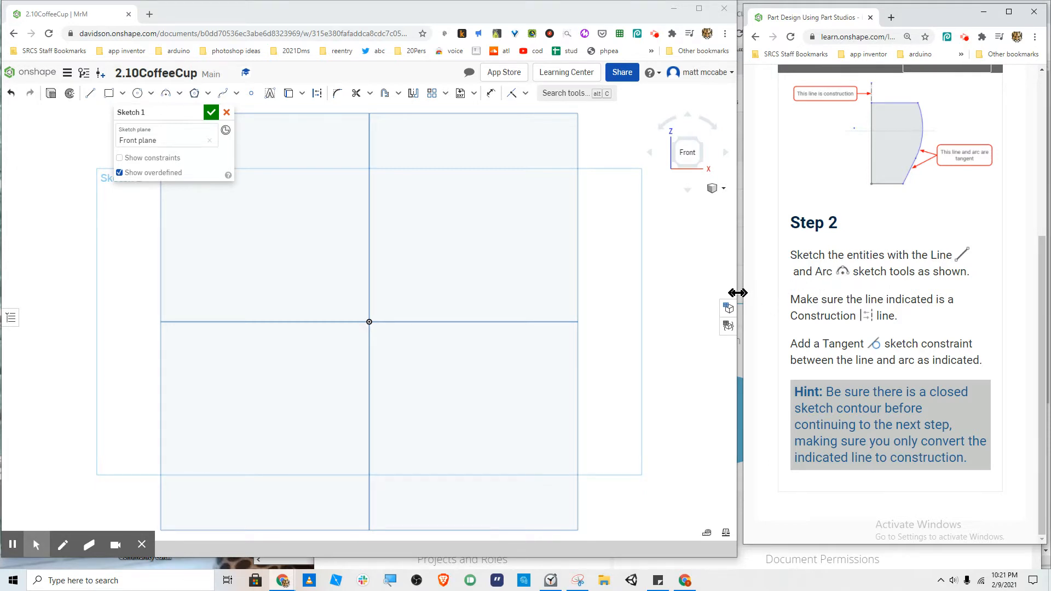
Step: Arrange the modelling and tutorial windows side by side, with the tutorial's Step 2 profile drawing in view
{"action": "left_click_drag", "start_coordinate": [737, 294], "coordinate": [622, 300]}
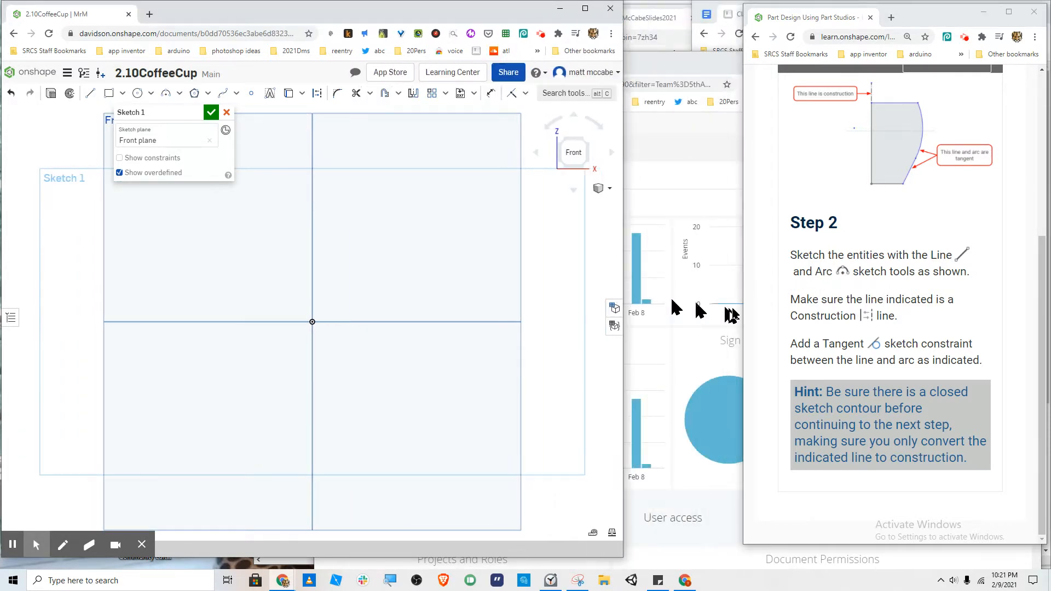
{"action": "left_click_drag", "start_coordinate": [744, 315], "coordinate": [549, 324]}
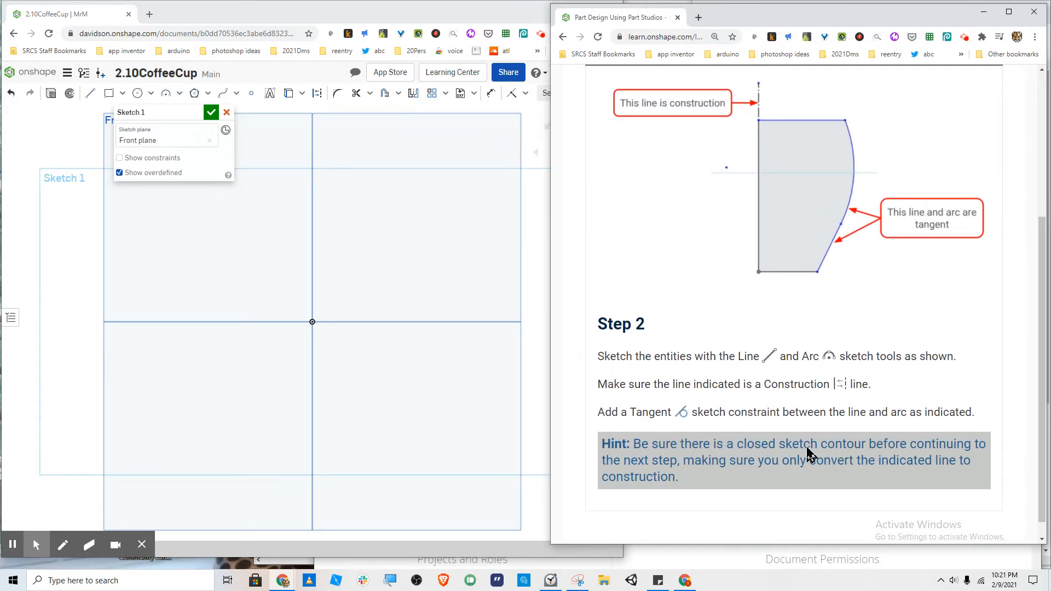
{"action": "scroll", "coordinate": [723, 235], "scroll_direction": "up", "scroll_amount": 1}
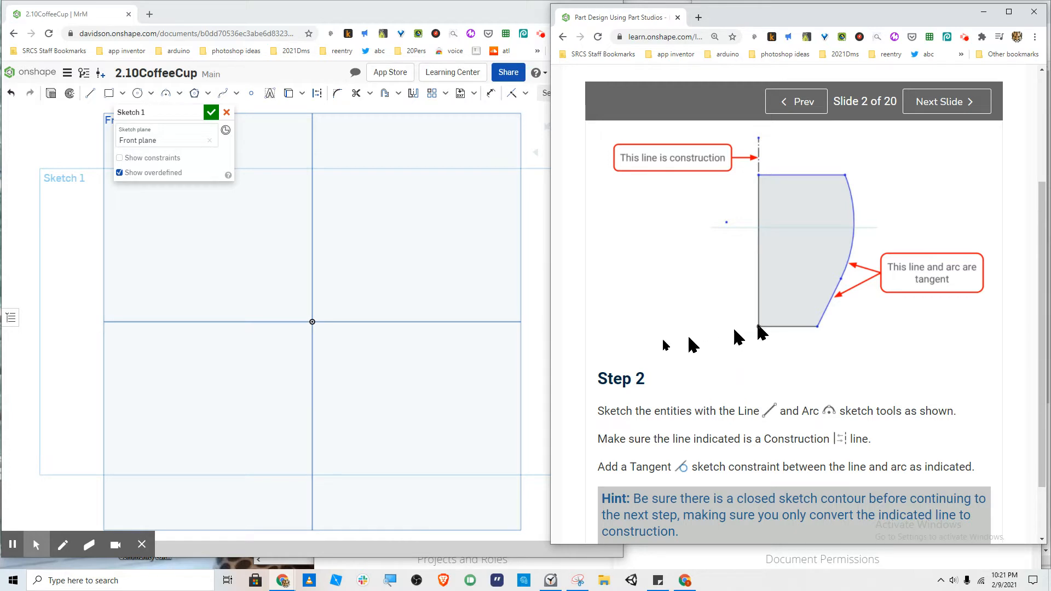
Step: Sketch a horizontal base line about 36 mm long from the origin, followed by an outward-slanting line about 23 mm long rising from its end
{"action": "left_click", "coordinate": [314, 323]}
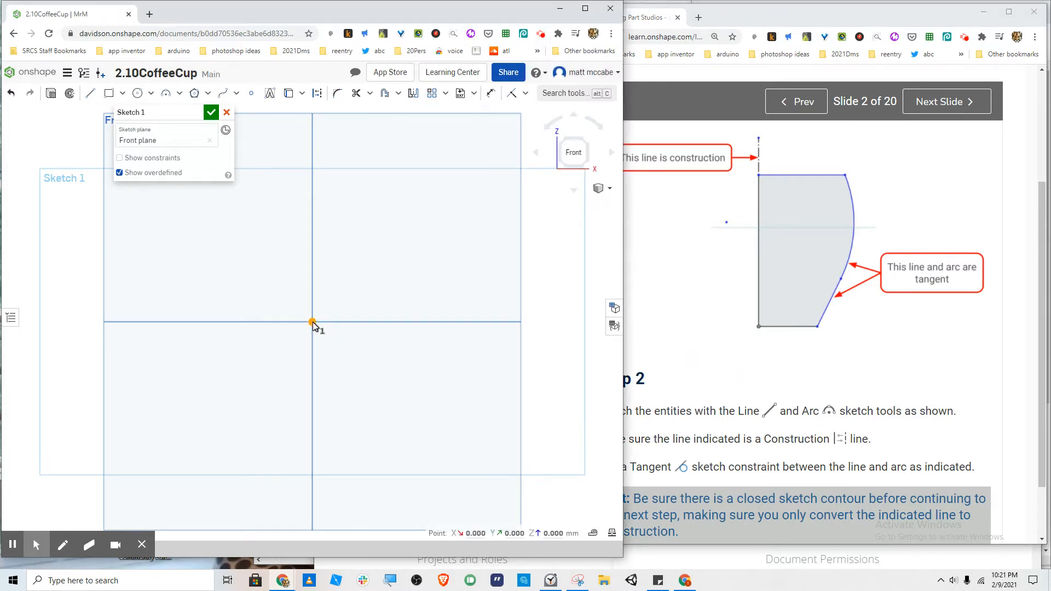
{"action": "key", "text": "l"}
{"action": "left_click", "coordinate": [312, 322]}
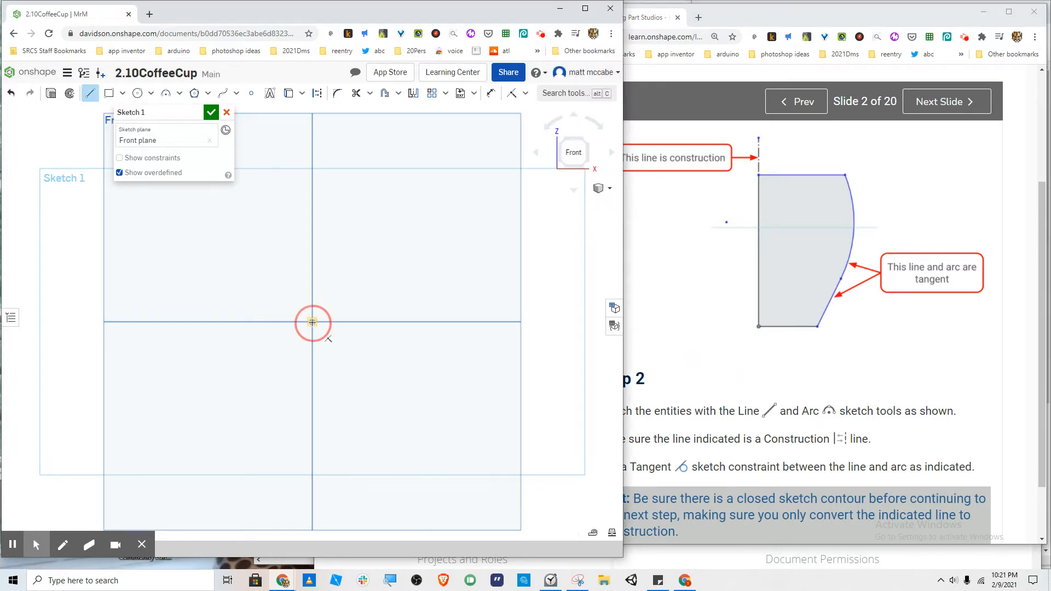
{"action": "left_click", "coordinate": [411, 321]}
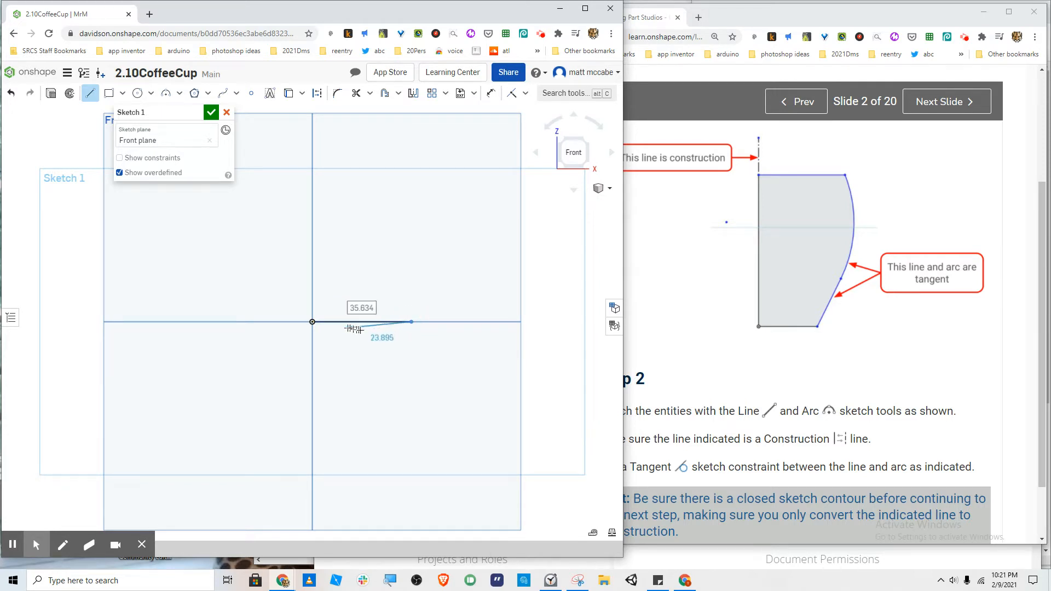
{"action": "left_click", "coordinate": [435, 262]}
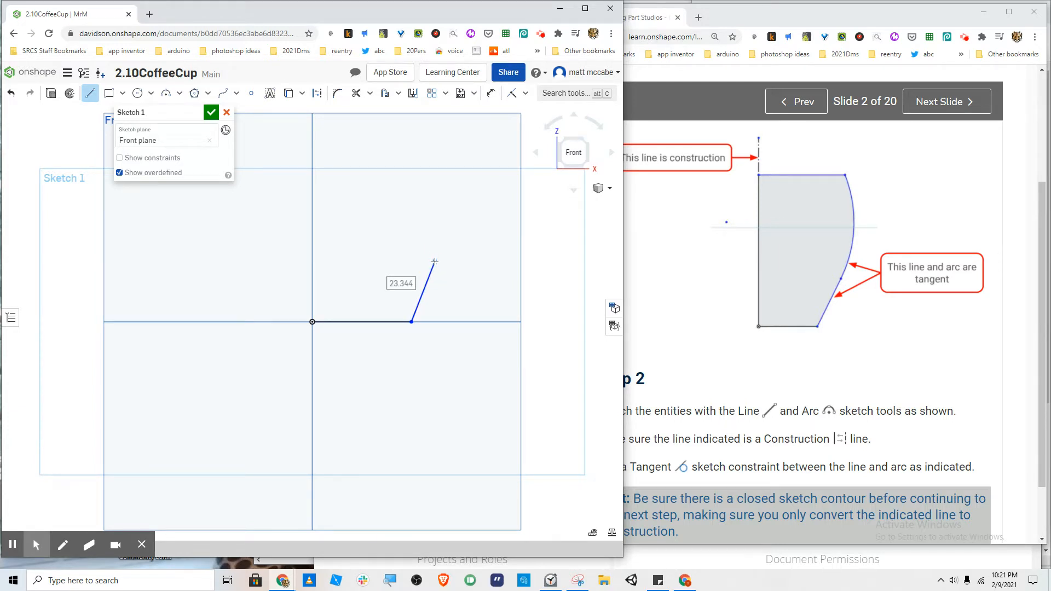
Step: Add a three-point arc of about 81 mm radius, bulging outward and upward from the slanted line's upper end
{"action": "key", "text": "a"}
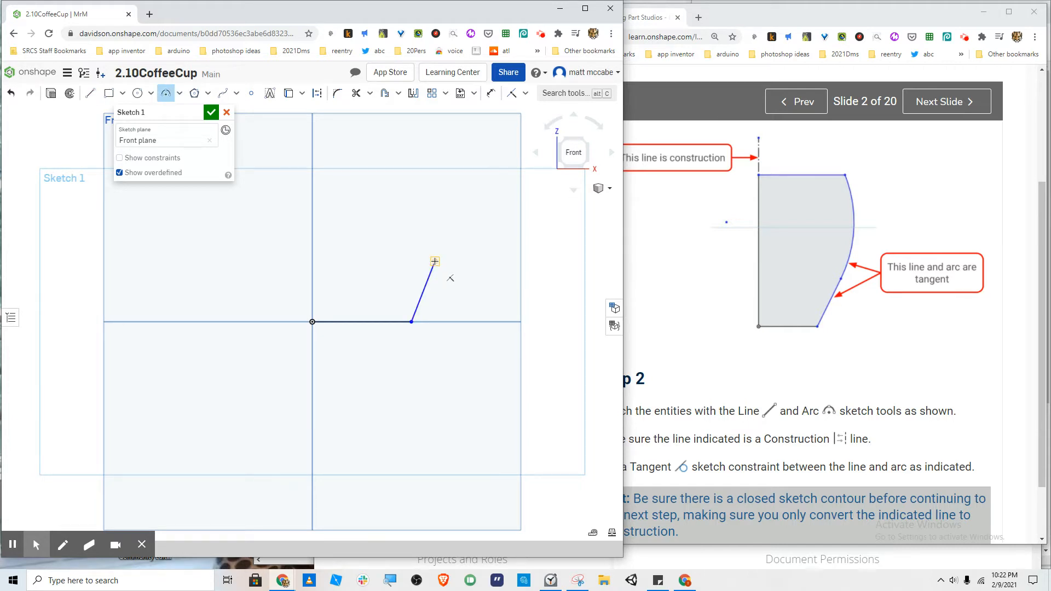
{"action": "left_click", "coordinate": [435, 262]}
{"action": "left_click", "coordinate": [441, 142]}
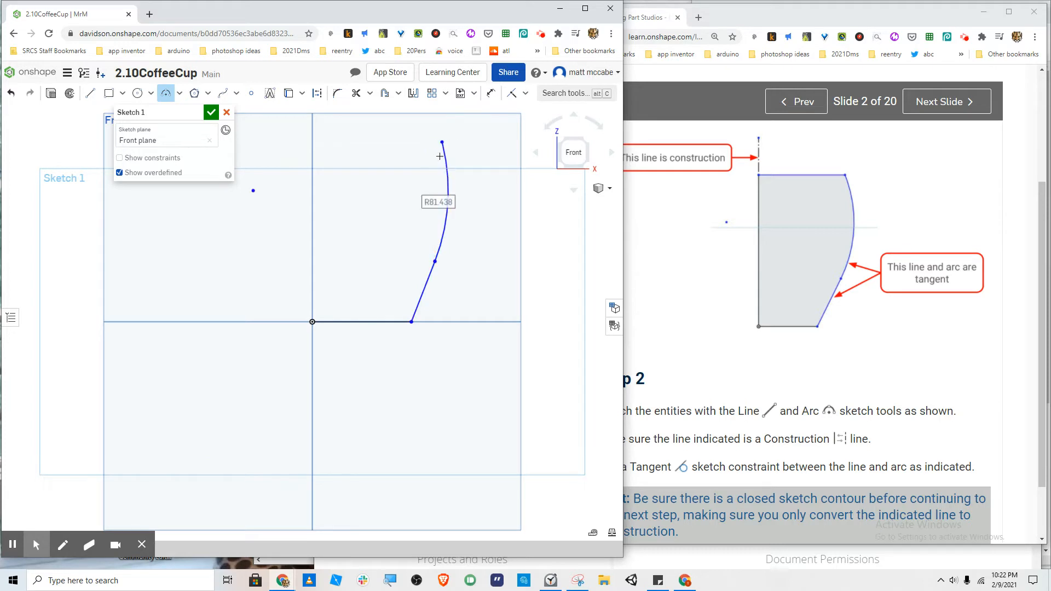
Step: Close the profile with a horizontal top line about 47 mm long to the vertical axis and a vertical line about 65 mm down to the origin
{"action": "key", "text": "l"}
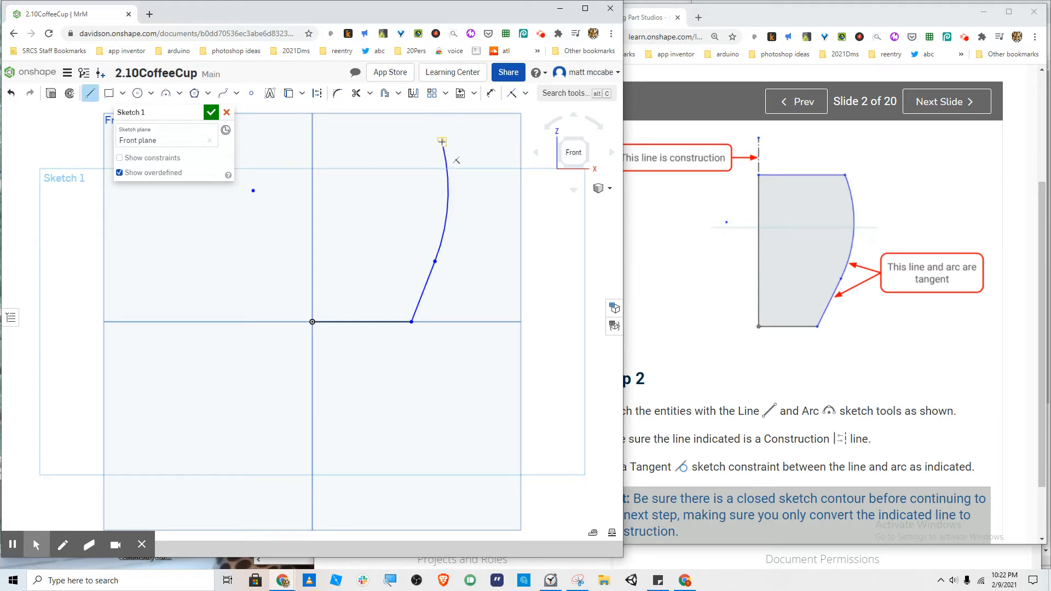
{"action": "left_click", "coordinate": [442, 142]}
{"action": "left_click", "coordinate": [312, 142]}
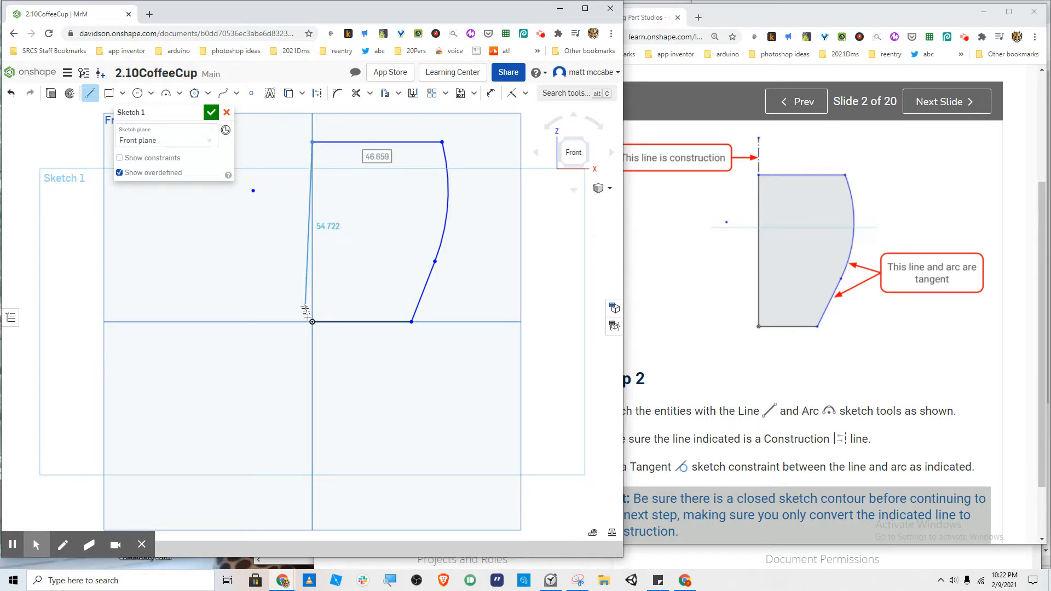
{"action": "left_click", "coordinate": [312, 323]}
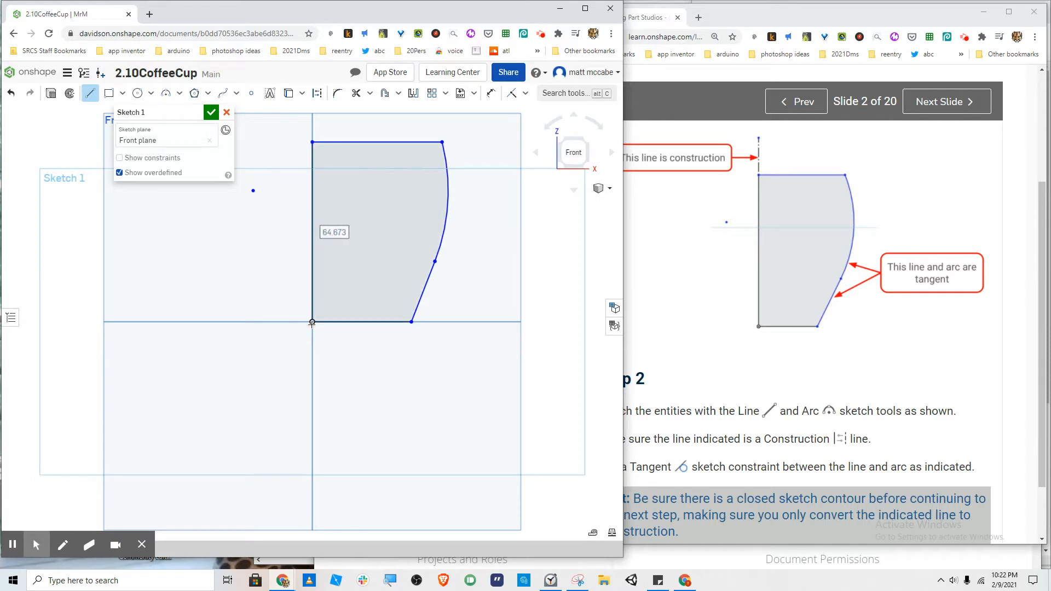
{"action": "scroll", "coordinate": [353, 257], "scroll_direction": "down", "scroll_amount": 3}
{"action": "scroll", "coordinate": [355, 253], "scroll_direction": "down", "scroll_amount": 2}
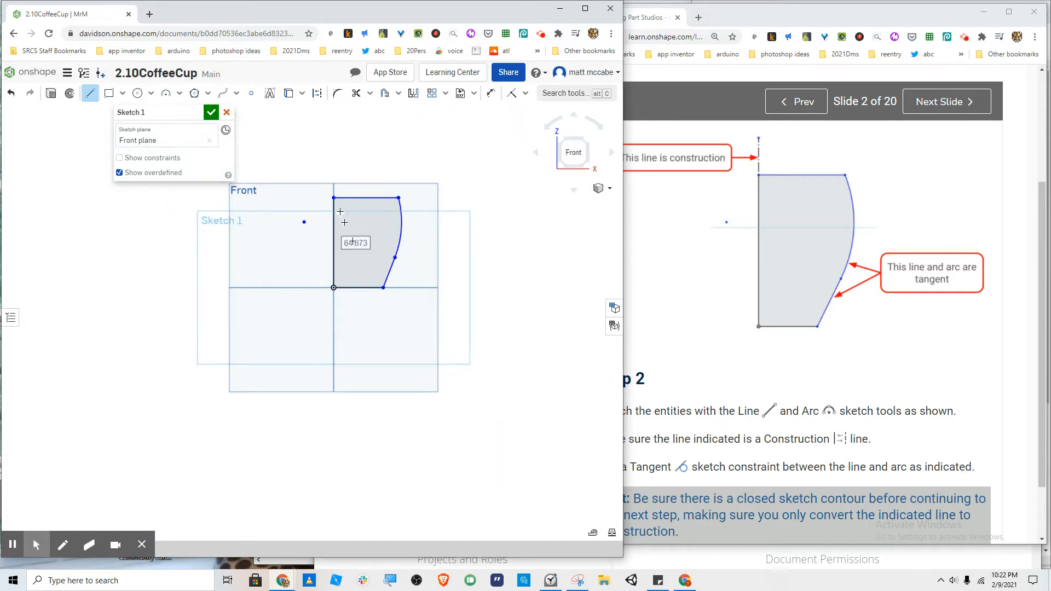
{"action": "key", "text": "Escape"}
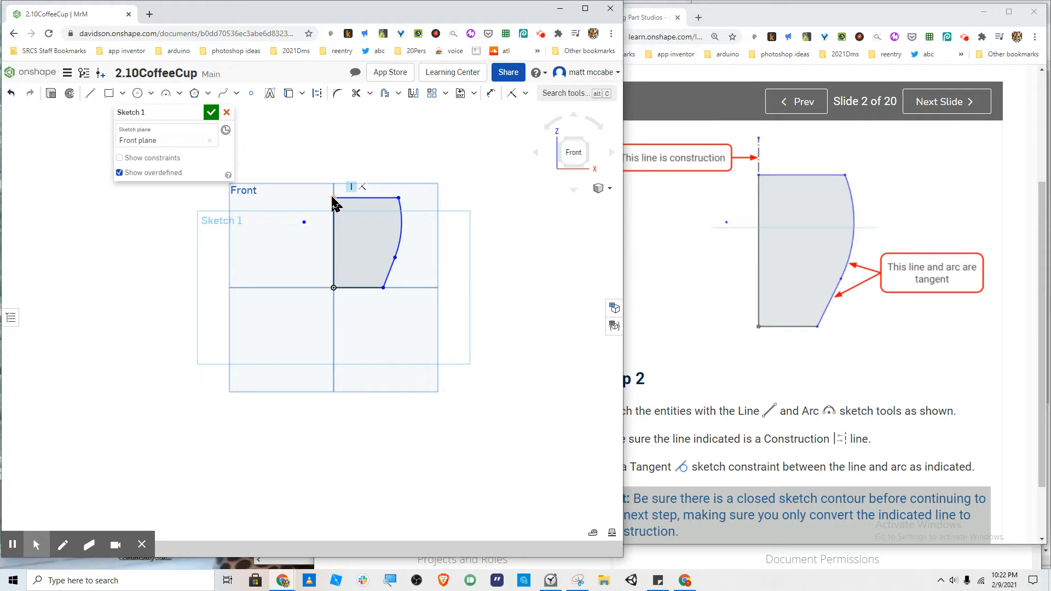
Step: Draw a vertical line about 24 mm long upward from the profile's top corner on the axis and convert it to construction
{"action": "key", "text": "l"}
{"action": "left_click", "coordinate": [333, 198]}
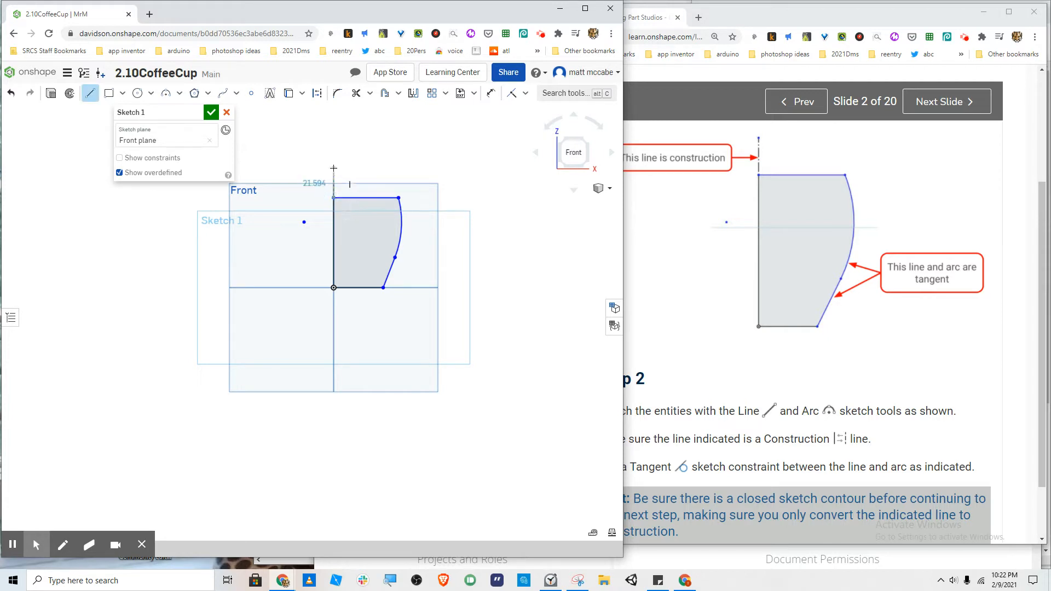
{"action": "left_click", "coordinate": [333, 165]}
{"action": "scroll", "coordinate": [332, 165], "scroll_direction": "up", "scroll_amount": 4}
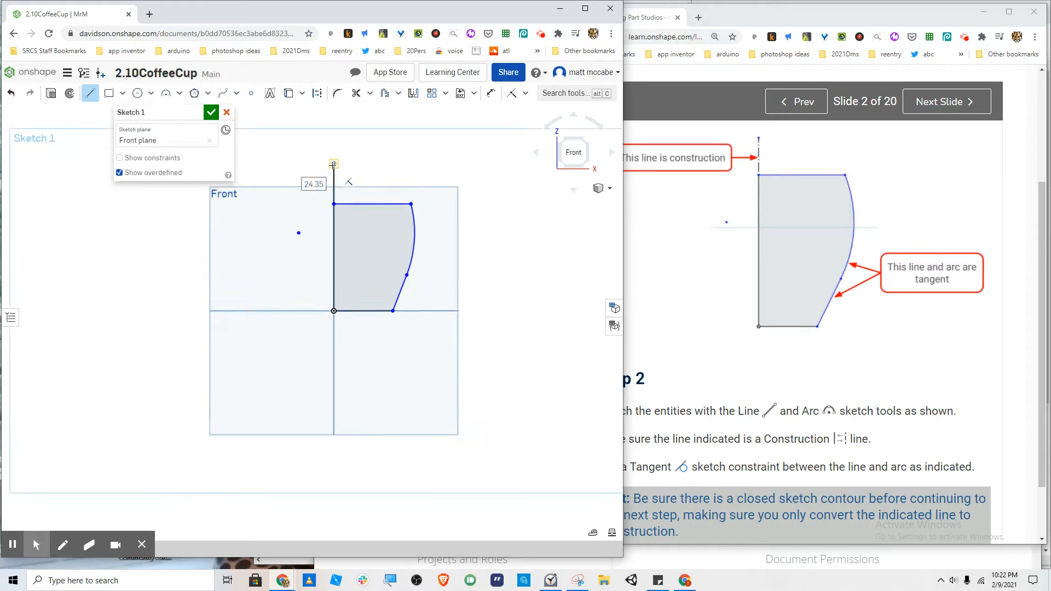
{"action": "key", "text": "Escape"}
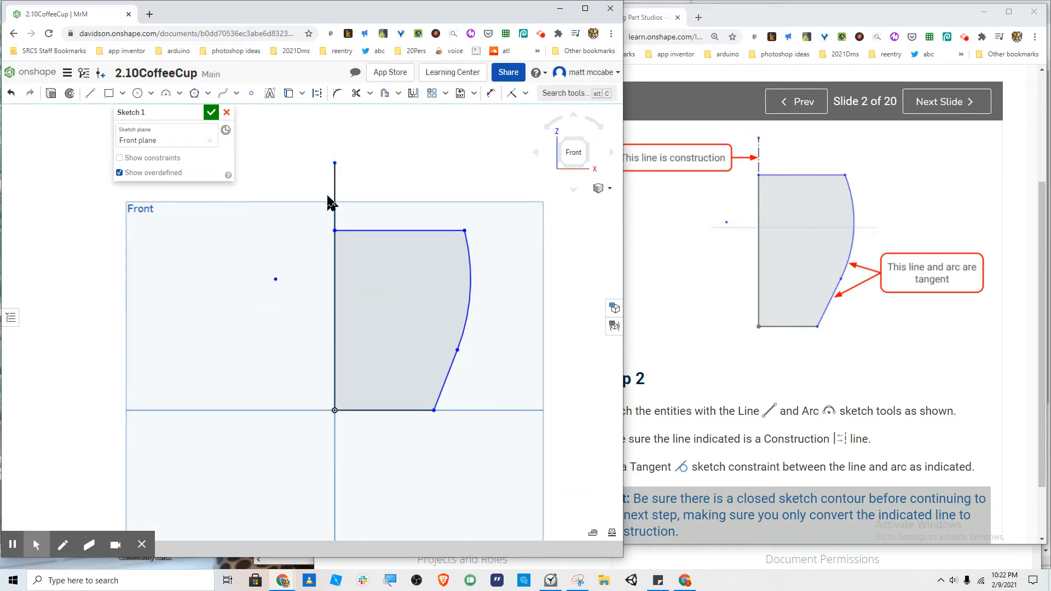
{"action": "right_click", "coordinate": [335, 193]}
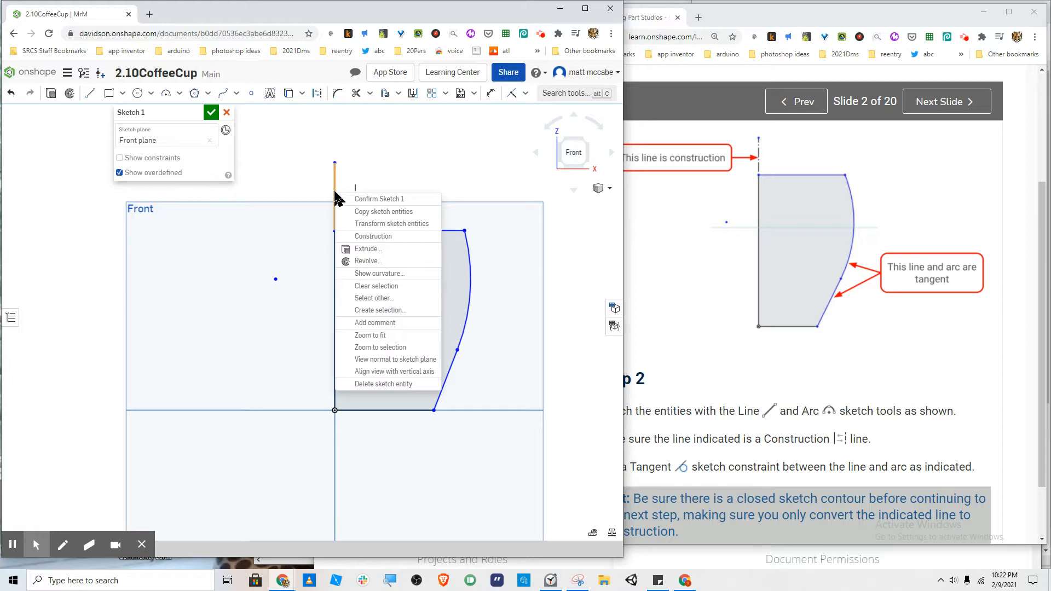
{"action": "left_click", "coordinate": [373, 236]}
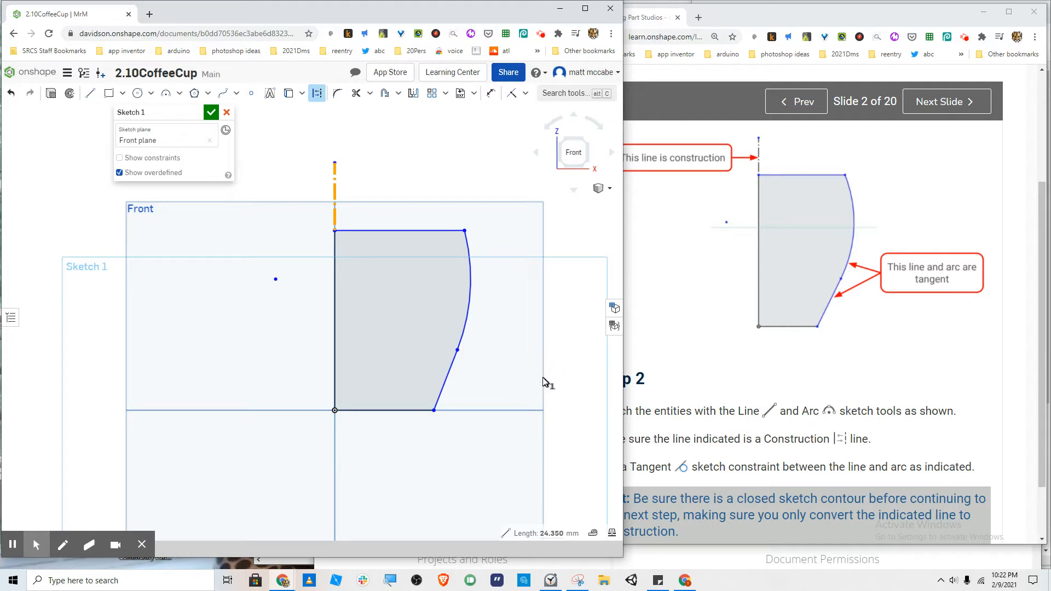
Step: Apply a Tangent constraint between the outer arc and the slanted line below it
{"action": "left_click", "coordinate": [732, 356]}
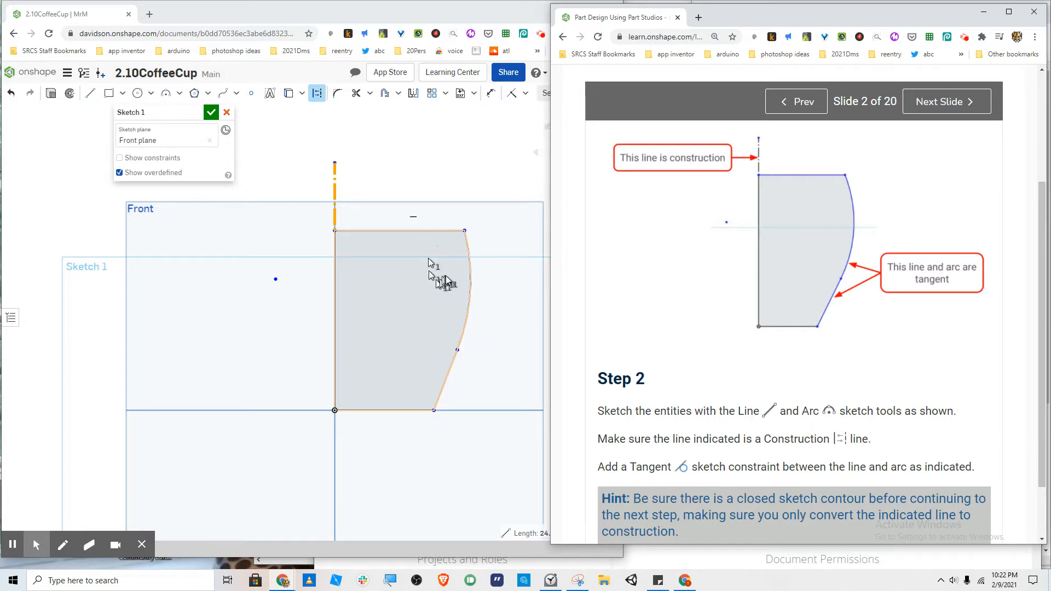
{"action": "left_click", "coordinate": [490, 134]}
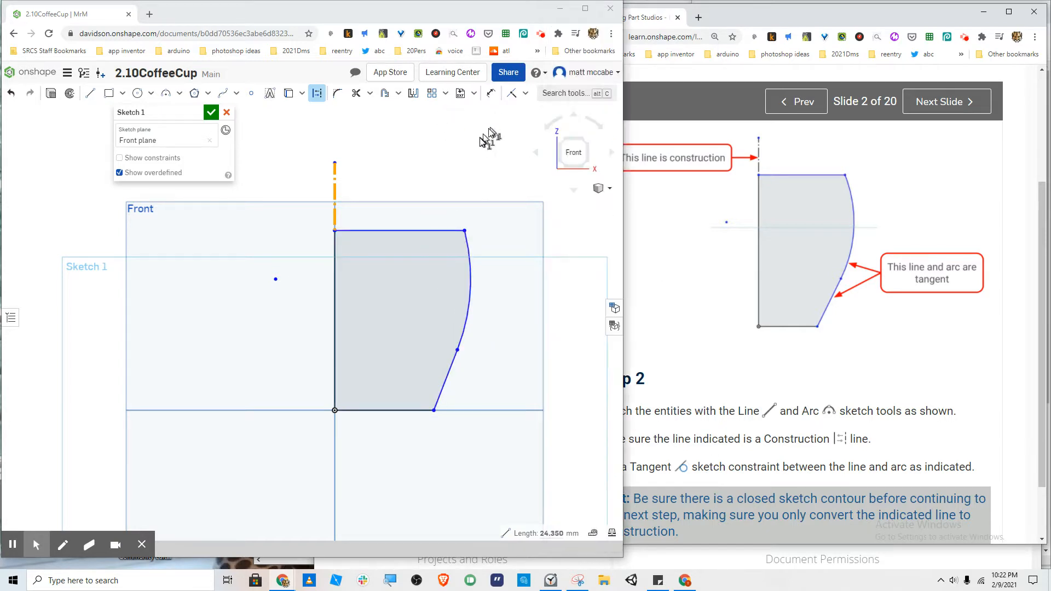
{"action": "left_click", "coordinate": [564, 96]}
{"action": "type", "text": "ta"}
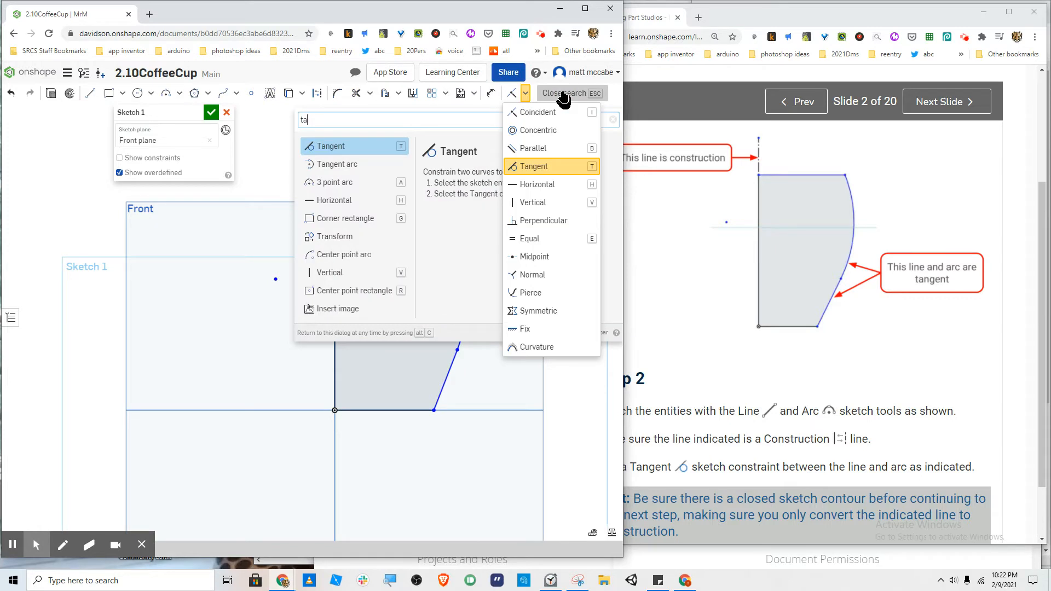
{"action": "left_click", "coordinate": [333, 148]}
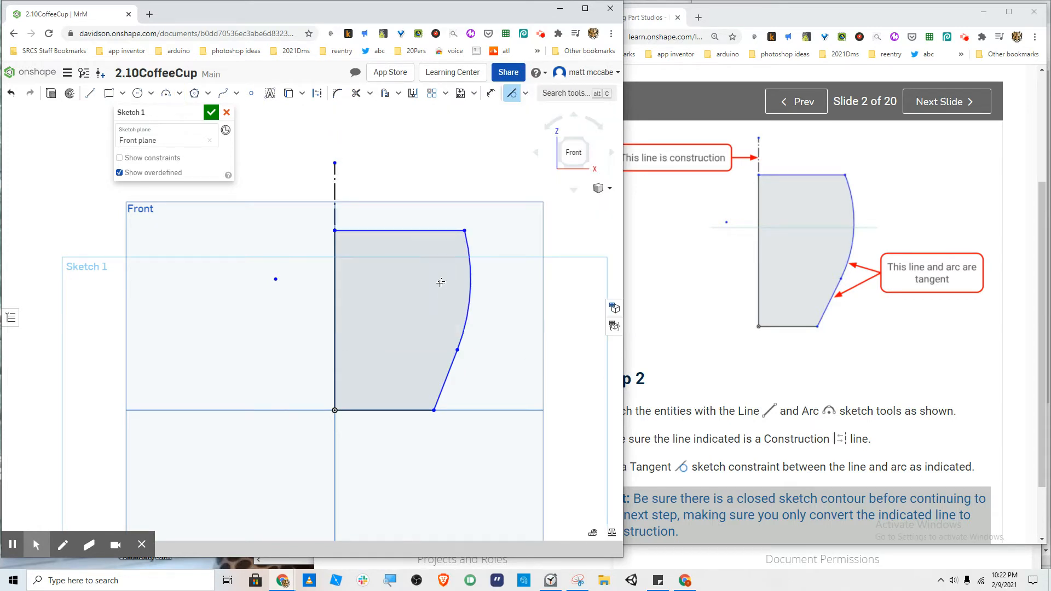
{"action": "left_click", "coordinate": [462, 332]}
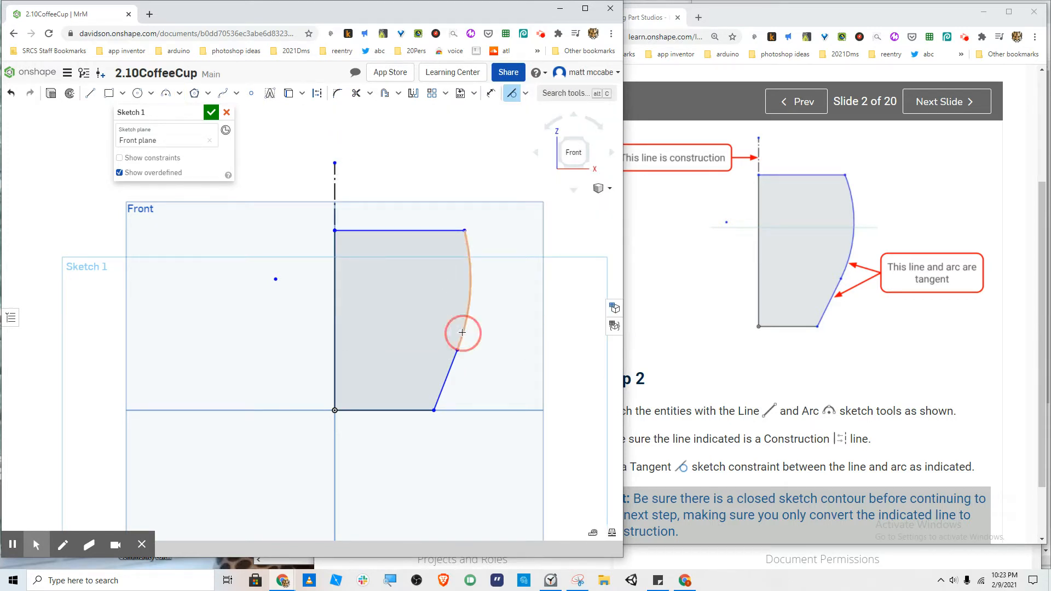
{"action": "left_click", "coordinate": [454, 366]}
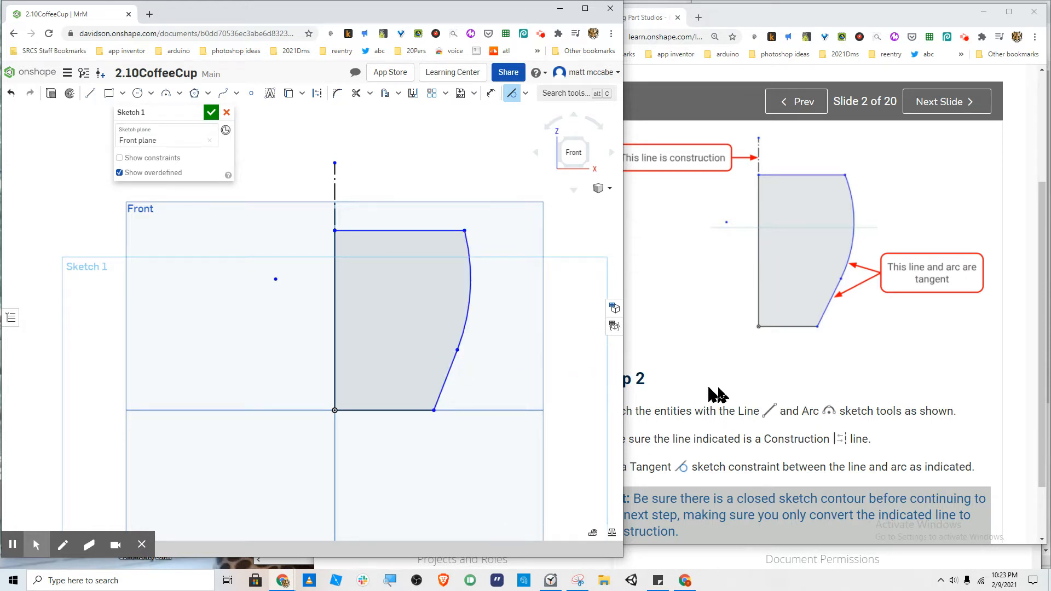
Step: Review the tutorial's closed-contour hint and advance to slide 3 with the Step 3 dimensions
{"action": "scroll", "coordinate": [728, 394], "scroll_direction": "down", "scroll_amount": 1}
{"action": "left_click", "coordinate": [733, 310]}
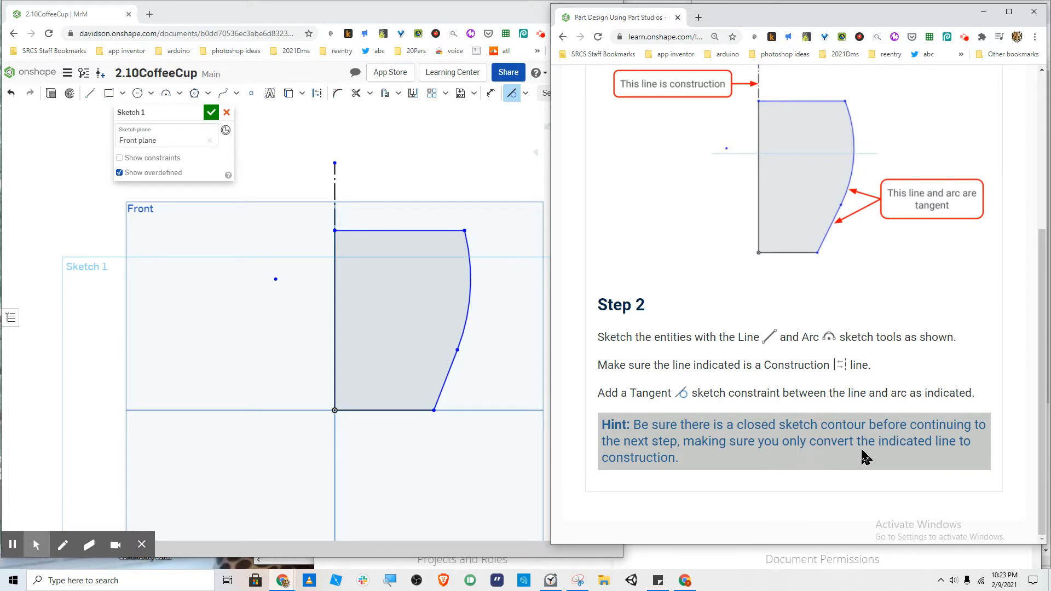
{"action": "scroll", "coordinate": [862, 457], "scroll_direction": "up", "scroll_amount": 2}
{"action": "left_click", "coordinate": [944, 137]}
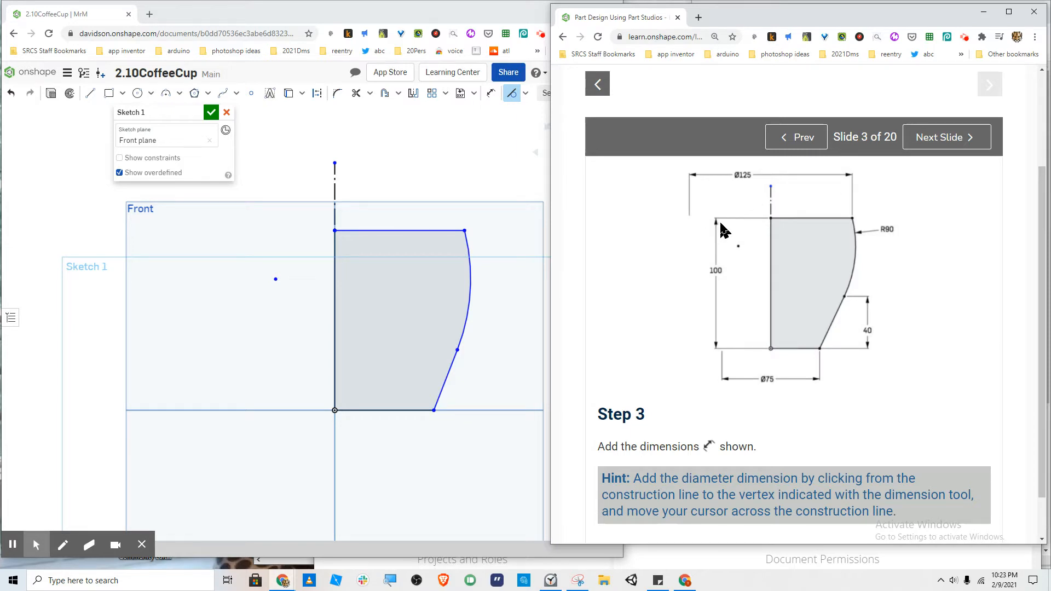
Step: Dimension the profile's vertical side on the axis to 100 mm, placing the dimension outside the profile
{"action": "left_click", "coordinate": [335, 412]}
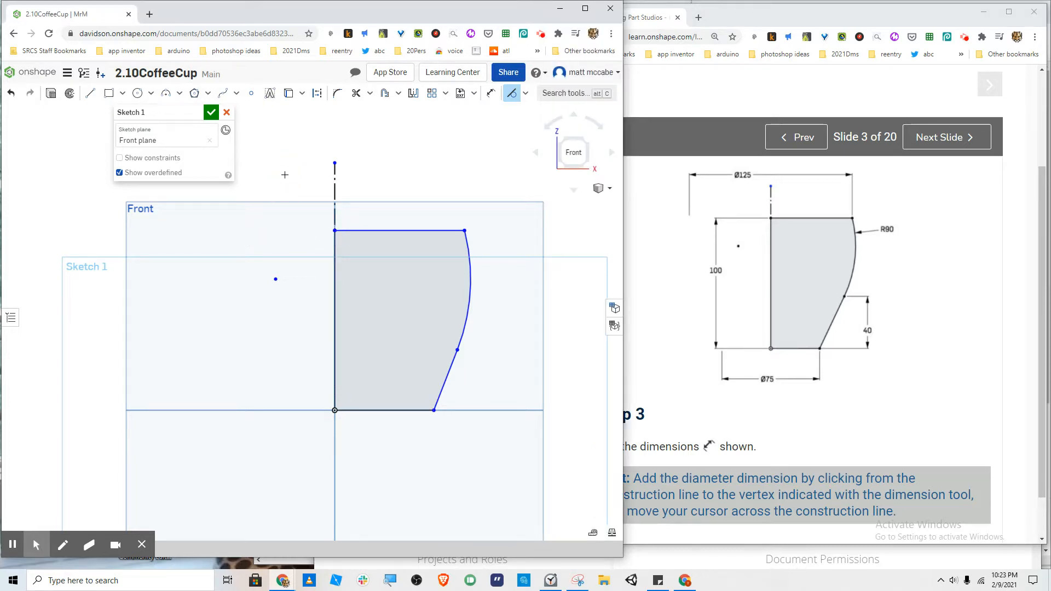
{"action": "key", "text": "d"}
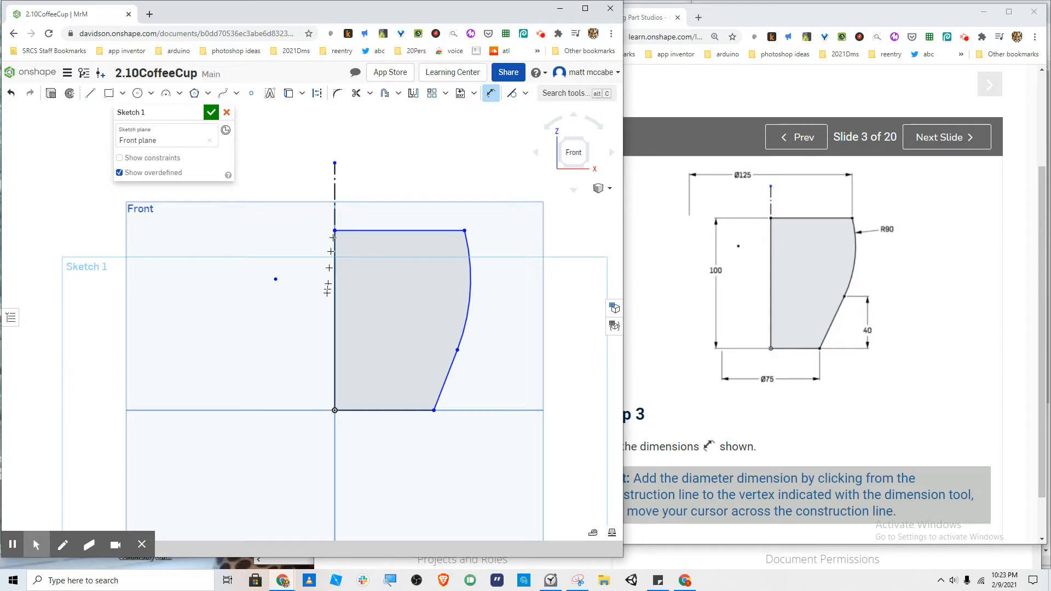
{"action": "left_click", "coordinate": [334, 410]}
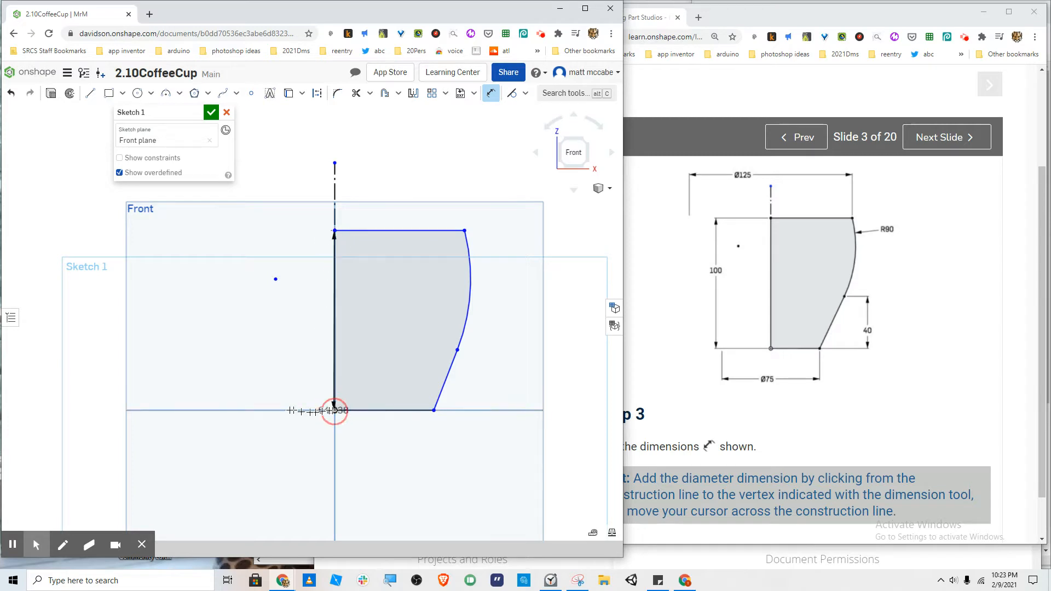
{"action": "left_click", "coordinate": [208, 396]}
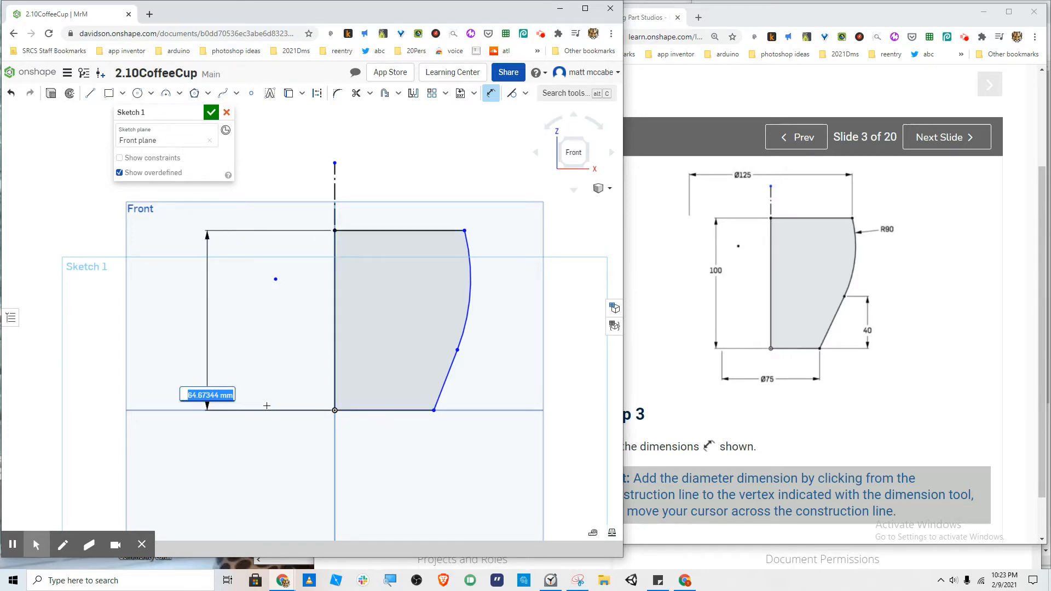
{"action": "type", "text": "100"}
{"action": "key", "text": "Return"}
Step: Add a 75 mm diameter dimension from the construction line to the base line's outer endpoint, placed below the profile
{"action": "scroll", "coordinate": [329, 336], "scroll_direction": "down", "scroll_amount": 5}
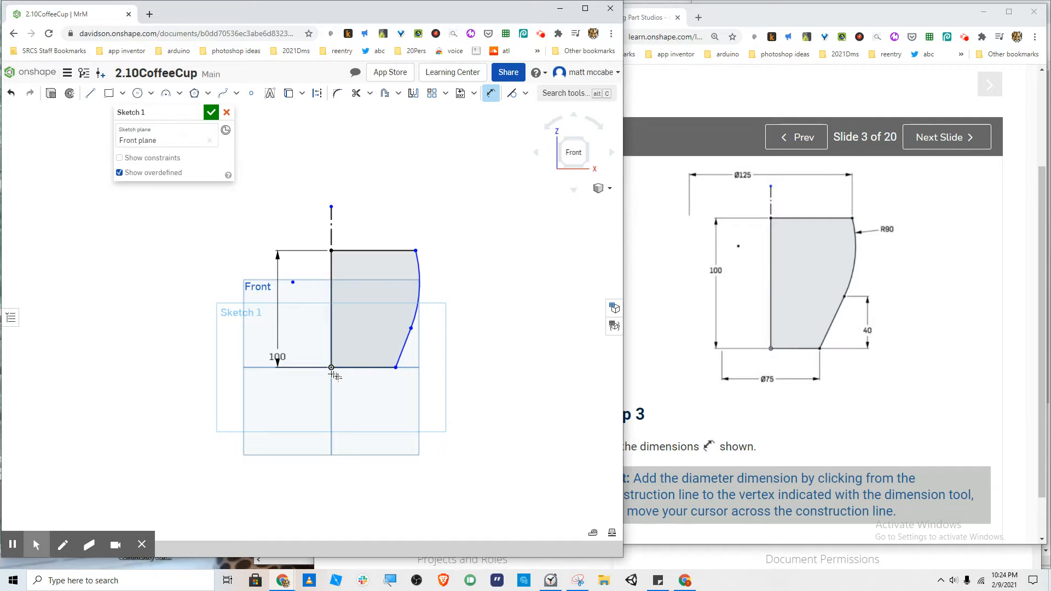
{"action": "left_click", "coordinate": [332, 224]}
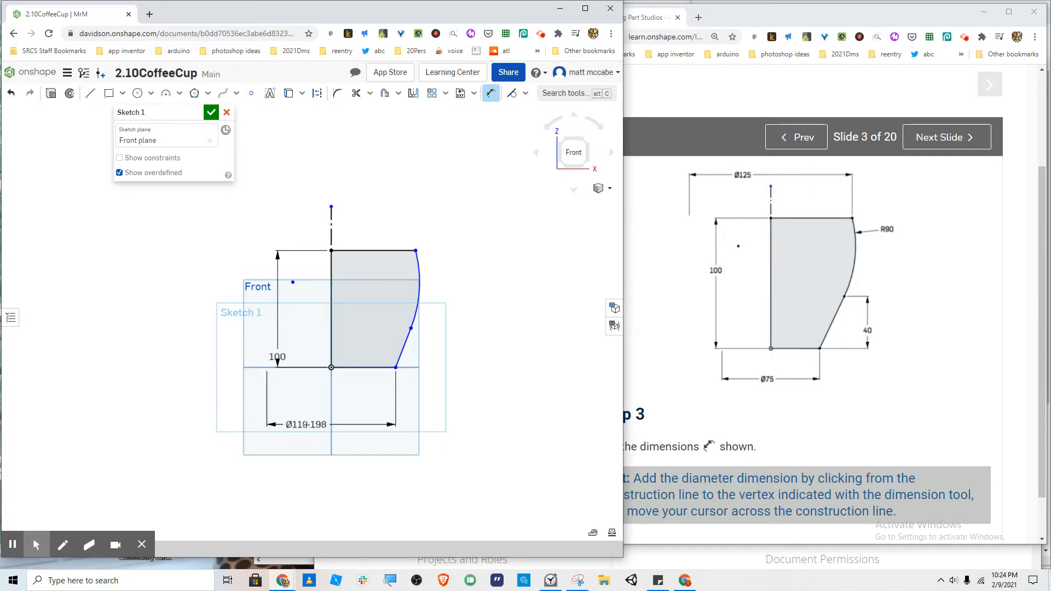
{"action": "left_click", "coordinate": [306, 425]}
{"action": "type", "text": "7"}
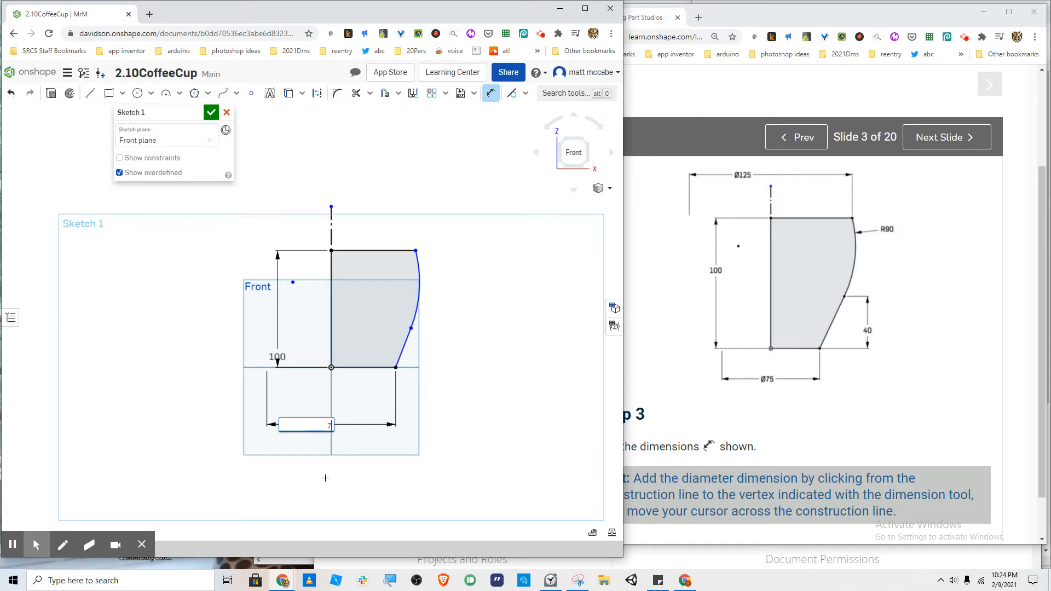
{"action": "type", "text": "5"}
{"action": "key", "text": "Return"}
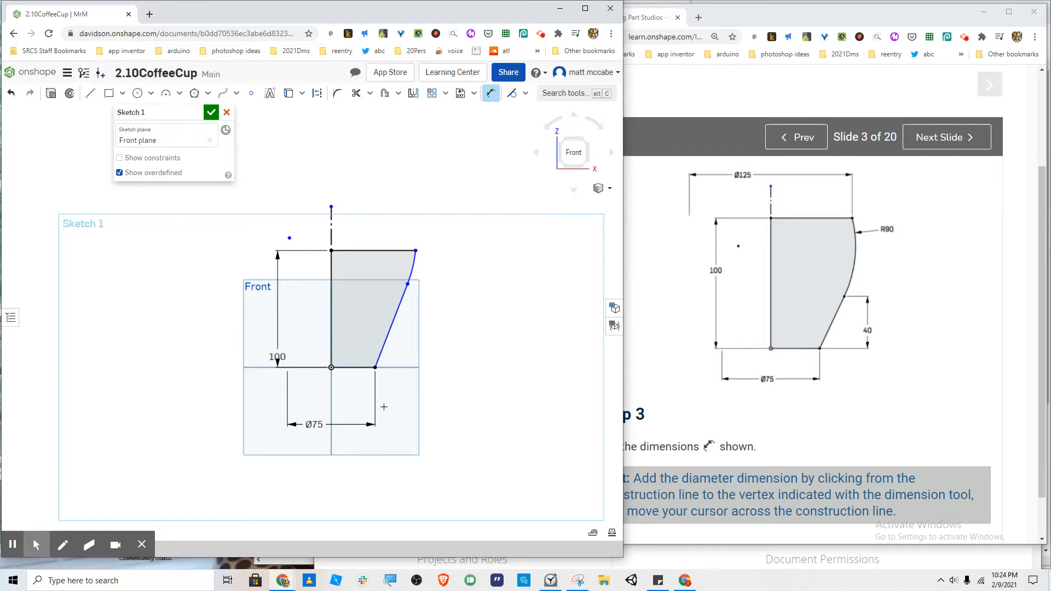
Step: Add a 40 mm vertical dimension from the base line's outer endpoint to the junction of the slanted line and arc
{"action": "left_click", "coordinate": [375, 368]}
{"action": "left_click", "coordinate": [408, 283]}
{"action": "left_click", "coordinate": [472, 285]}
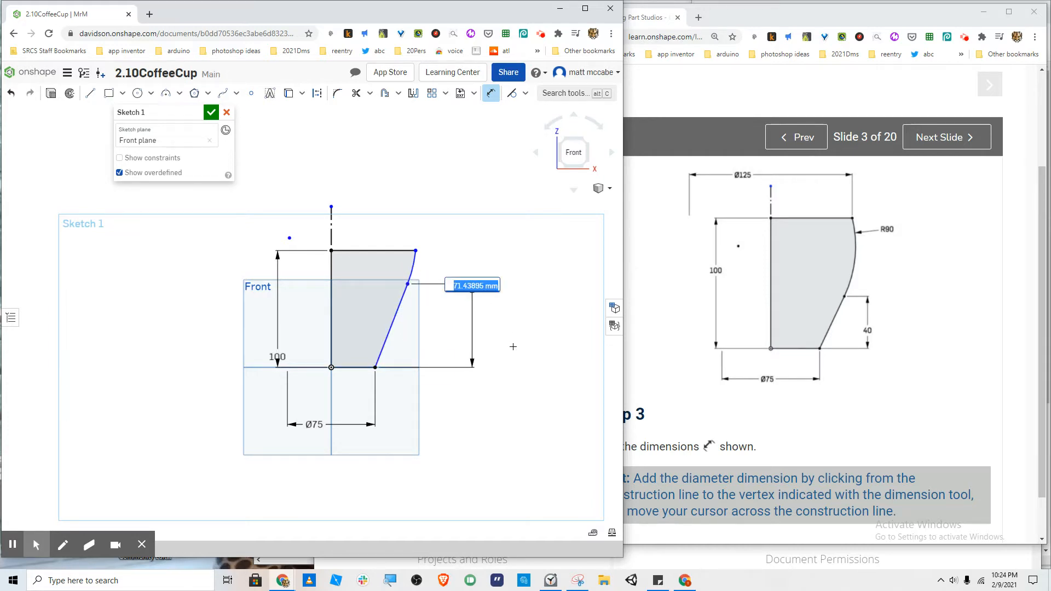
{"action": "type", "text": "40"}
{"action": "key", "text": "Return"}
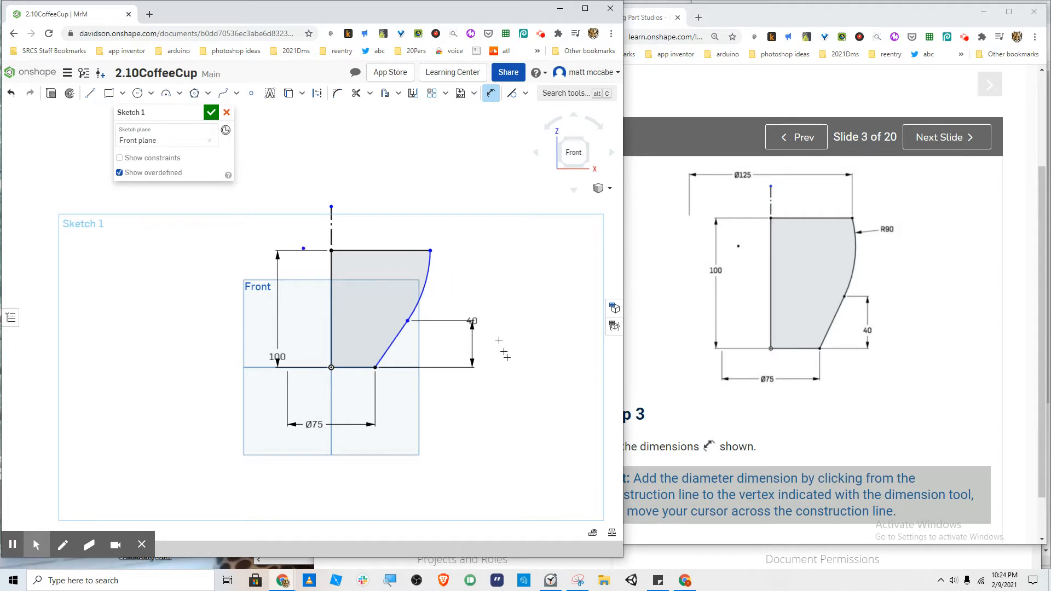
Step: Dimension the outer arc with a 90 mm radius, placing the dimension outside the profile
{"action": "left_click", "coordinate": [428, 274]}
{"action": "double_click", "coordinate": [514, 266]}
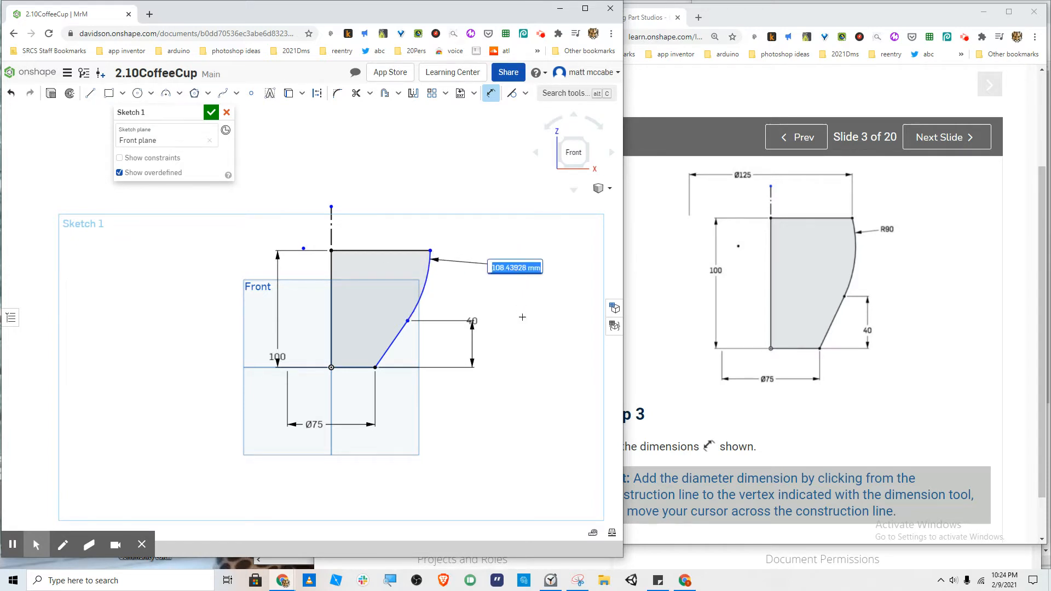
{"action": "type", "text": "90"}
{"action": "key", "text": "Return"}
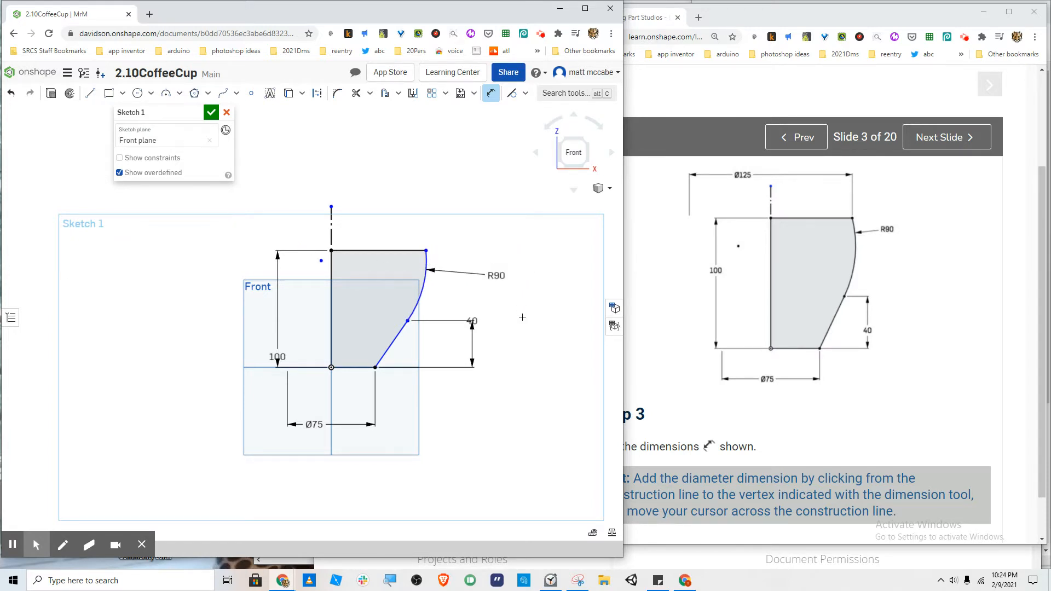
Step: Reposition the R90, 40, Ø75 and 100 dimension labels so they sit neatly around the profile
{"action": "left_click_drag", "start_coordinate": [498, 276], "coordinate": [457, 258]}
{"action": "mouse_move", "coordinate": [477, 329]}
{"action": "left_mouse_down"}
{"action": "mouse_move", "coordinate": [478, 343]}
{"action": "mouse_move", "coordinate": [472, 322]}
{"action": "mouse_move", "coordinate": [475, 342]}
{"action": "left_mouse_up"}
{"action": "left_click_drag", "start_coordinate": [314, 429], "coordinate": [330, 402]}
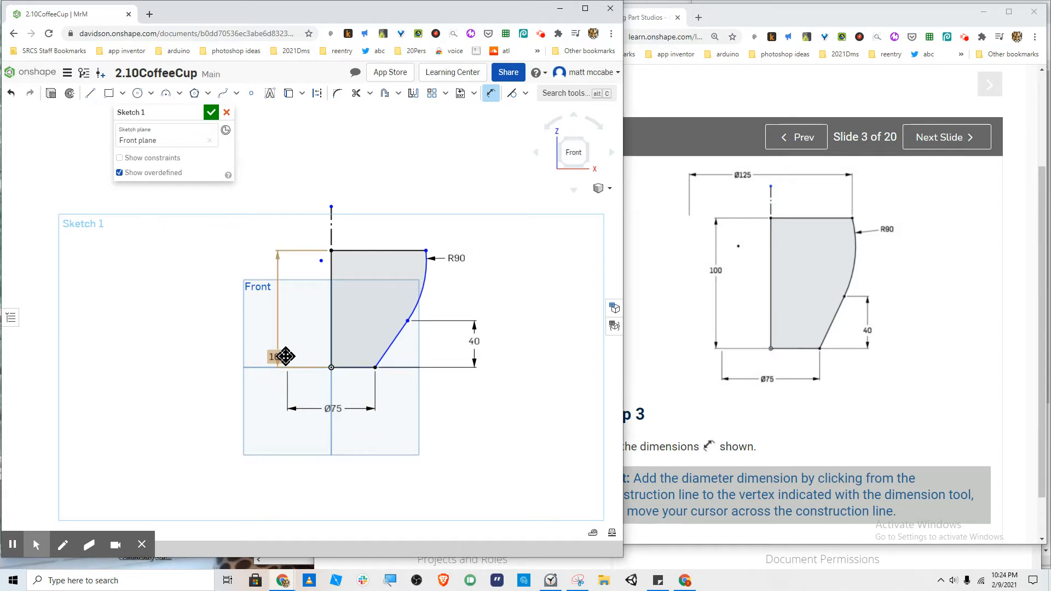
{"action": "left_click_drag", "start_coordinate": [286, 356], "coordinate": [277, 301]}
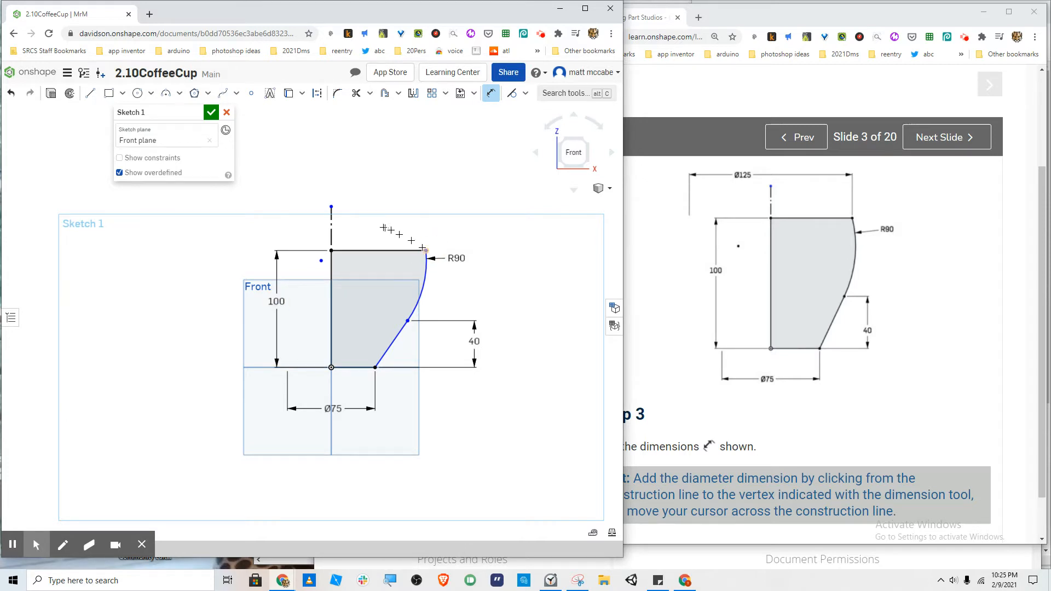
Step: Add a 125 mm diameter dimension from the construction line to the top line's outer endpoint, placed above the profile
{"action": "left_click", "coordinate": [332, 231]}
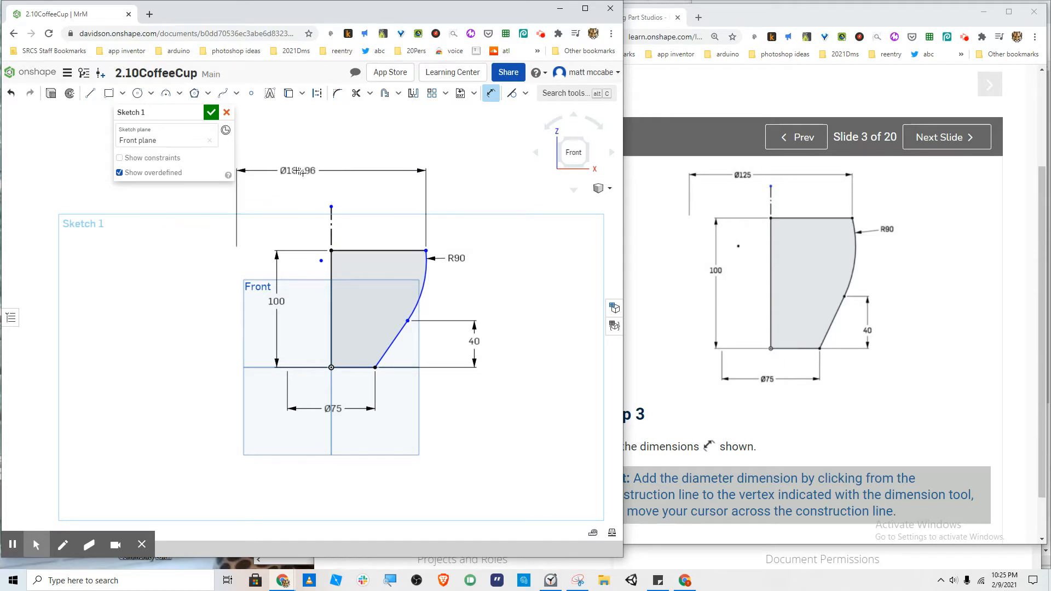
{"action": "left_click", "coordinate": [296, 172]}
{"action": "type", "text": "125"}
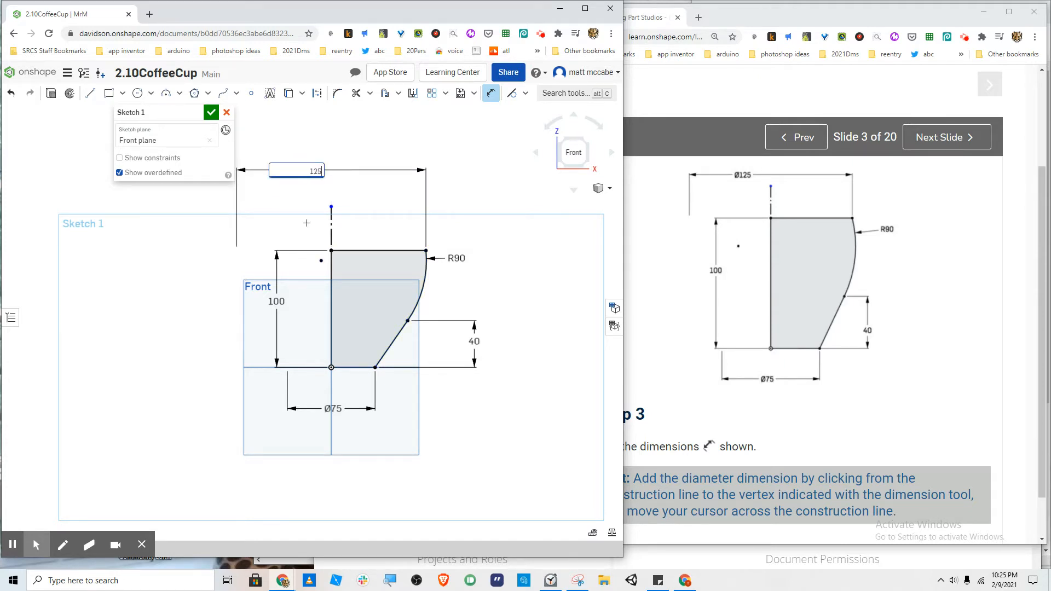
{"action": "key", "text": "Return"}
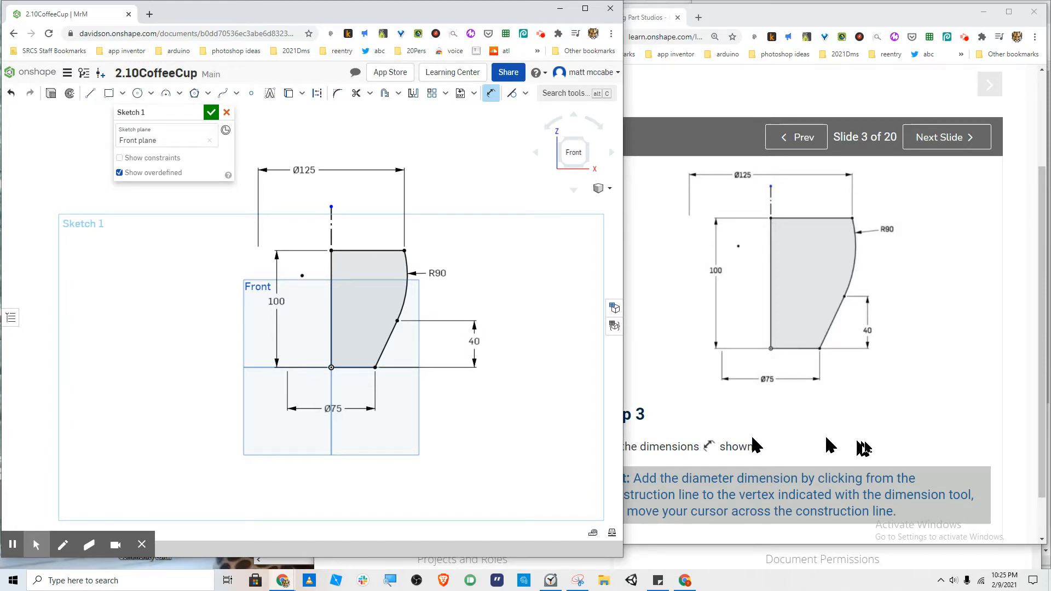
Step: Advance the tutorial to slide 4 and review the Step 4 offset instructions beside the enlarged sketch
{"action": "left_click", "coordinate": [941, 425]}
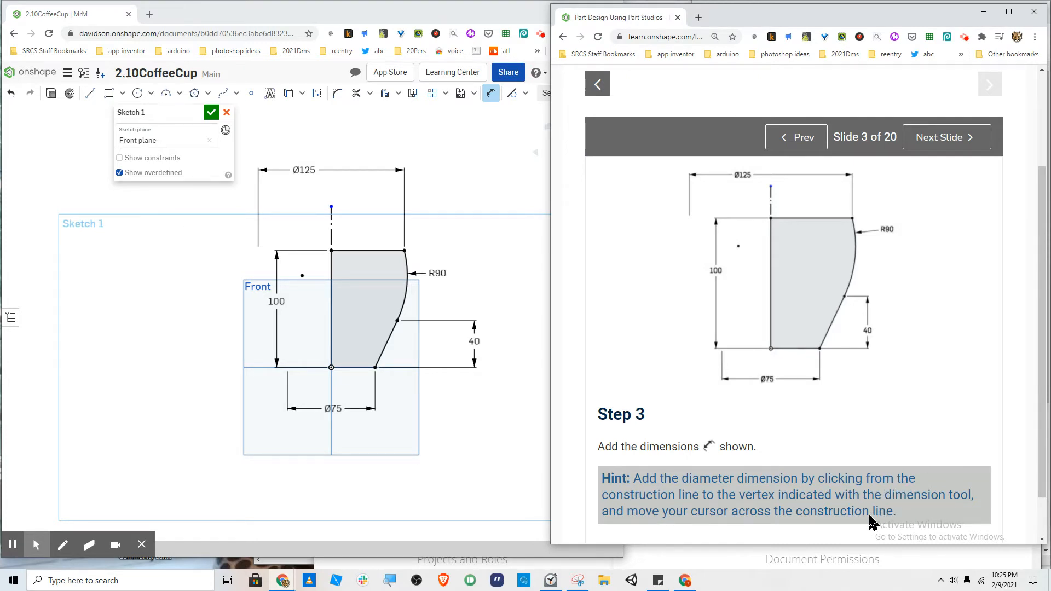
{"action": "left_click", "coordinate": [942, 145]}
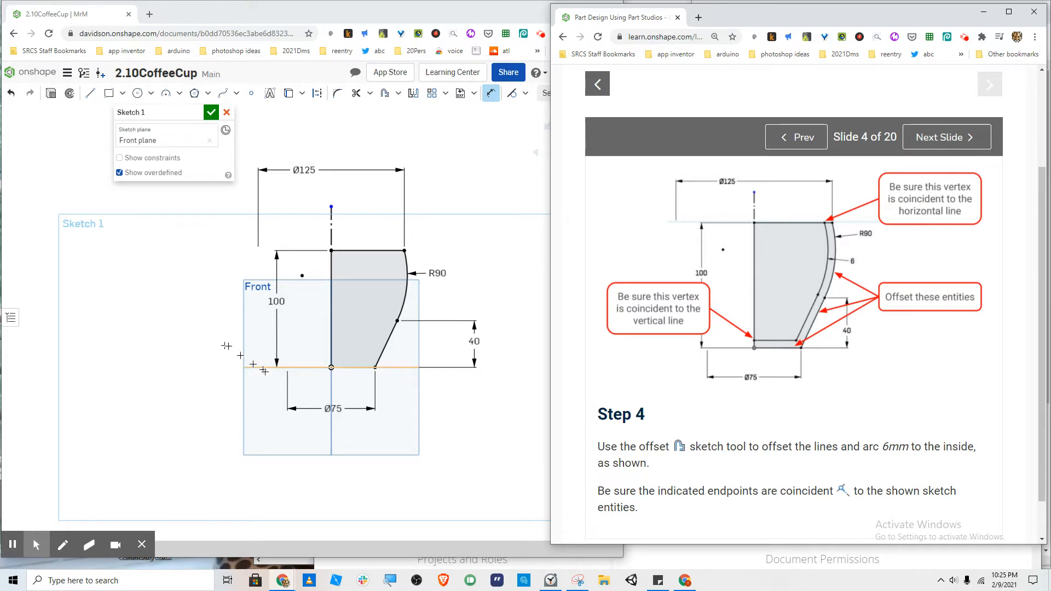
{"action": "right_click_drag", "start_coordinate": [212, 376], "coordinate": [130, 368]}
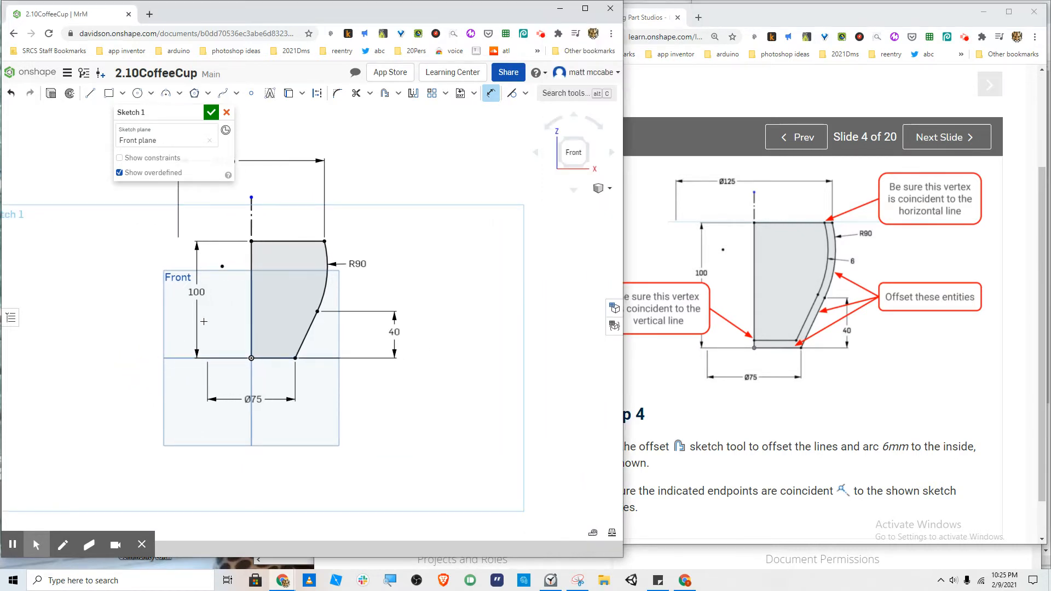
{"action": "scroll", "coordinate": [205, 321], "scroll_direction": "up", "scroll_amount": 2}
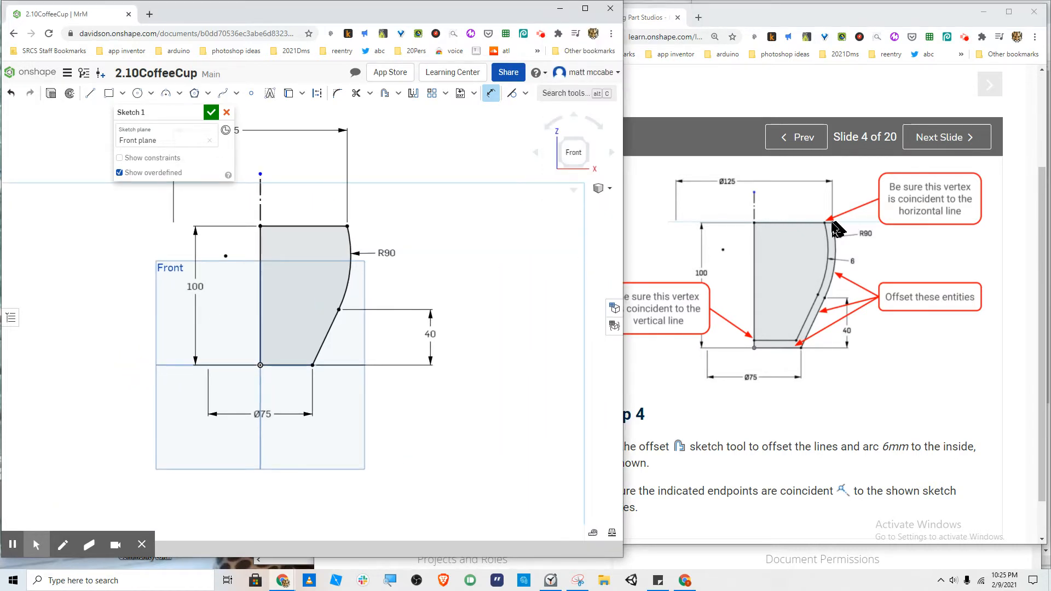
{"action": "left_click", "coordinate": [872, 417]}
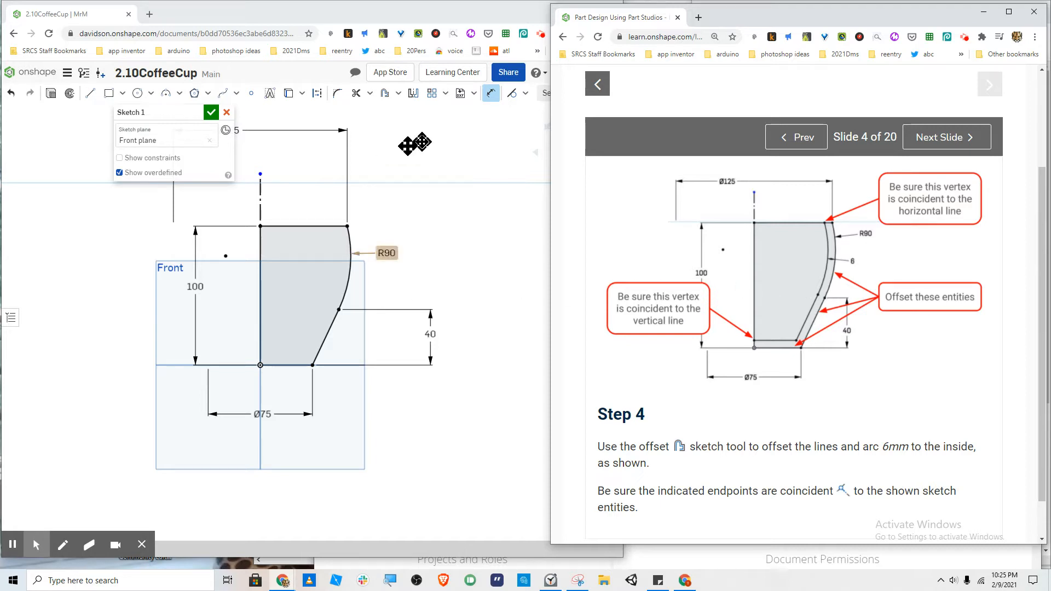
Step: Offset the outer arc, the slanted line and the base line 6 mm to the inside of the profile
{"action": "left_click", "coordinate": [545, 99]}
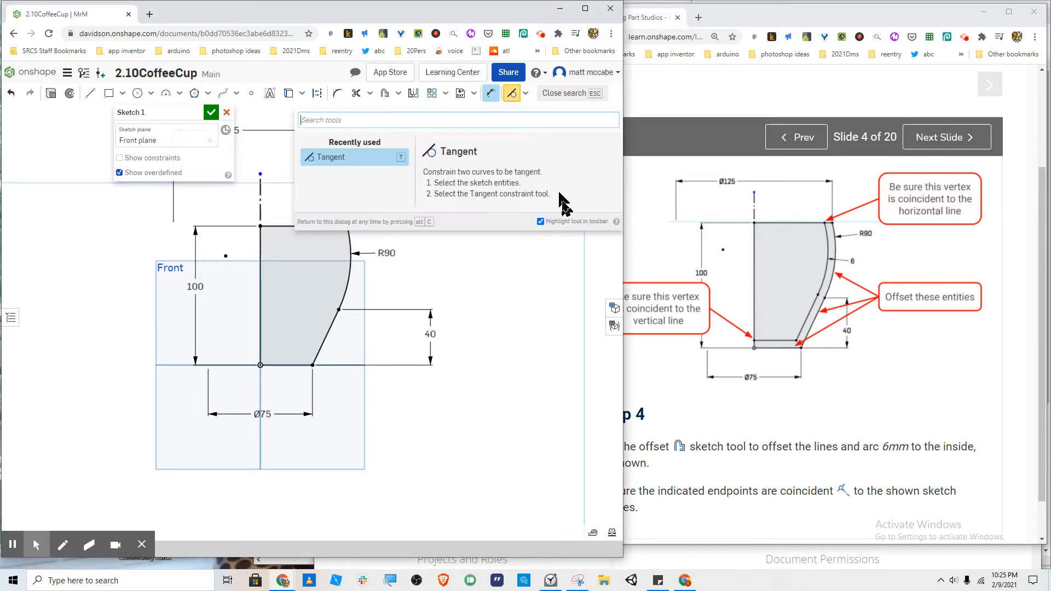
{"action": "type", "text": "off"}
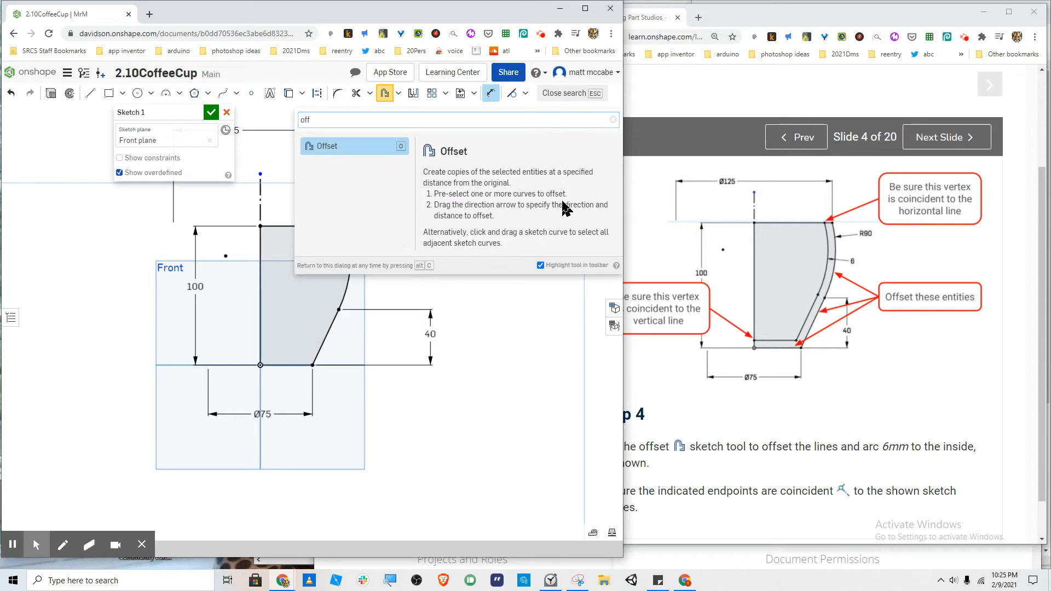
{"action": "left_click", "coordinate": [352, 146]}
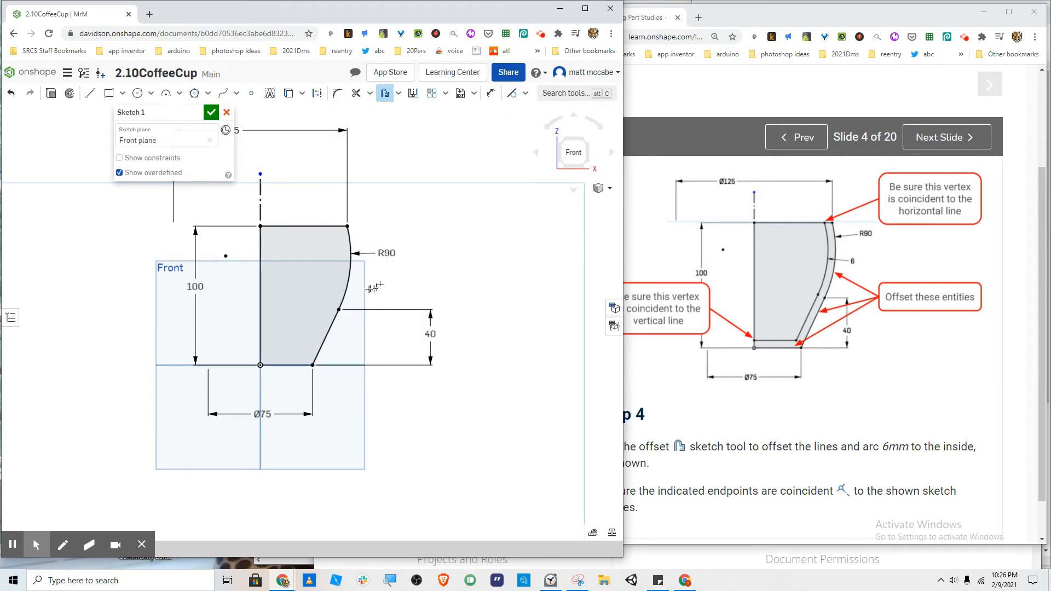
{"action": "left_click", "coordinate": [348, 292]}
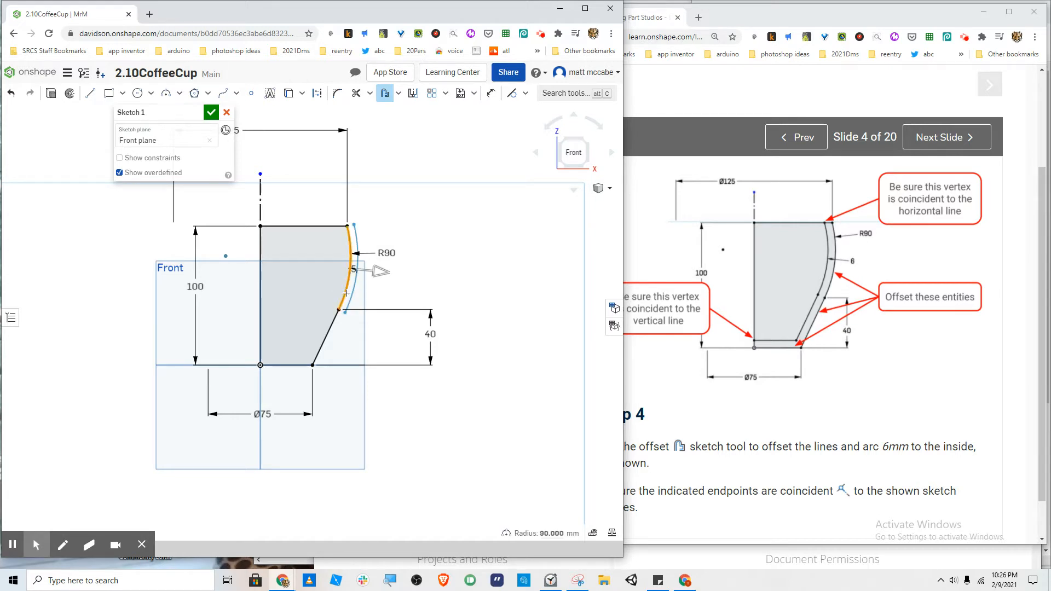
{"action": "left_click", "coordinate": [331, 324]}
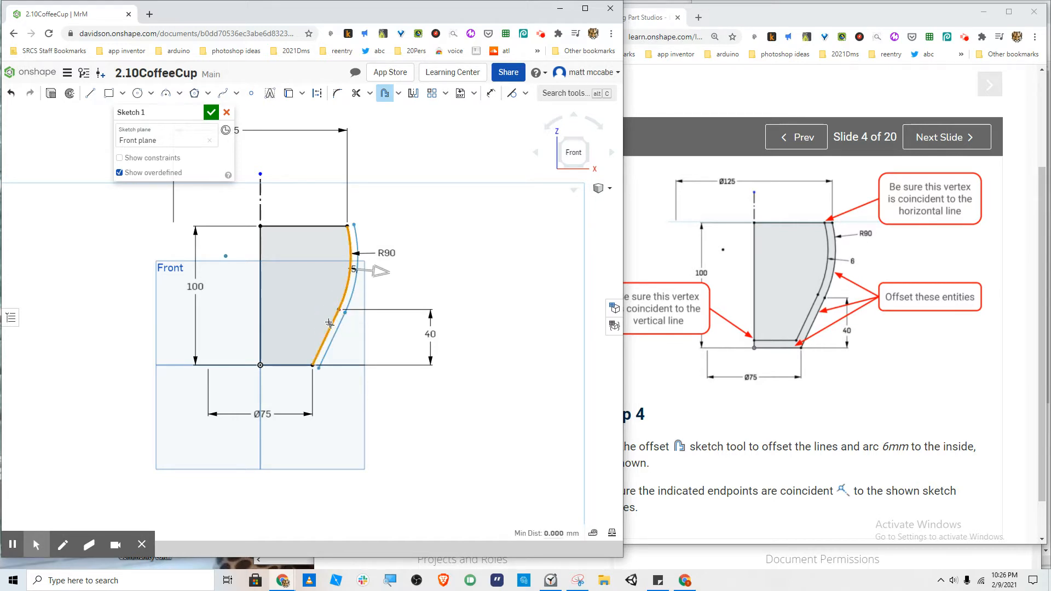
{"action": "left_click", "coordinate": [376, 271]}
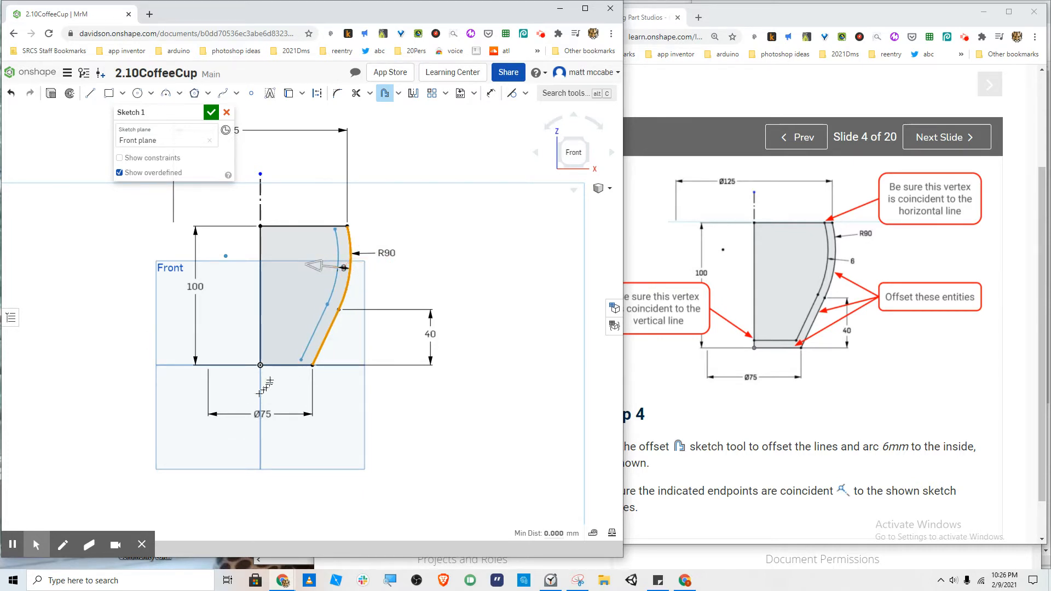
{"action": "left_click", "coordinate": [283, 365]}
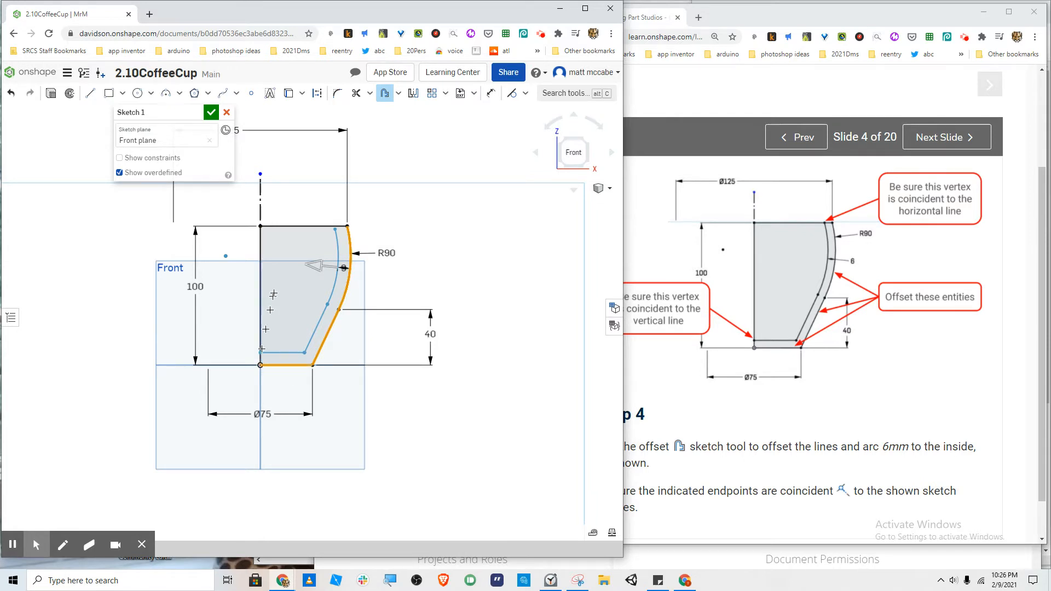
{"action": "mouse_move", "coordinate": [314, 269]}
{"action": "left_mouse_down"}
{"action": "mouse_move", "coordinate": [289, 262]}
{"action": "mouse_move", "coordinate": [327, 268]}
{"action": "left_mouse_up"}
{"action": "double_click", "coordinate": [329, 268]}
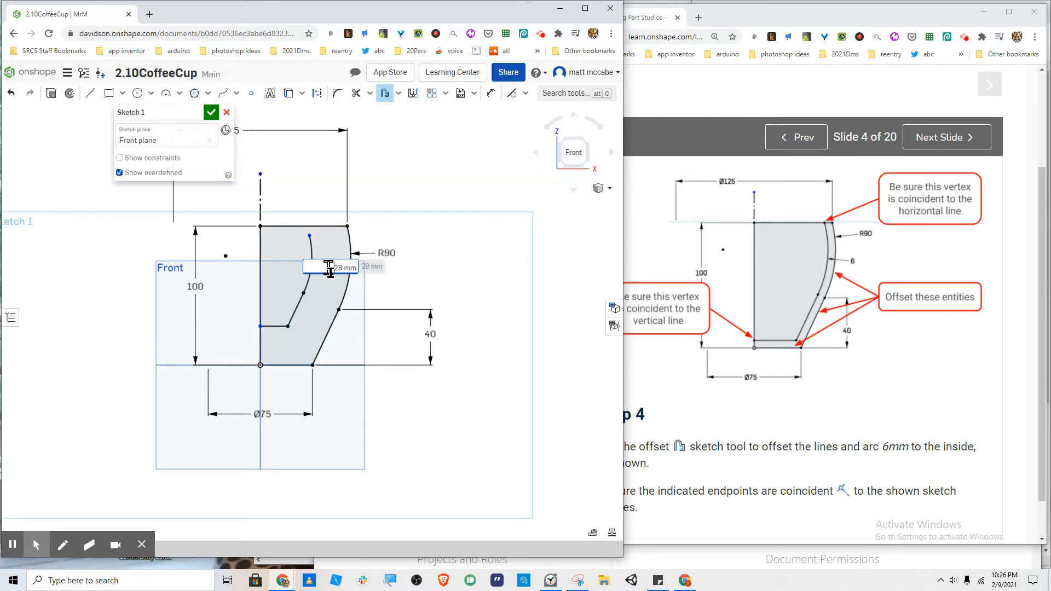
{"action": "double_click", "coordinate": [344, 270]}
{"action": "key", "text": "Return"}
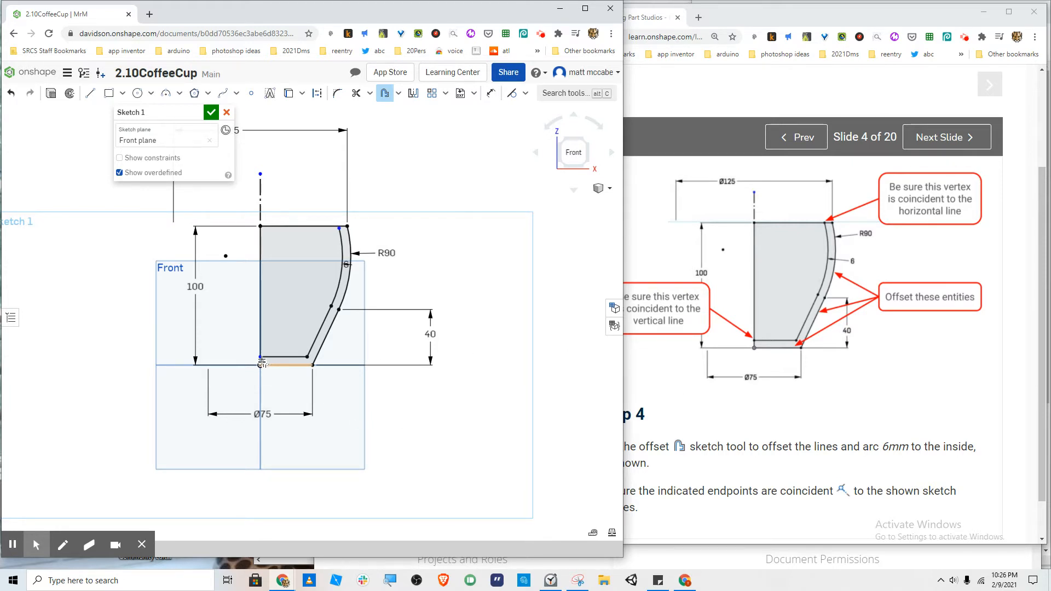
{"action": "scroll", "coordinate": [261, 361], "scroll_direction": "up", "scroll_amount": 4}
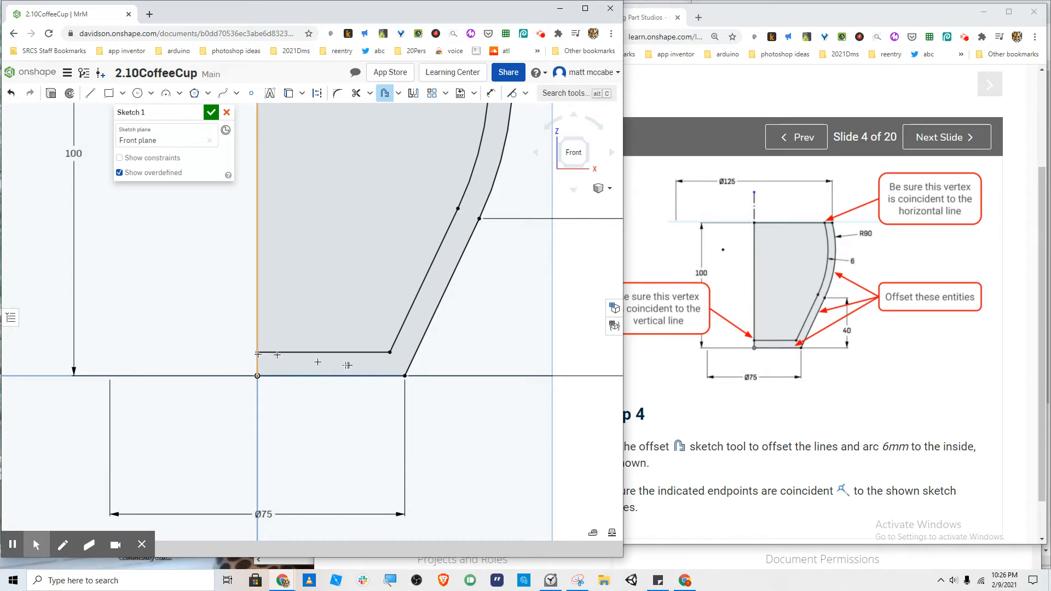
{"action": "scroll", "coordinate": [347, 365], "scroll_direction": "down", "scroll_amount": 4}
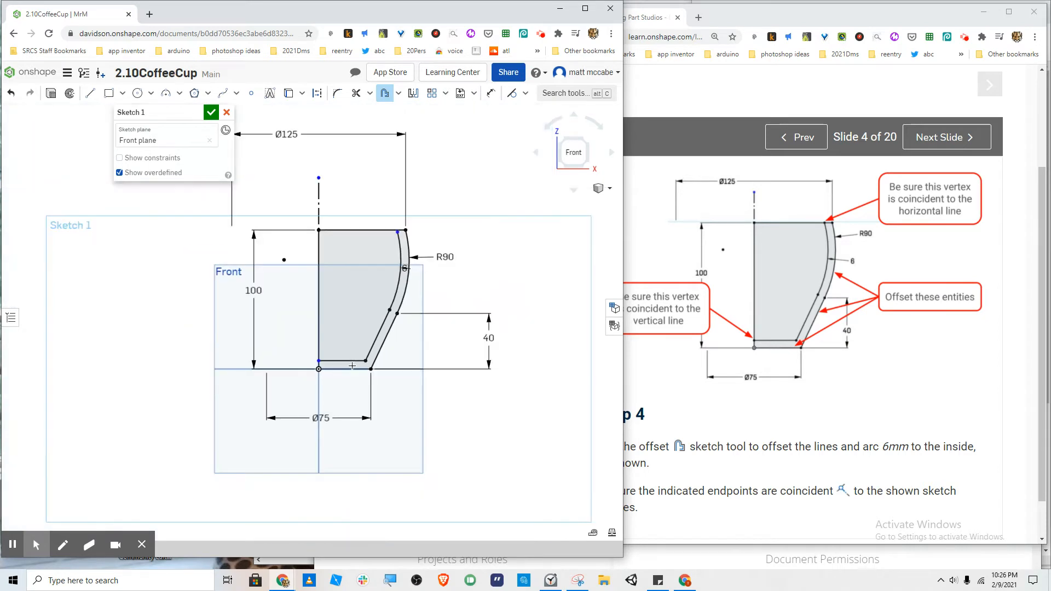
{"action": "left_click", "coordinate": [397, 232]}
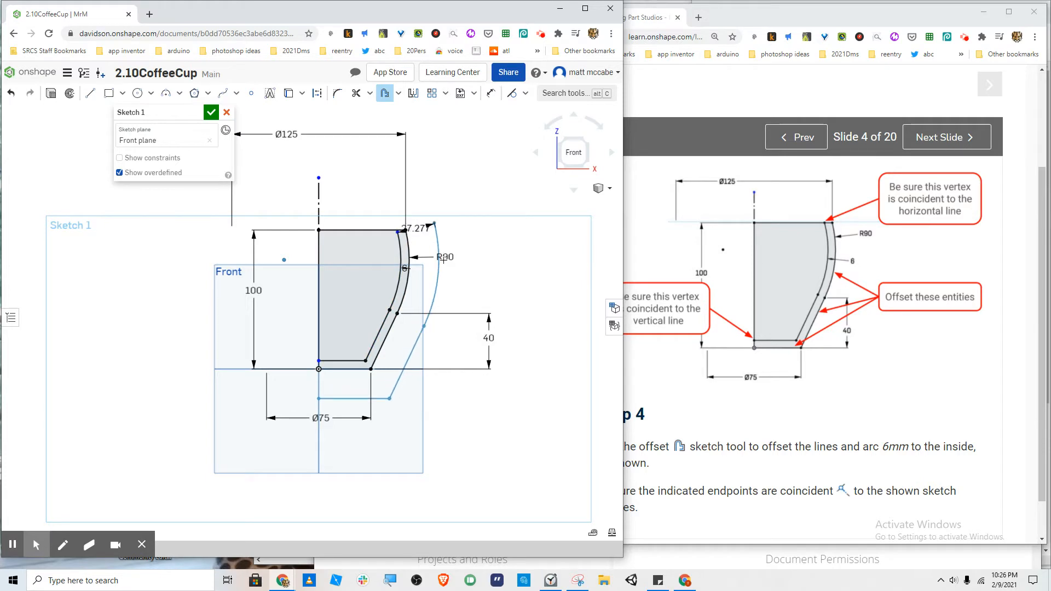
{"action": "key", "text": "Escape"}
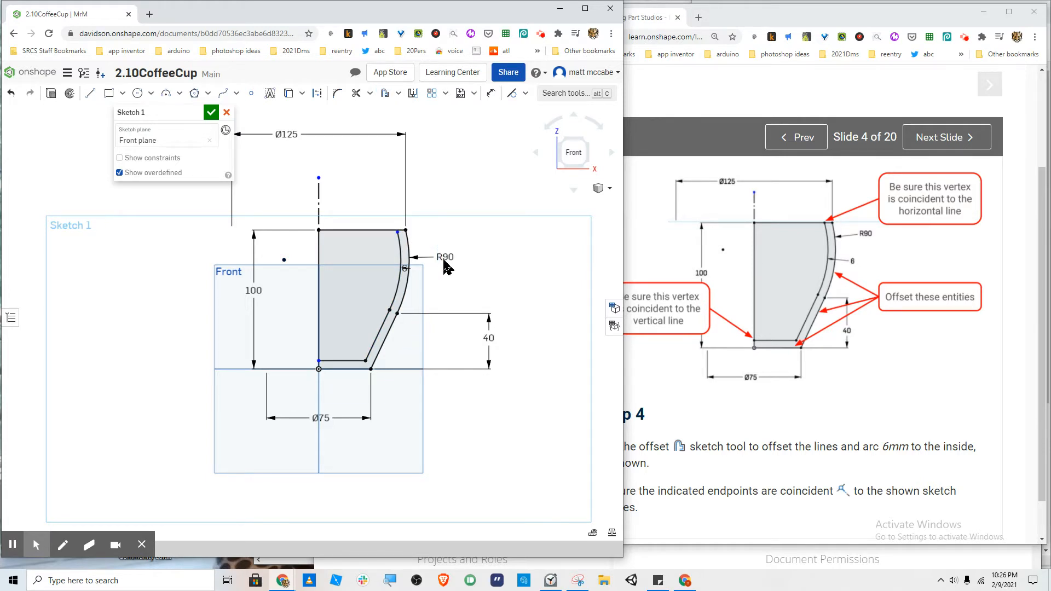
Step: Move the inner offset arc's upper endpoint onto the profile's top horizontal line to make it coincident
{"action": "scroll", "coordinate": [416, 252], "scroll_direction": "up", "scroll_amount": 5}
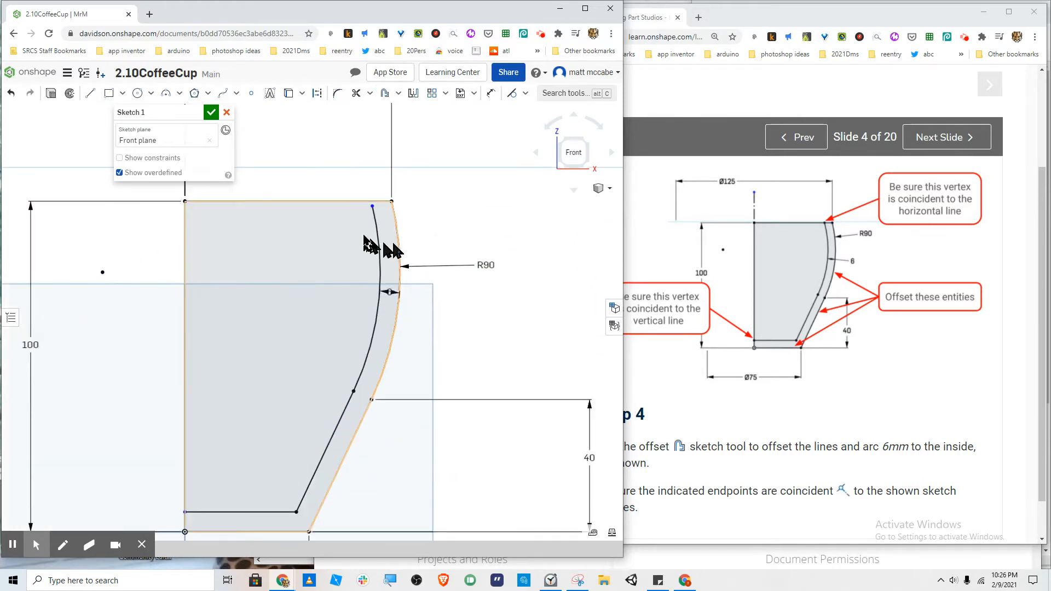
{"action": "left_click", "coordinate": [373, 206]}
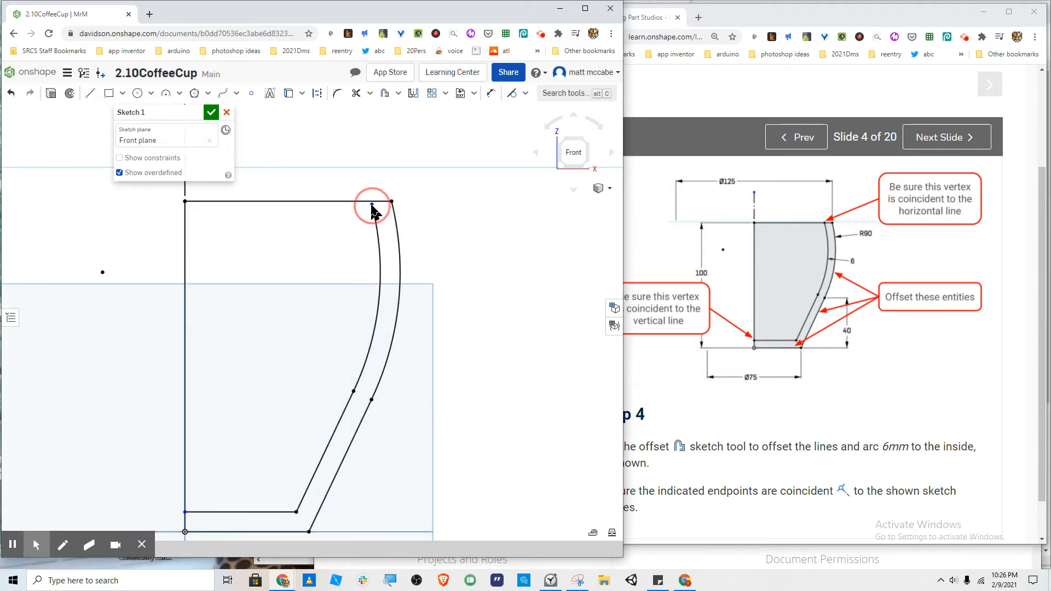
{"action": "left_click_drag", "start_coordinate": [371, 207], "coordinate": [371, 202]}
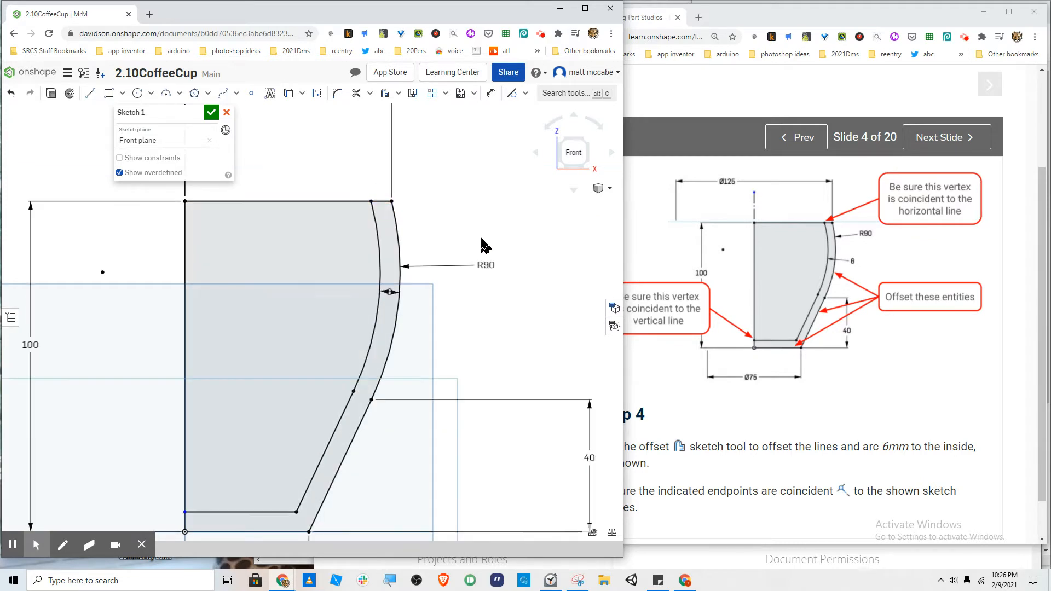
Step: Move the 6 mm offset dimension label outside the profile, below the R90 dimension
{"action": "scroll", "coordinate": [481, 229], "scroll_direction": "down", "scroll_amount": 5}
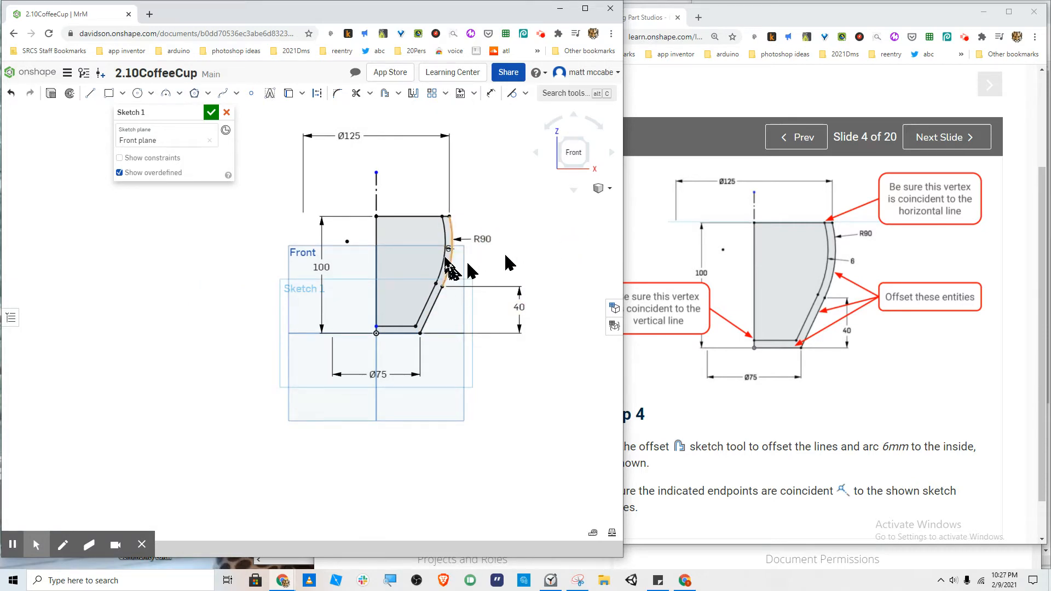
{"action": "scroll", "coordinate": [450, 254], "scroll_direction": "up", "scroll_amount": 5}
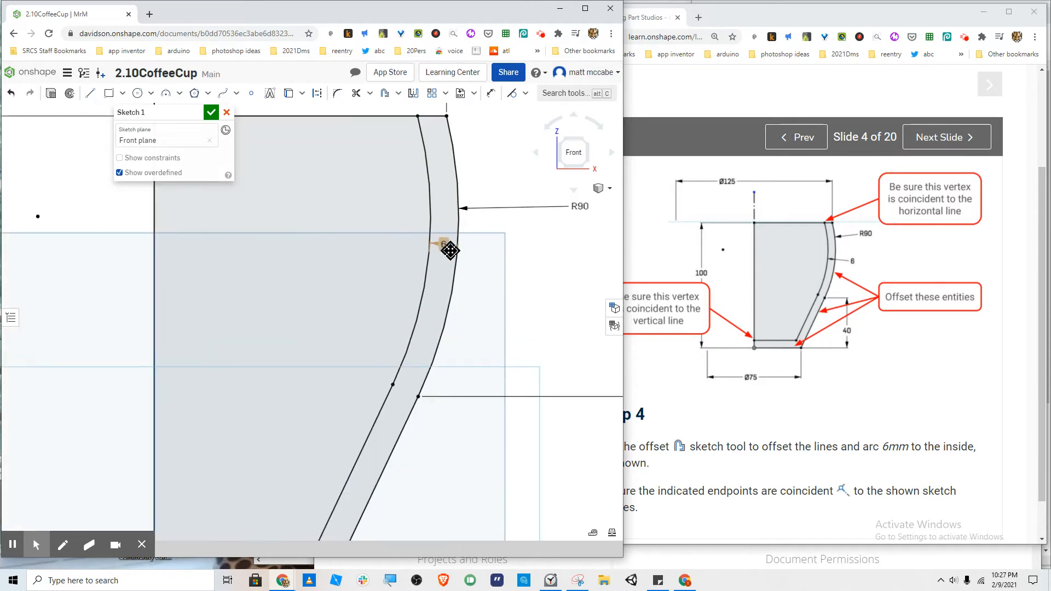
{"action": "mouse_move", "coordinate": [444, 246]}
{"action": "left_mouse_down"}
{"action": "mouse_move", "coordinate": [541, 244]}
{"action": "mouse_move", "coordinate": [549, 263]}
{"action": "left_mouse_up"}
{"action": "scroll", "coordinate": [549, 265], "scroll_direction": "down", "scroll_amount": 5}
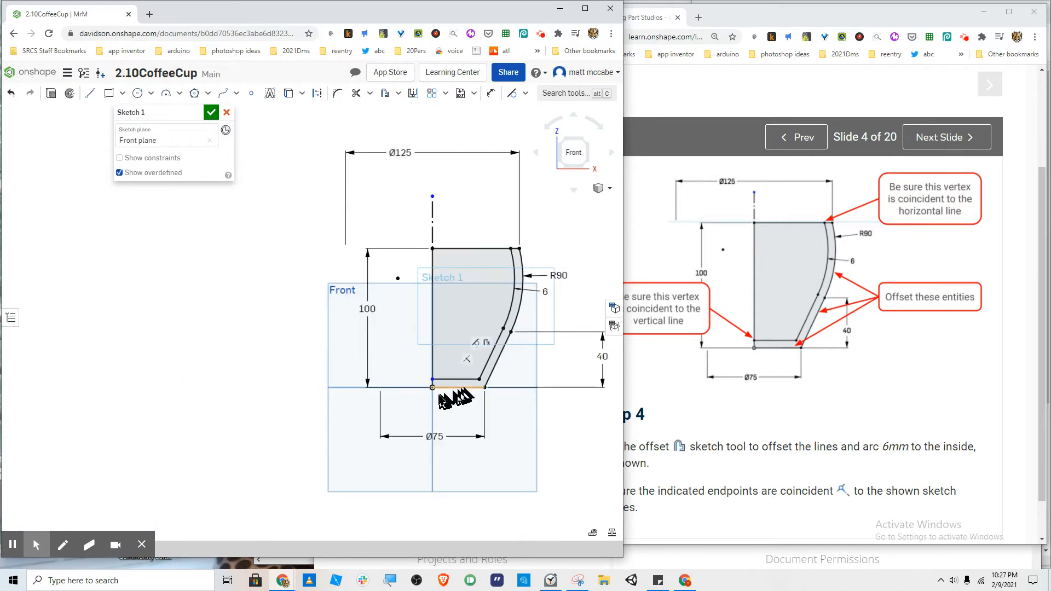
Step: Review the tutorial's Step 4 note on making the indicated offset endpoints coincident
{"action": "left_click", "coordinate": [827, 426]}
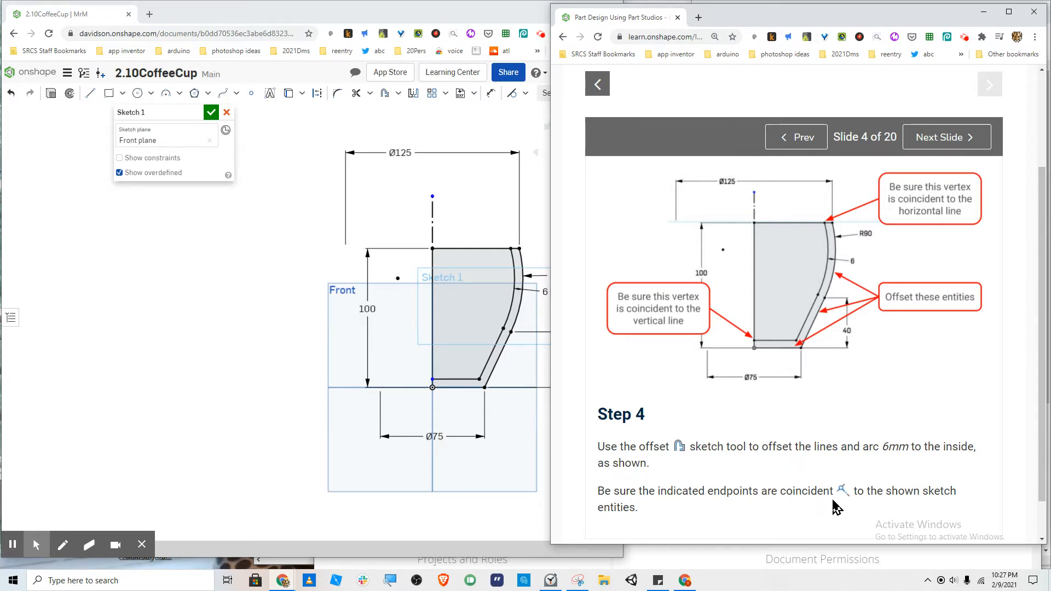
{"action": "scroll", "coordinate": [809, 431], "scroll_direction": "down", "scroll_amount": 1}
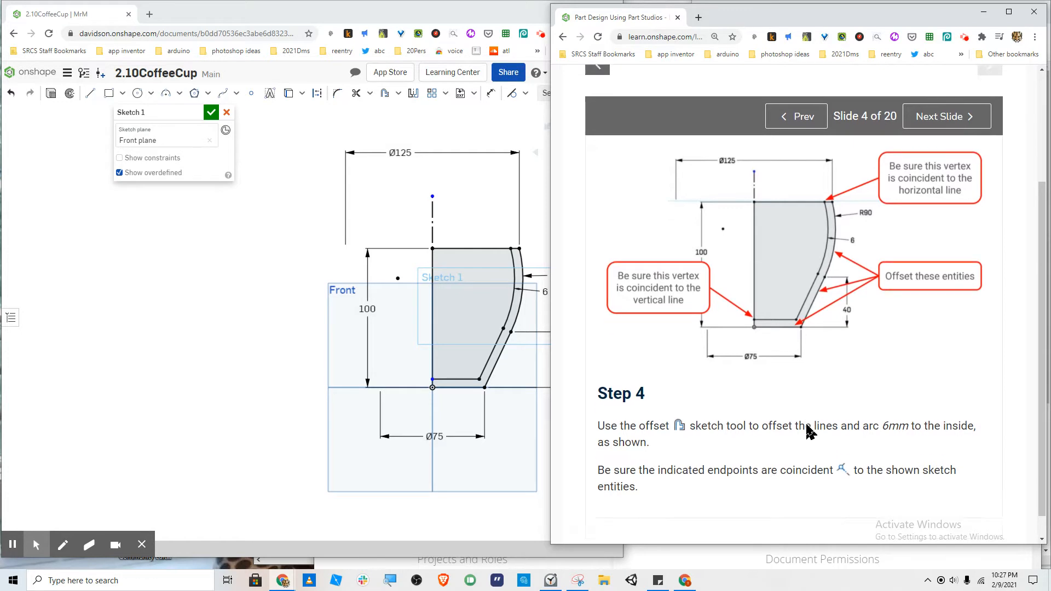
Step: Advance the tutorial to Step 5, then rename the profile sketch as Main Sketch and accept it
{"action": "scroll", "coordinate": [842, 350], "scroll_direction": "up", "scroll_amount": 2}
{"action": "left_click", "coordinate": [940, 200]}
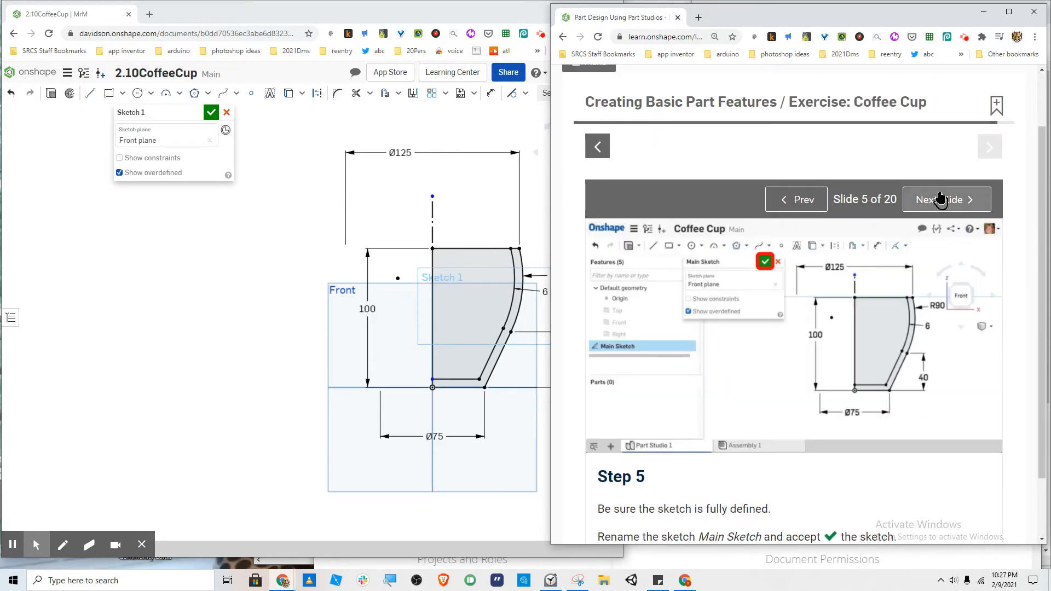
{"action": "scroll", "coordinate": [736, 489], "scroll_direction": "down", "scroll_amount": 1}
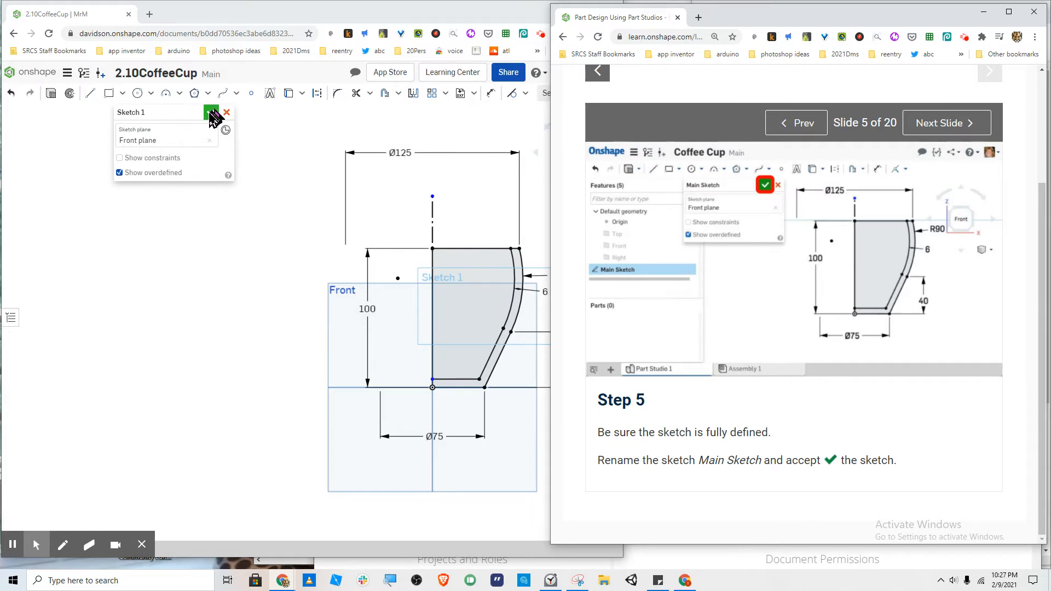
{"action": "mouse_move", "coordinate": [198, 116]}
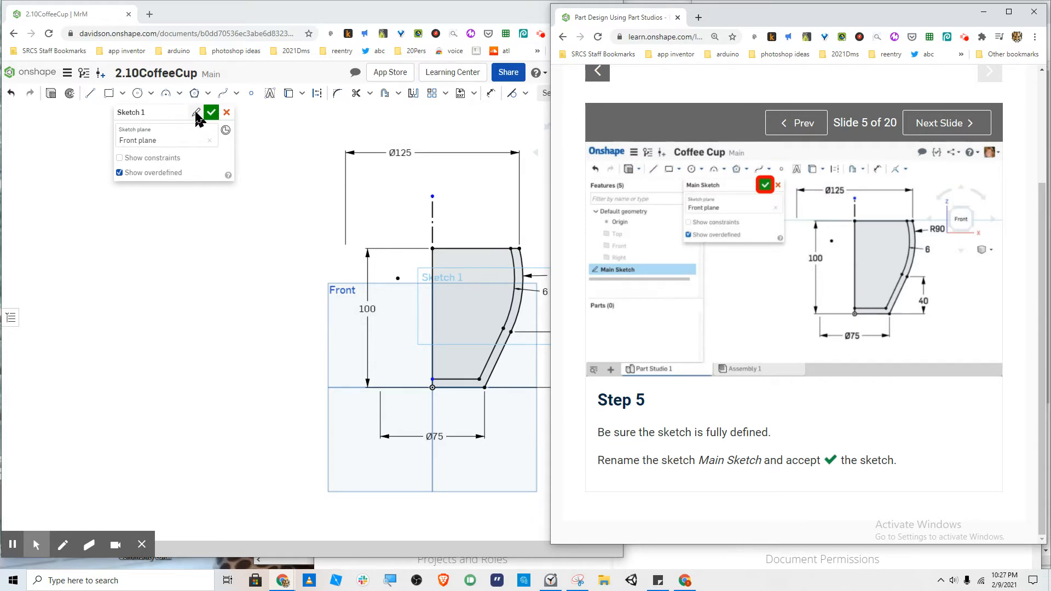
{"action": "left_click", "coordinate": [196, 113]}
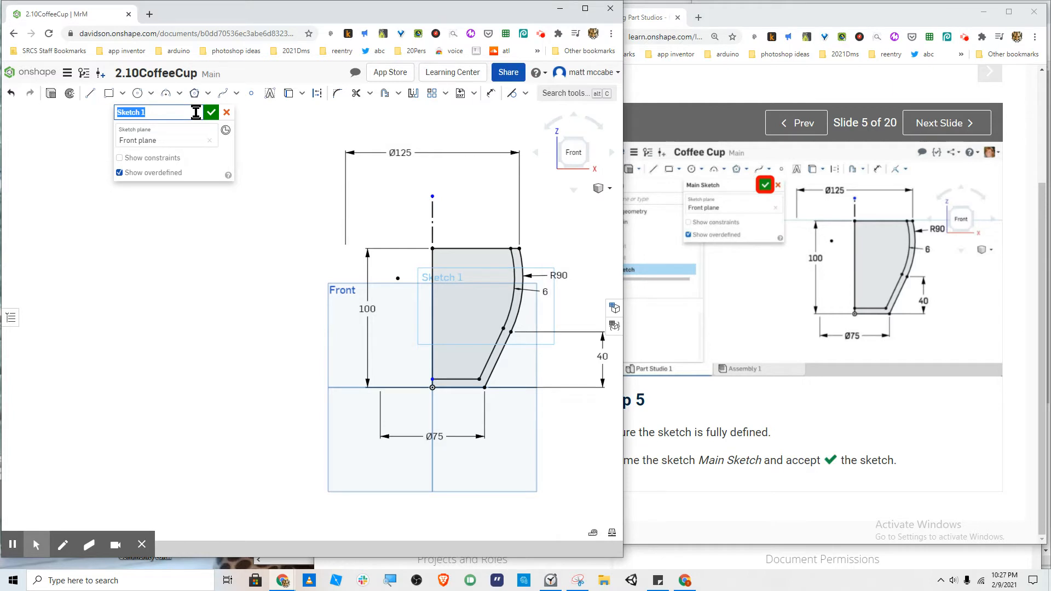
{"action": "type", "text": "Main"}
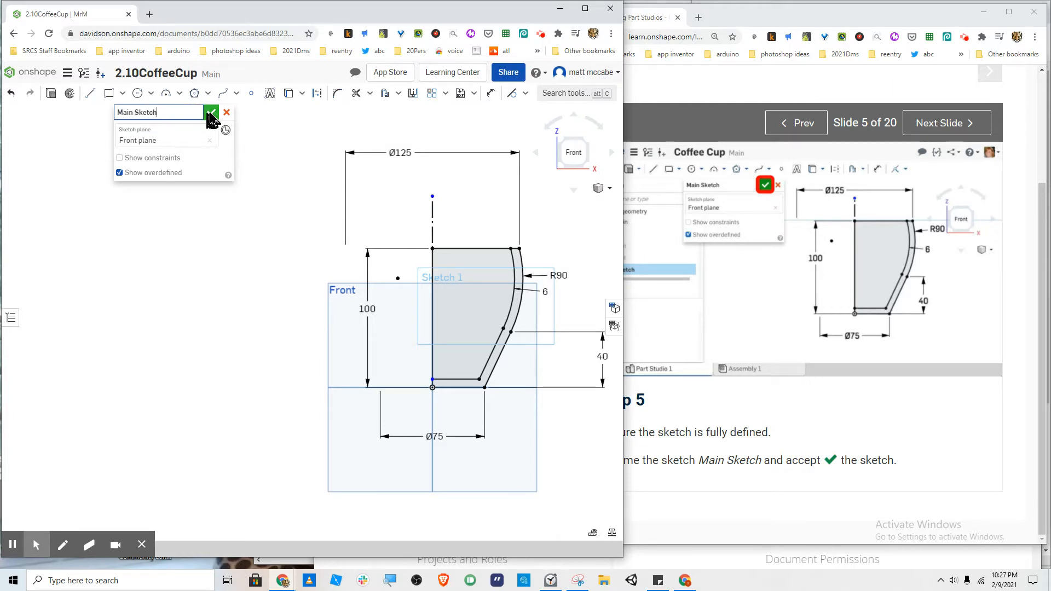
{"action": "left_click", "coordinate": [212, 113]}
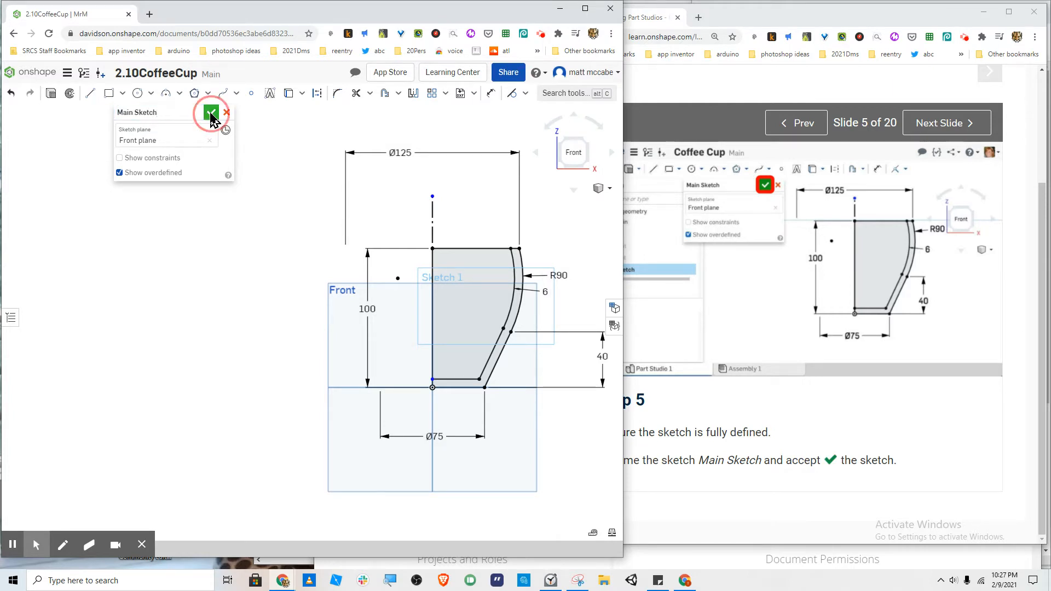
Step: Advance the tutorial to Step 6 and start a solid Revolve feature for a new part
{"action": "left_click", "coordinate": [893, 426]}
{"action": "left_click", "coordinate": [947, 129]}
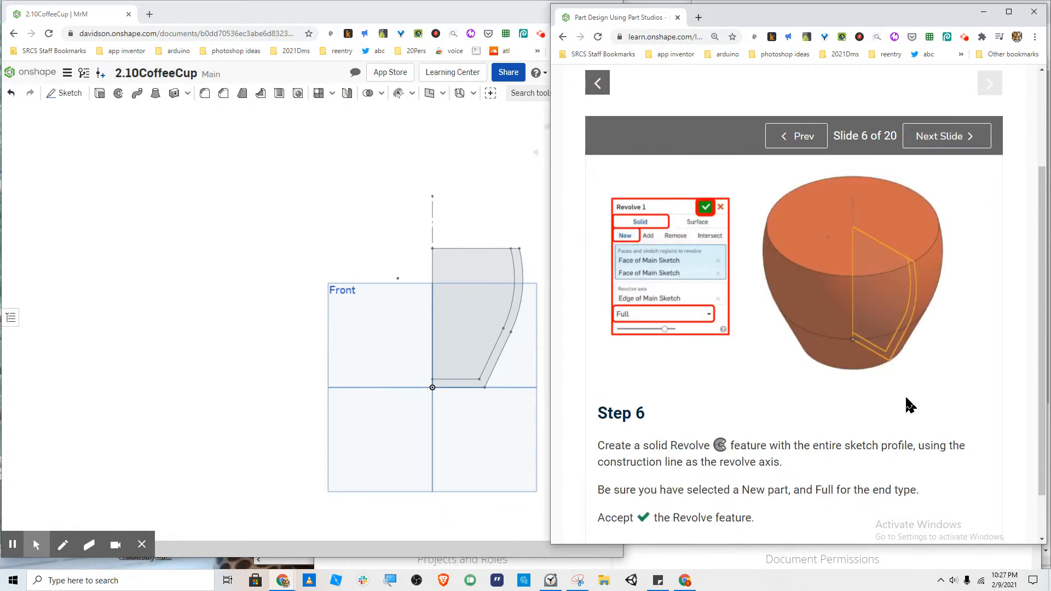
{"action": "scroll", "coordinate": [909, 405], "scroll_direction": "down", "scroll_amount": 1}
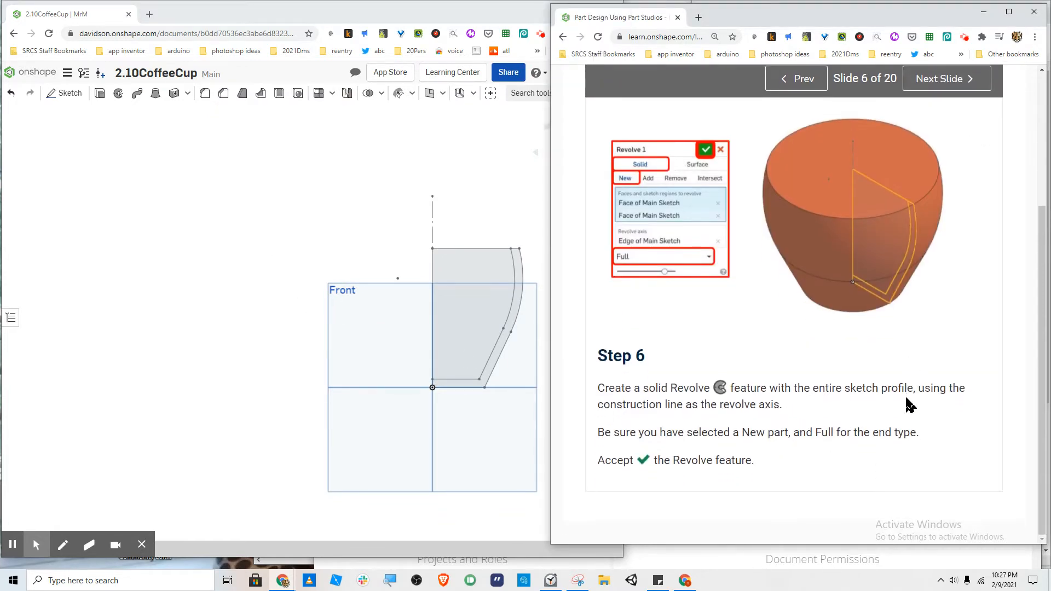
{"action": "left_click", "coordinate": [217, 413]}
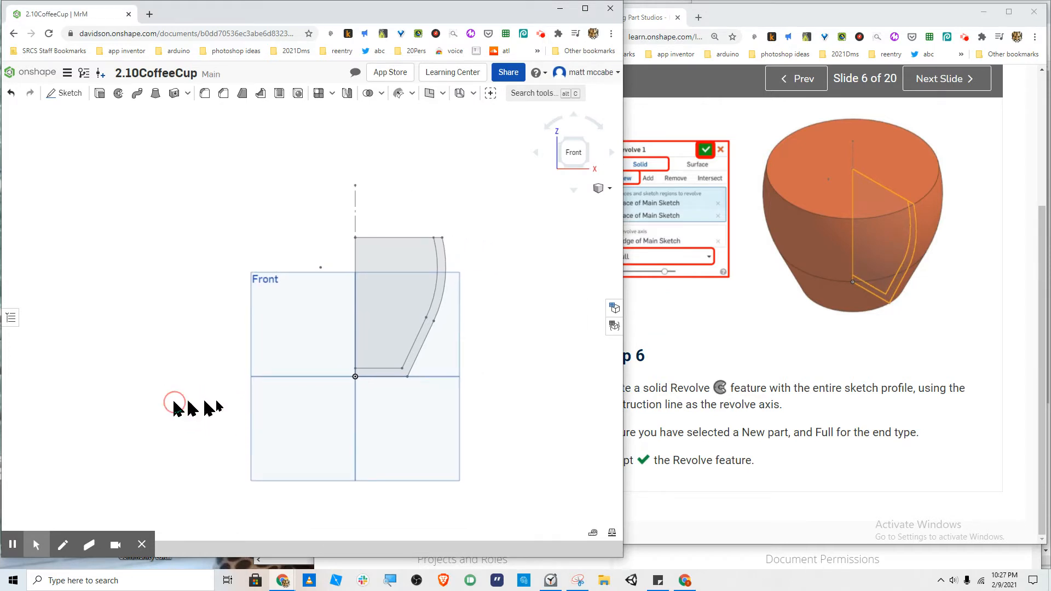
{"action": "left_click", "coordinate": [747, 350]}
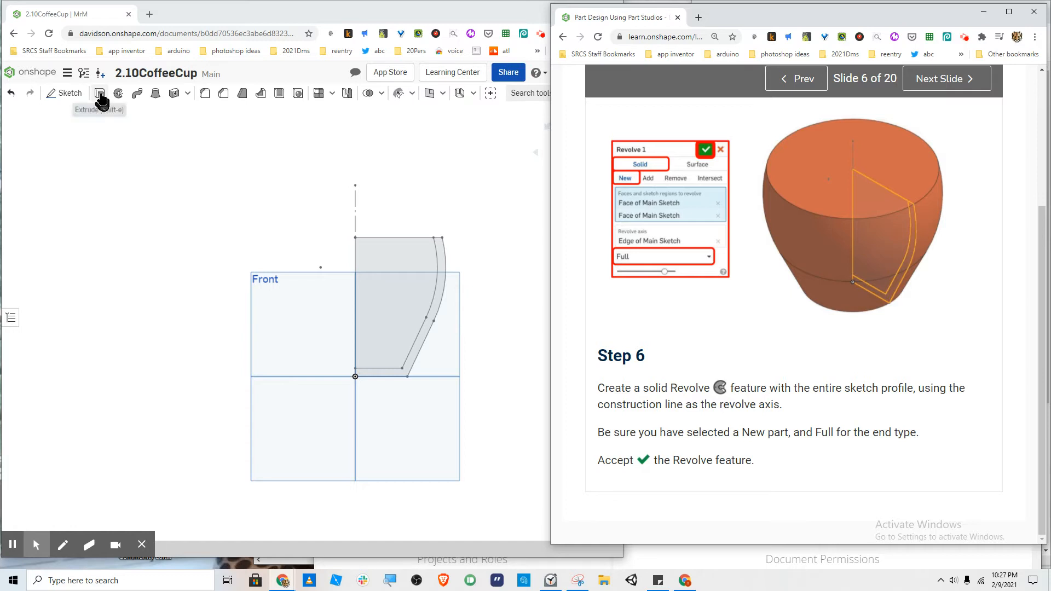
{"action": "left_click", "coordinate": [119, 97]}
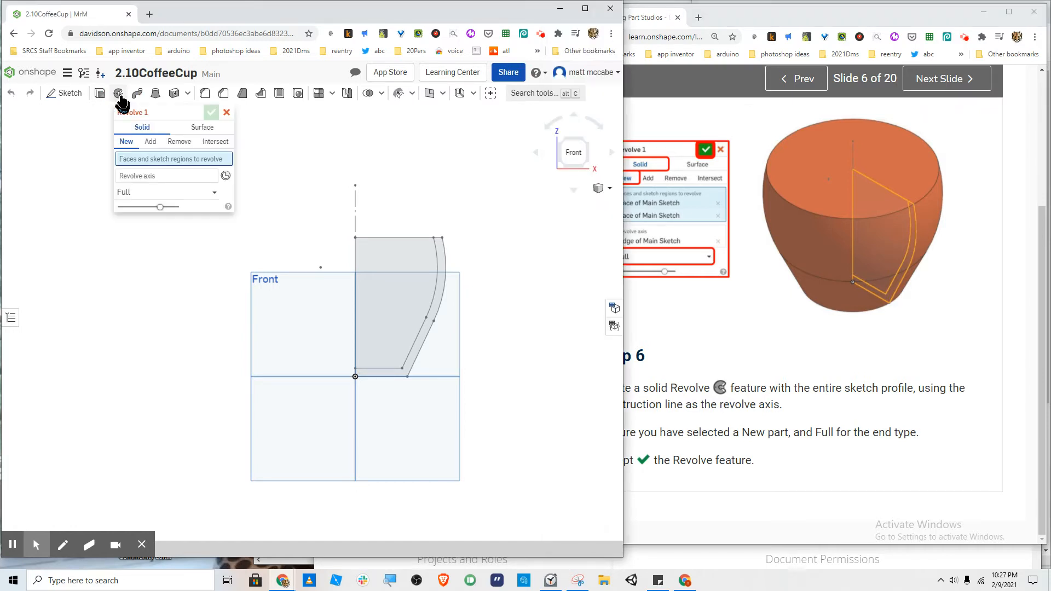
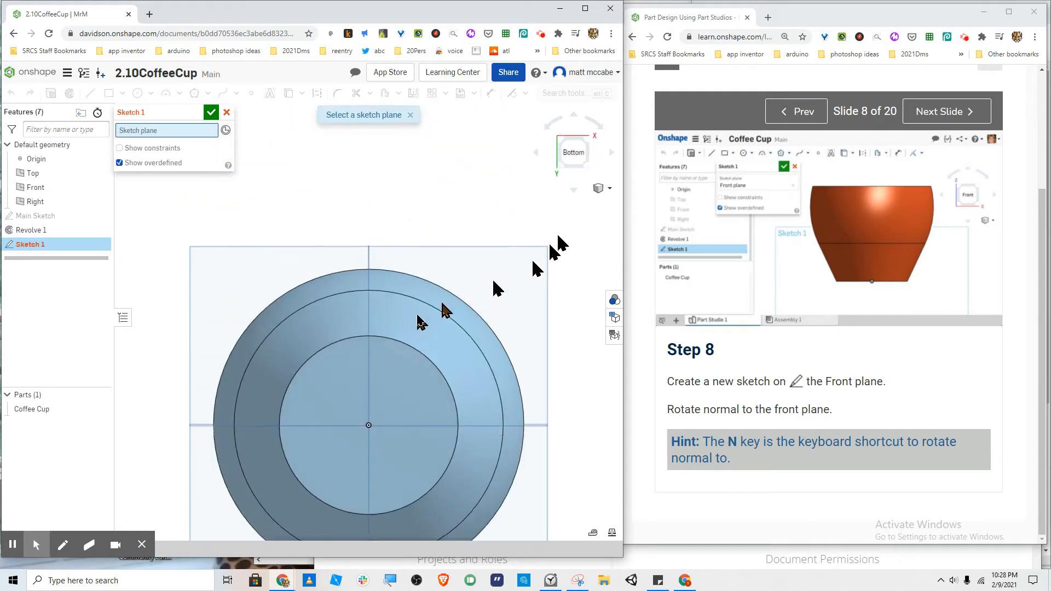
Step: Place the new sketch on the Front plane and advance the tutorial to Step 9
{"action": "scroll", "coordinate": [412, 320], "scroll_direction": "down", "scroll_amount": 5}
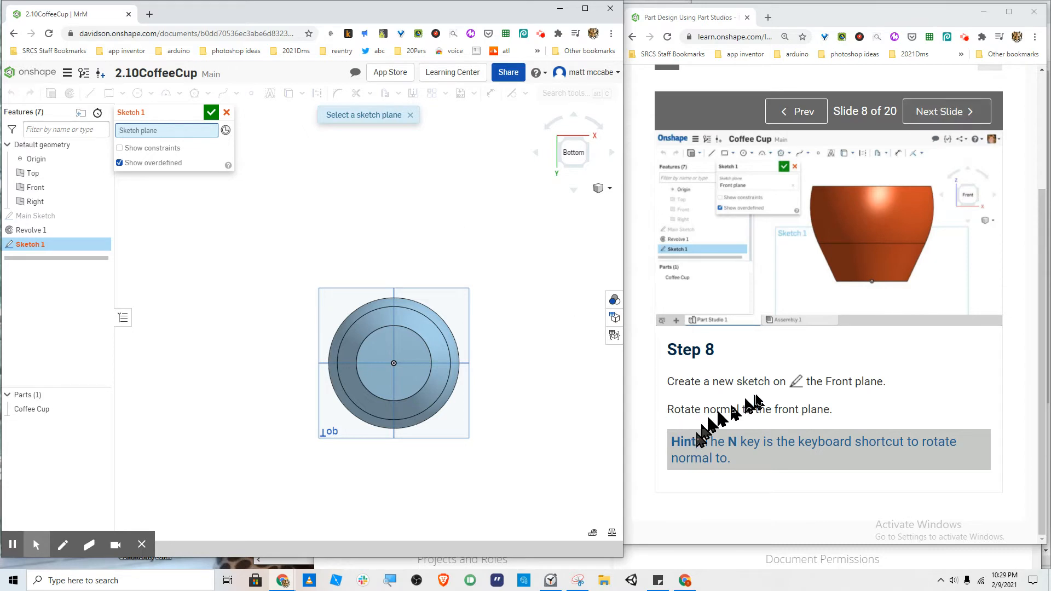
{"action": "left_click", "coordinate": [41, 192]}
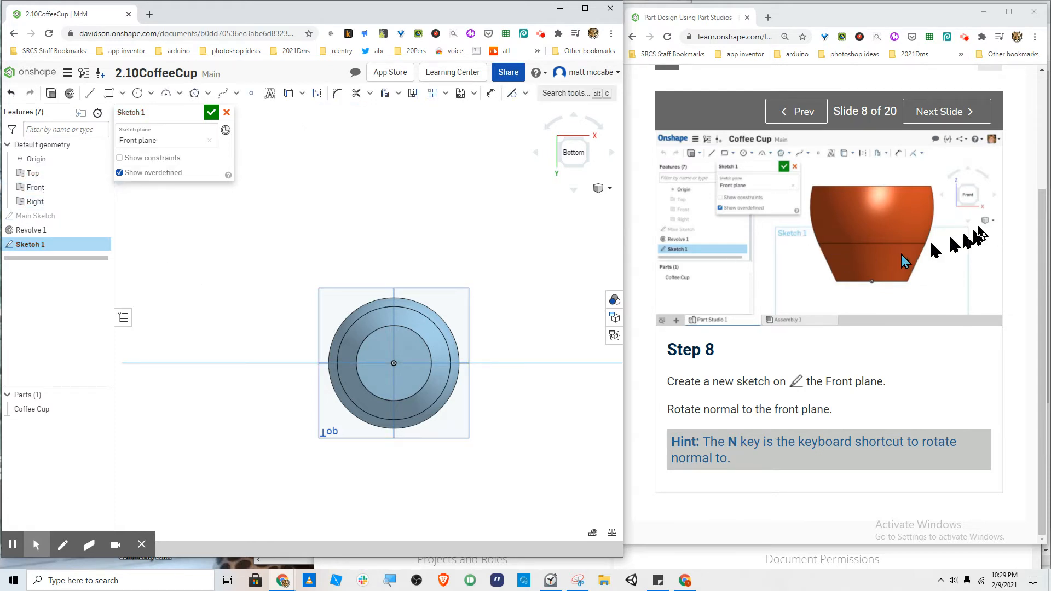
{"action": "left_click", "coordinate": [947, 117]}
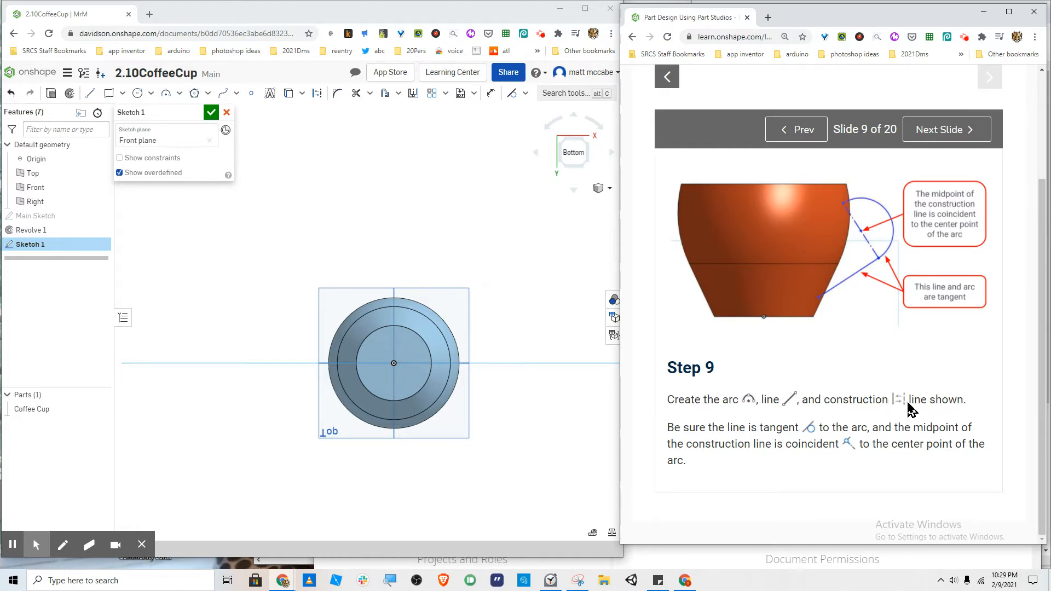
{"action": "scroll", "coordinate": [865, 328], "scroll_direction": "up", "scroll_amount": 3}
{"action": "scroll", "coordinate": [875, 356], "scroll_direction": "down", "scroll_amount": 2}
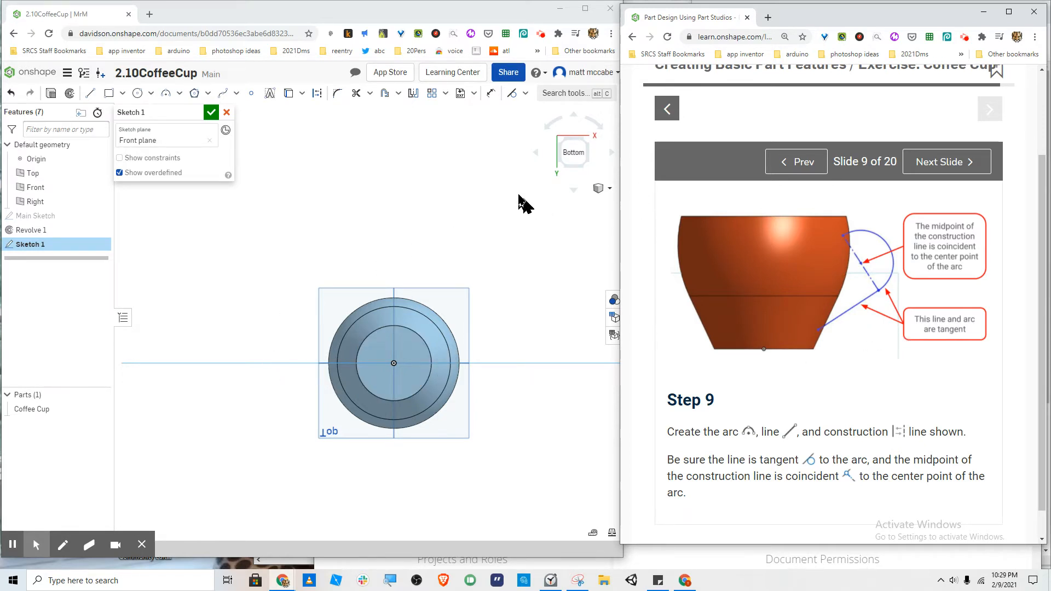
Step: View the cup from the Right side and examine the tutorial's enlarged Step 9 figure of the handle's arc, line and construction line
{"action": "right_click_drag", "start_coordinate": [519, 204], "coordinate": [532, 264]}
{"action": "right_click_drag", "start_coordinate": [517, 201], "coordinate": [482, 186]}
{"action": "left_click", "coordinate": [571, 152]}
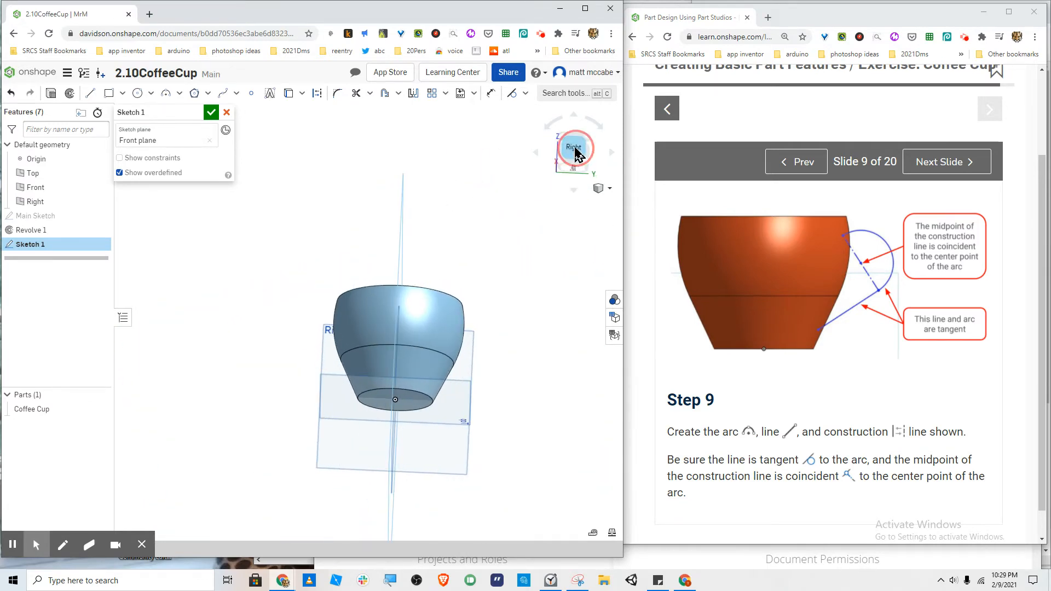
{"action": "middle_click_drag", "start_coordinate": [399, 265], "coordinate": [389, 336]}
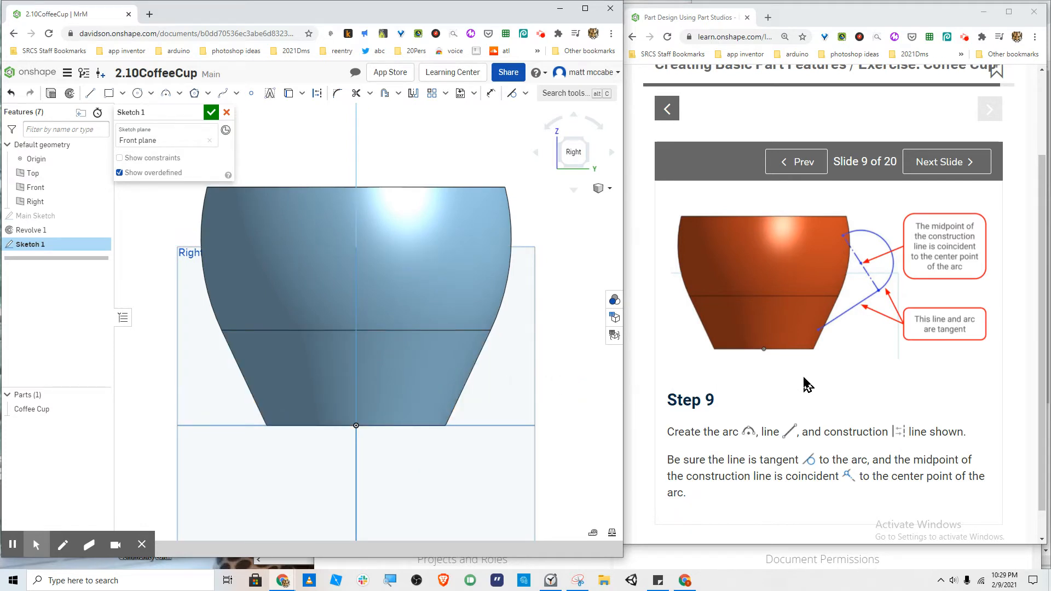
{"action": "left_click", "coordinate": [835, 385]}
{"action": "scroll", "coordinate": [835, 385], "scroll_direction": "up", "scroll_amount": 2, "text": "ctrl"}
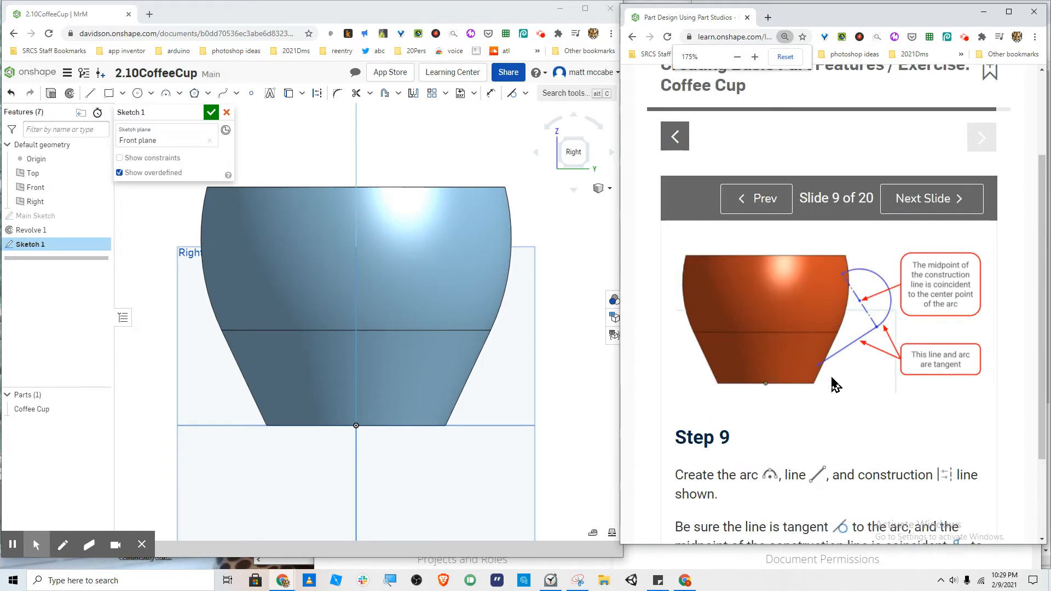
{"action": "scroll", "coordinate": [871, 339], "scroll_direction": "up", "scroll_amount": 1}
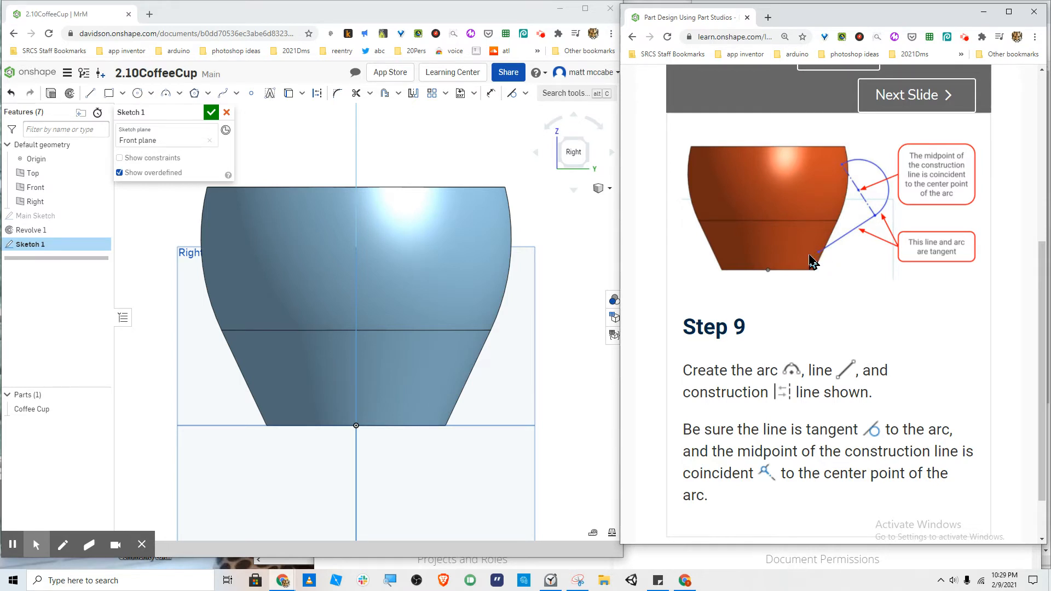
{"action": "scroll", "coordinate": [812, 263], "scroll_direction": "up", "scroll_amount": 1}
{"action": "scroll", "coordinate": [441, 367], "scroll_direction": "down", "scroll_amount": 3}
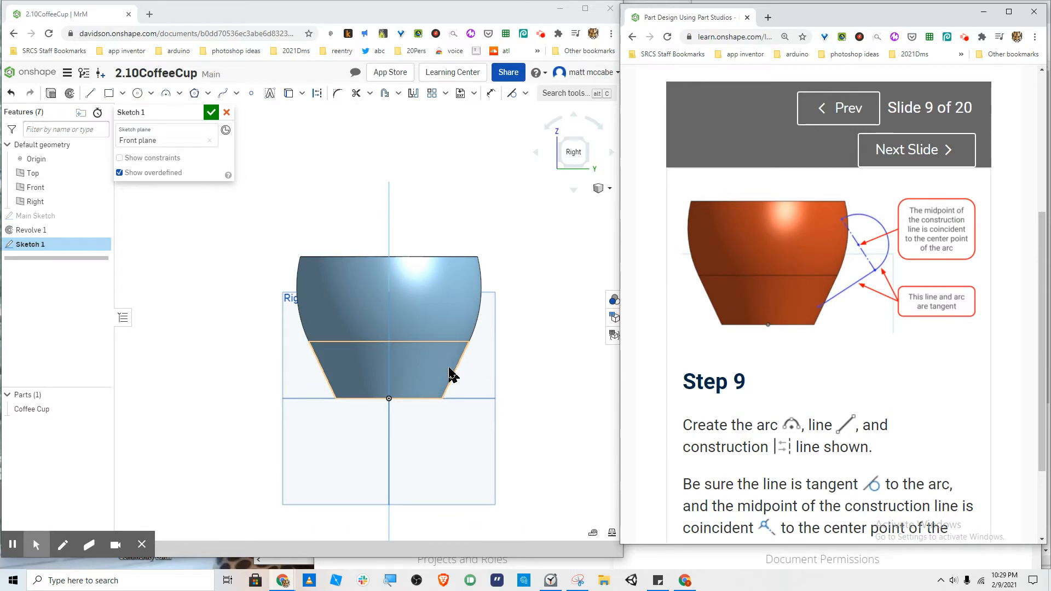
Step: Try to sketch the handle's slanted line from the cup's lower wall in the Right view
{"action": "left_click", "coordinate": [452, 373]}
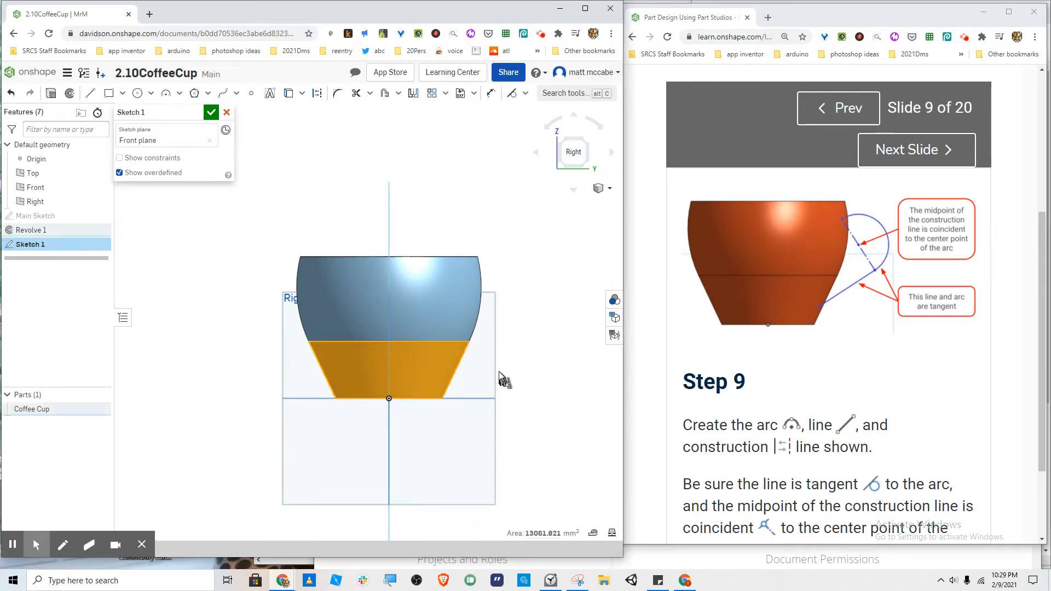
{"action": "left_click", "coordinate": [447, 364]}
{"action": "key", "text": "l"}
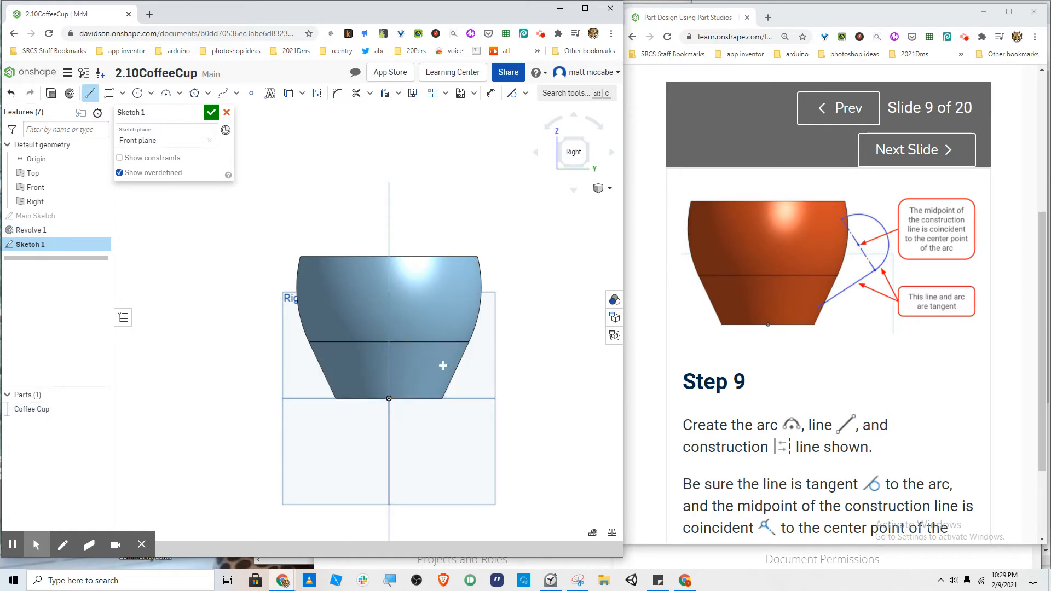
{"action": "left_click", "coordinate": [443, 368]}
{"action": "mouse_move", "coordinate": [453, 362]}
{"action": "left_mouse_down"}
{"action": "mouse_move", "coordinate": [489, 338]}
{"action": "mouse_move", "coordinate": [519, 285]}
{"action": "left_mouse_up"}
Step: In the Front view, sketch a slanted line about 48.7 mm long from inside the cup's lower wall up and outward beyond its side
{"action": "mouse_move", "coordinate": [519, 157]}
{"action": "right_mouse_down"}
{"action": "mouse_move", "coordinate": [410, 171]}
{"action": "mouse_move", "coordinate": [402, 197]}
{"action": "mouse_move", "coordinate": [338, 181]}
{"action": "mouse_move", "coordinate": [350, 177]}
{"action": "right_mouse_up"}
{"action": "left_click", "coordinate": [566, 146]}
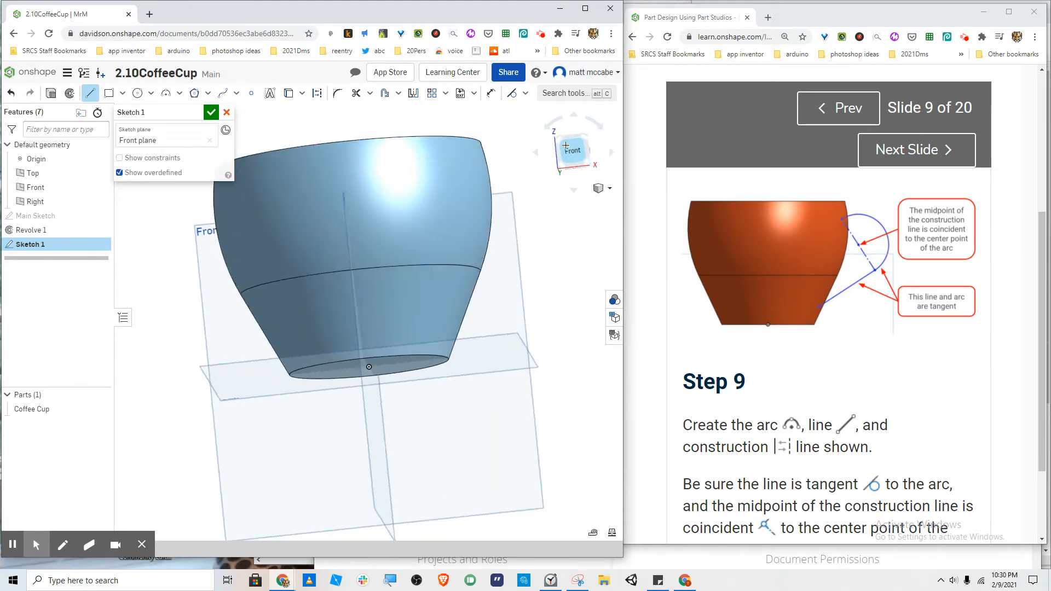
{"action": "key", "text": "Escape"}
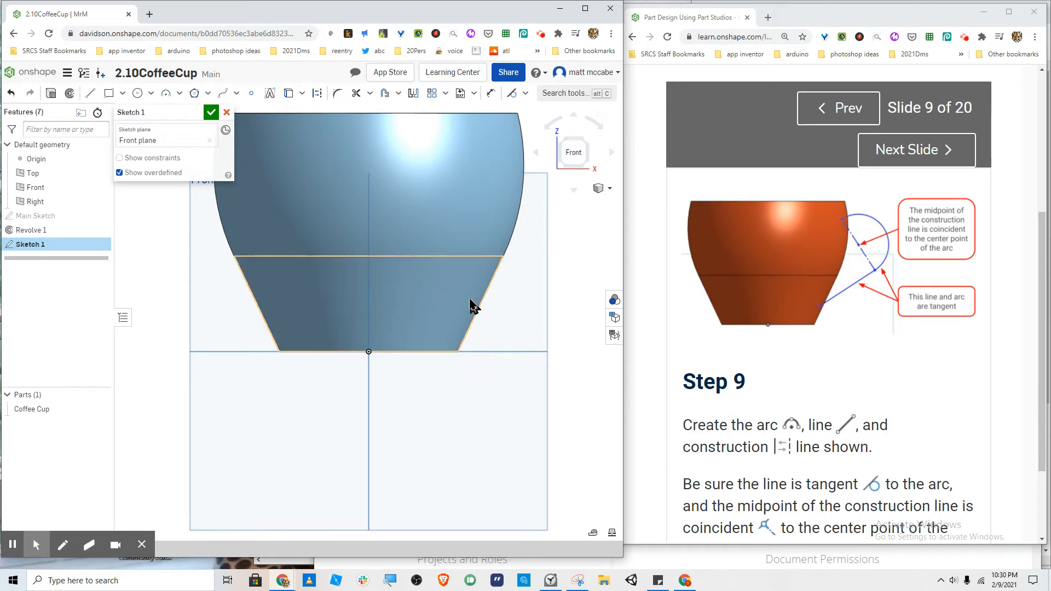
{"action": "key", "text": "l"}
{"action": "scroll", "coordinate": [471, 300], "scroll_direction": "down", "scroll_amount": 3}
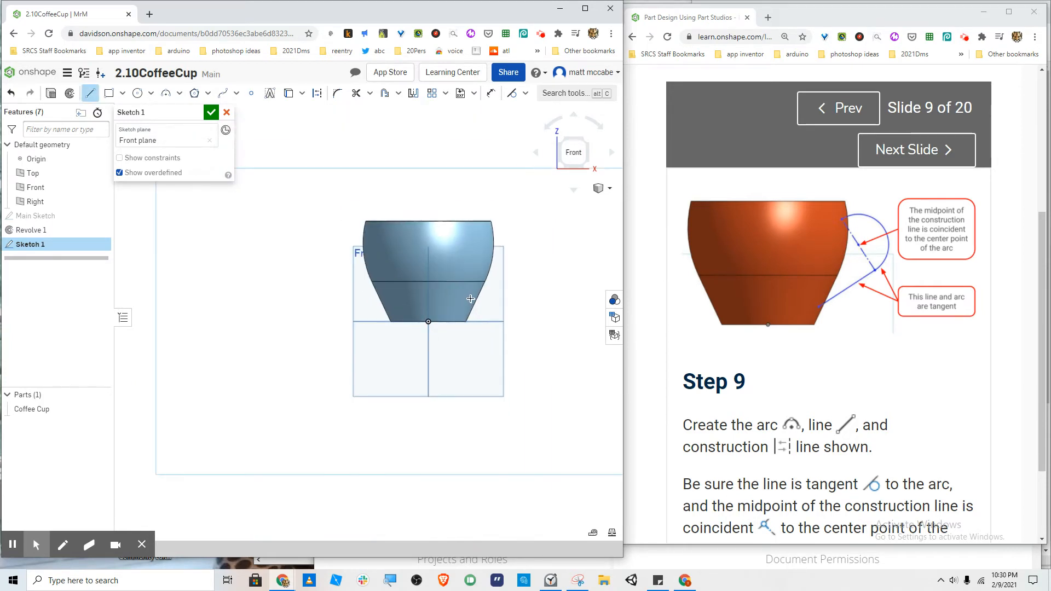
{"action": "left_click", "coordinate": [482, 286]}
{"action": "left_click", "coordinate": [508, 267]}
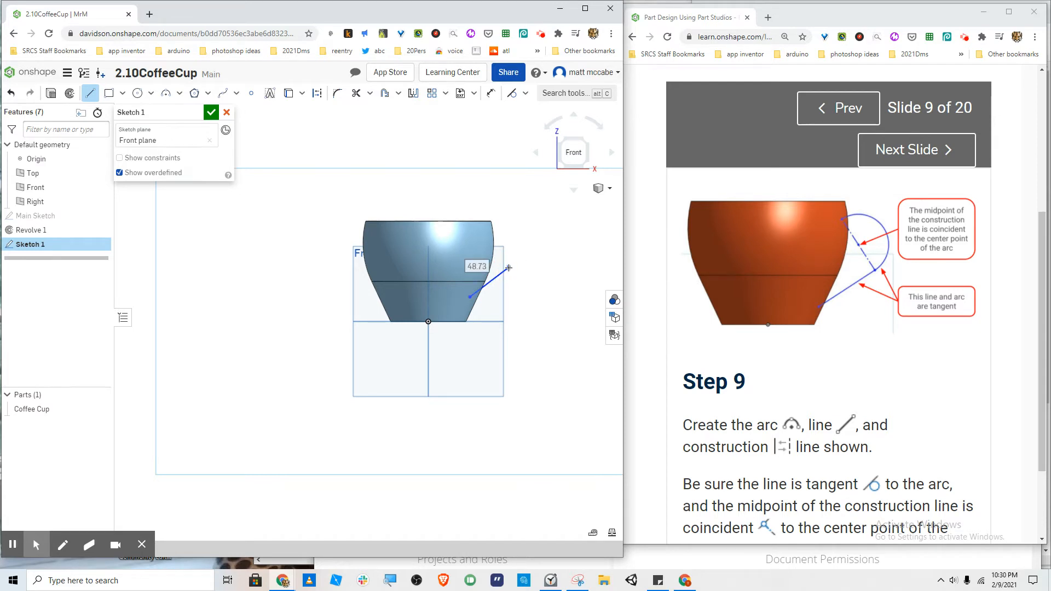
Step: Sketch a three-point arc of about 20.5 mm radius from the slanted line's outer endpoint to just inside the cup's upper wall
{"action": "key", "text": "a"}
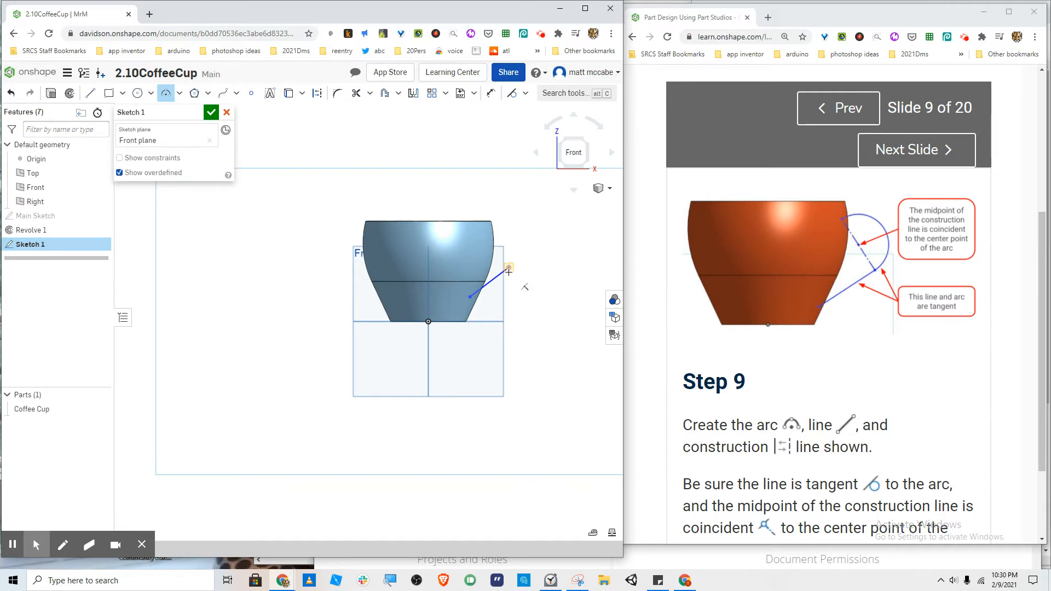
{"action": "left_click", "coordinate": [508, 268]}
{"action": "left_click", "coordinate": [486, 233]}
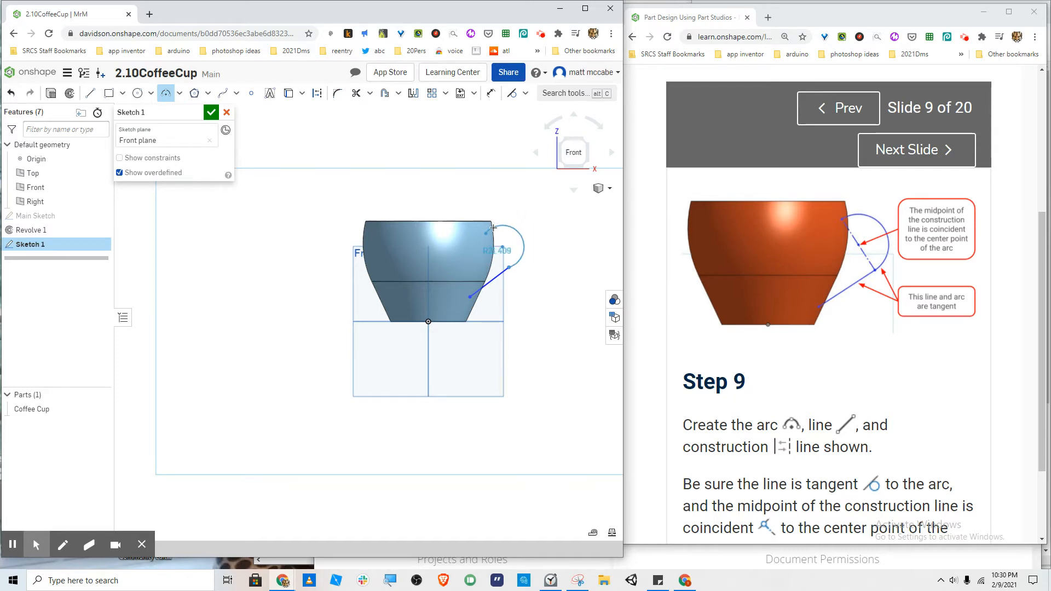
{"action": "left_click", "coordinate": [490, 230]}
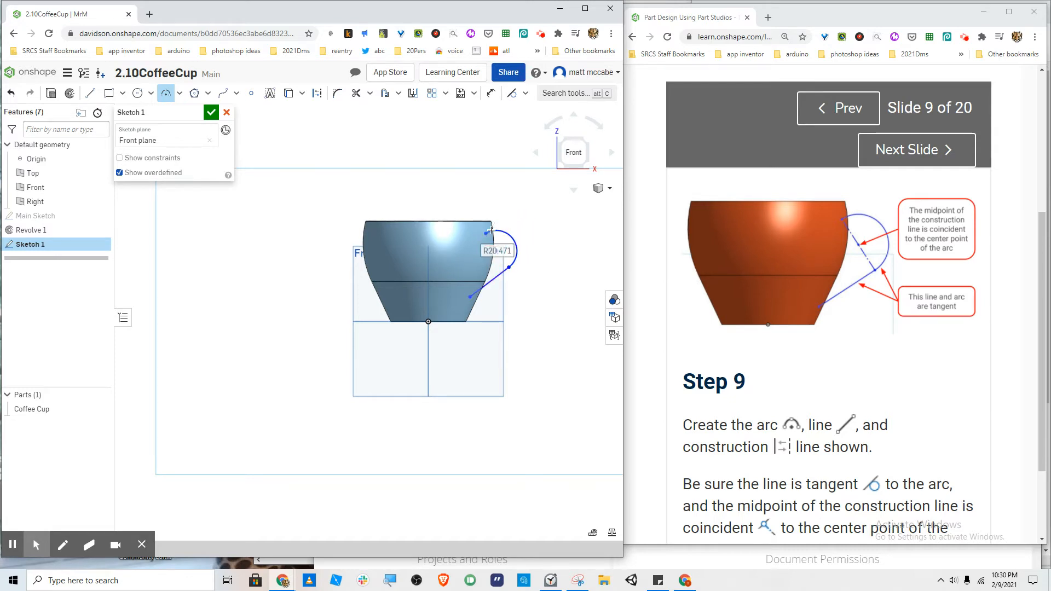
Step: Connect the handle arc's two endpoints with a line about 40.9 mm long and convert it to construction geometry
{"action": "key", "text": "l"}
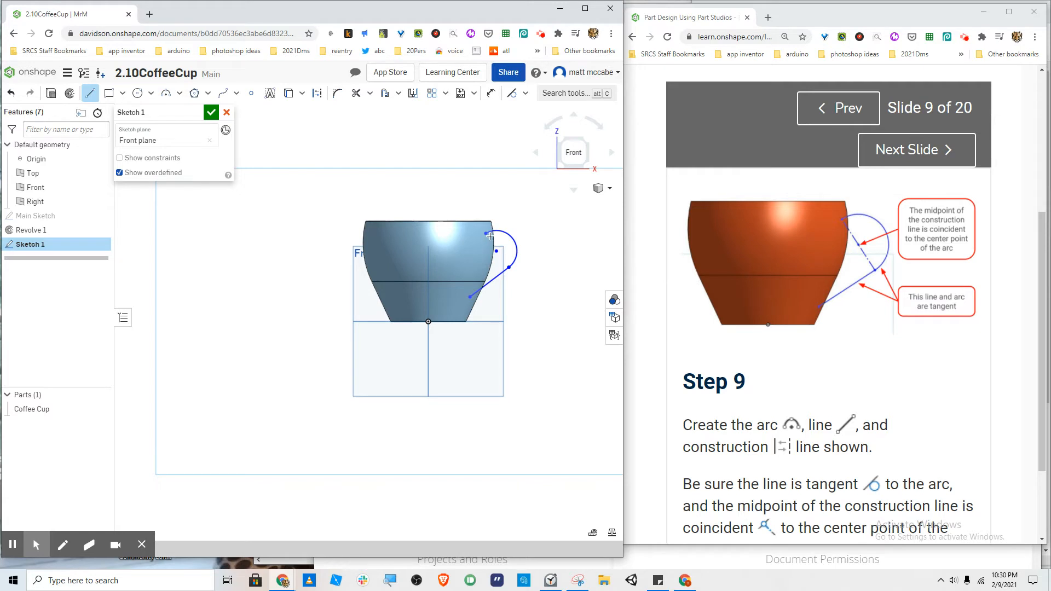
{"action": "left_click", "coordinate": [487, 233]}
{"action": "left_click", "coordinate": [508, 269]}
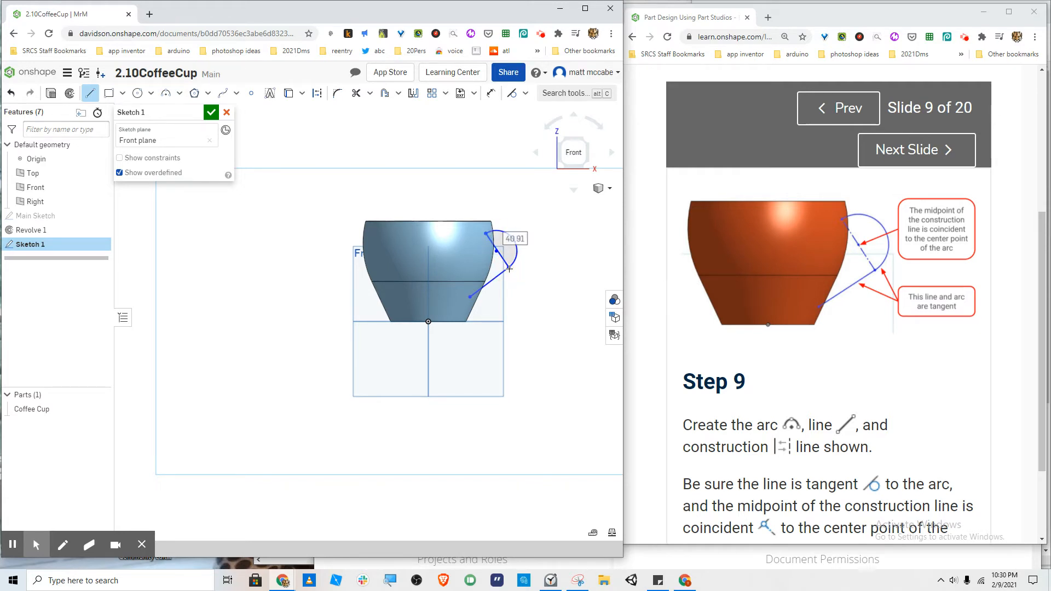
{"action": "key", "text": "Escape"}
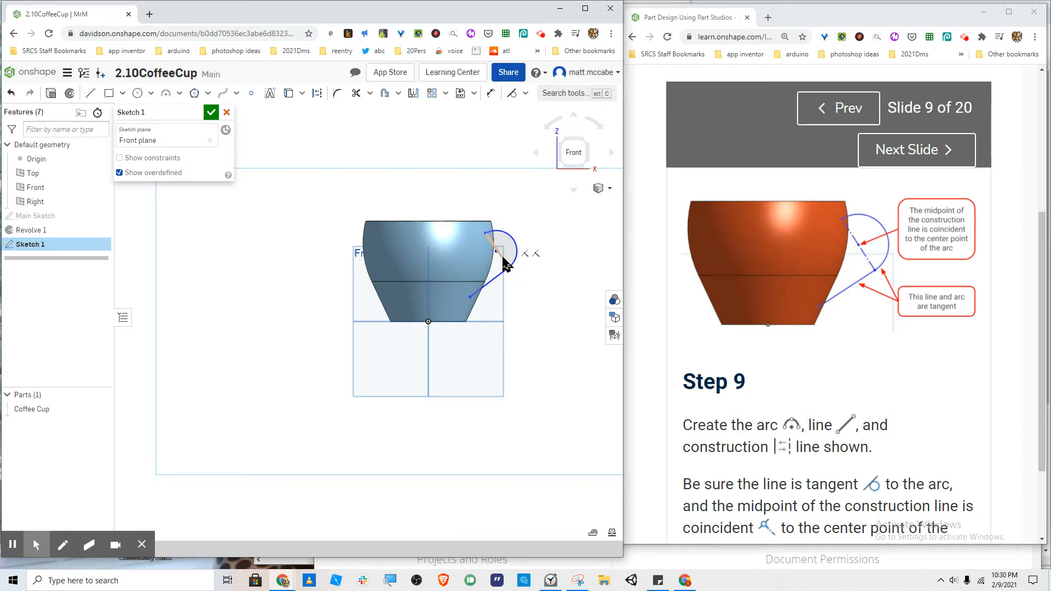
{"action": "right_click", "coordinate": [503, 258]}
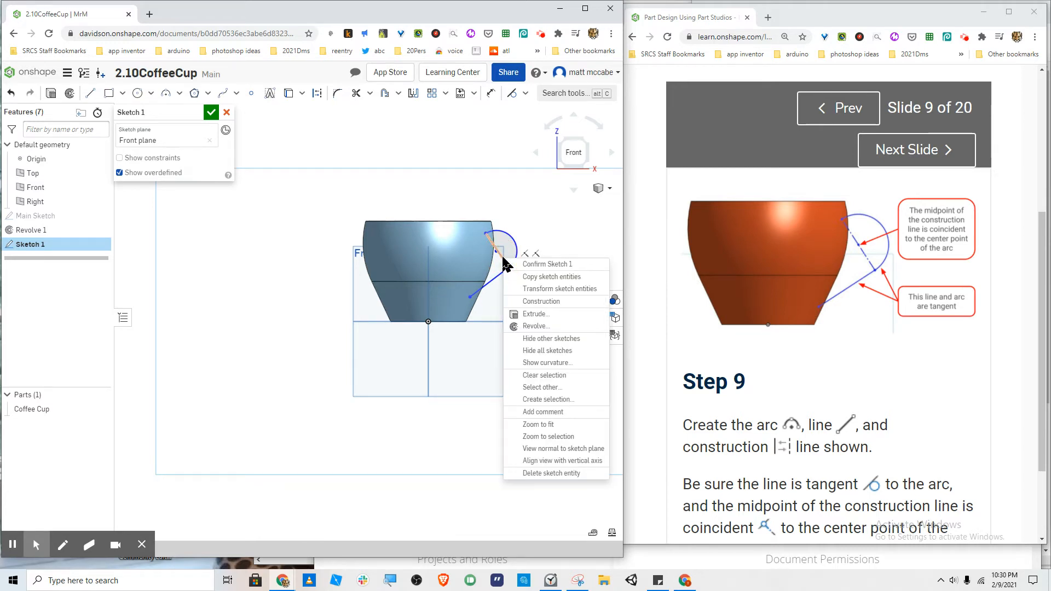
{"action": "left_click", "coordinate": [528, 301]}
{"action": "scroll", "coordinate": [524, 282], "scroll_direction": "up", "scroll_amount": 1}
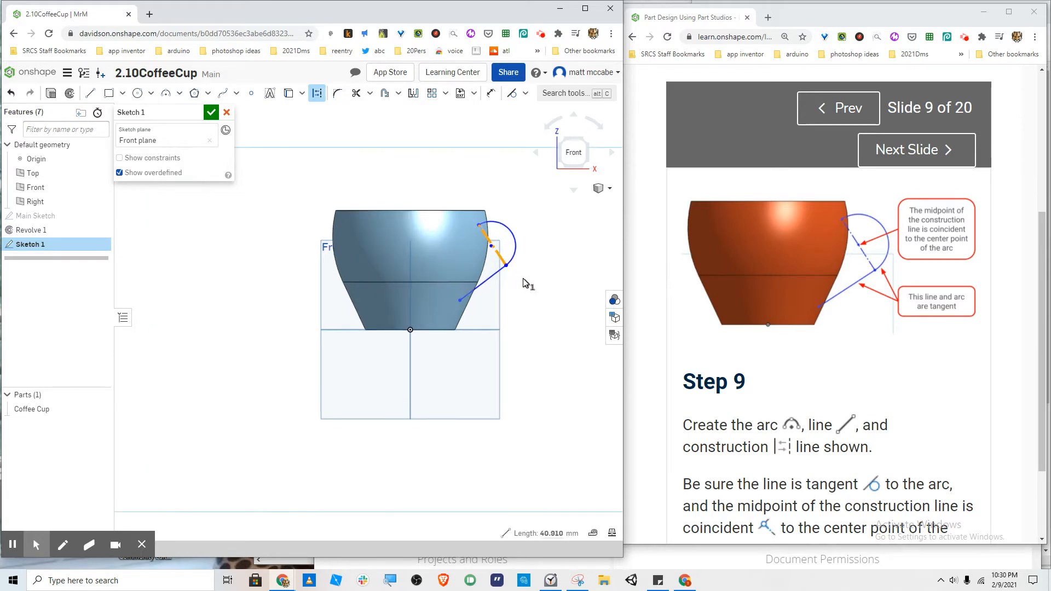
Step: Apply a Tangent constraint between the handle's arc and its slanted line
{"action": "scroll", "coordinate": [524, 282], "scroll_direction": "up", "scroll_amount": 3}
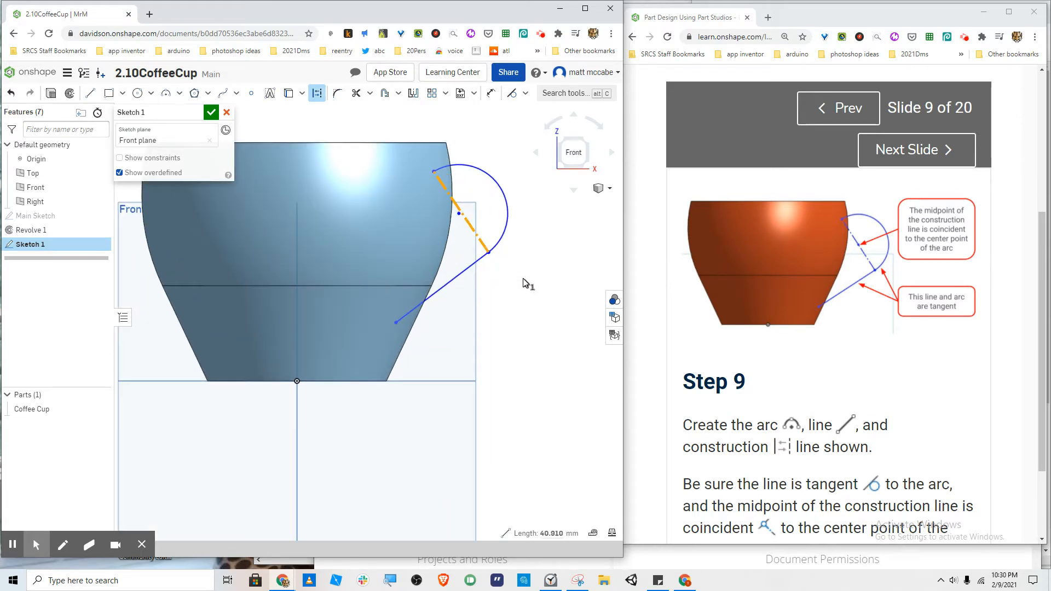
{"action": "scroll", "coordinate": [821, 464], "scroll_direction": "down", "scroll_amount": 2}
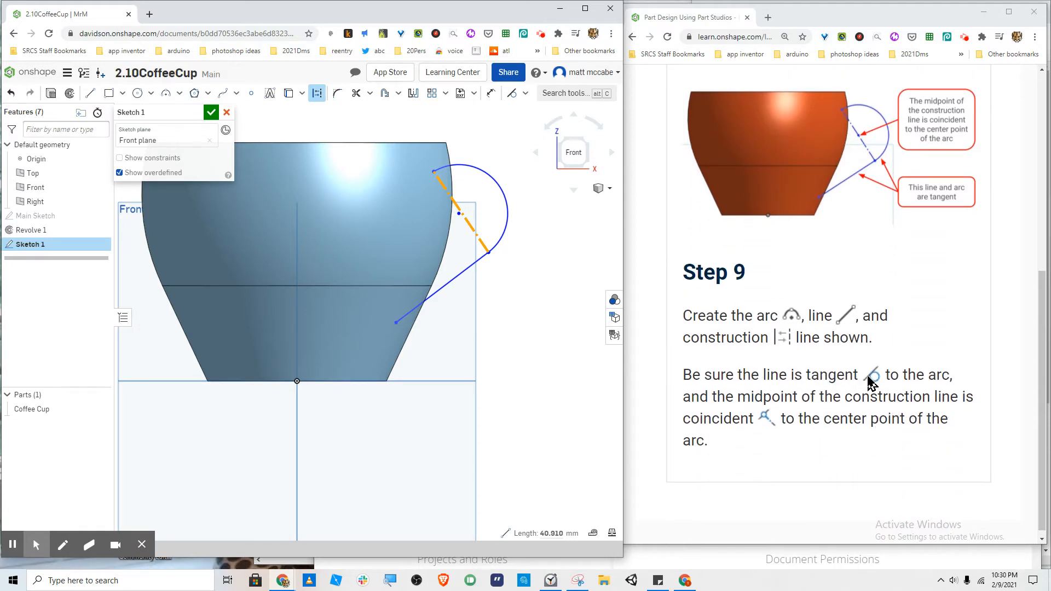
{"action": "left_click", "coordinate": [569, 96]}
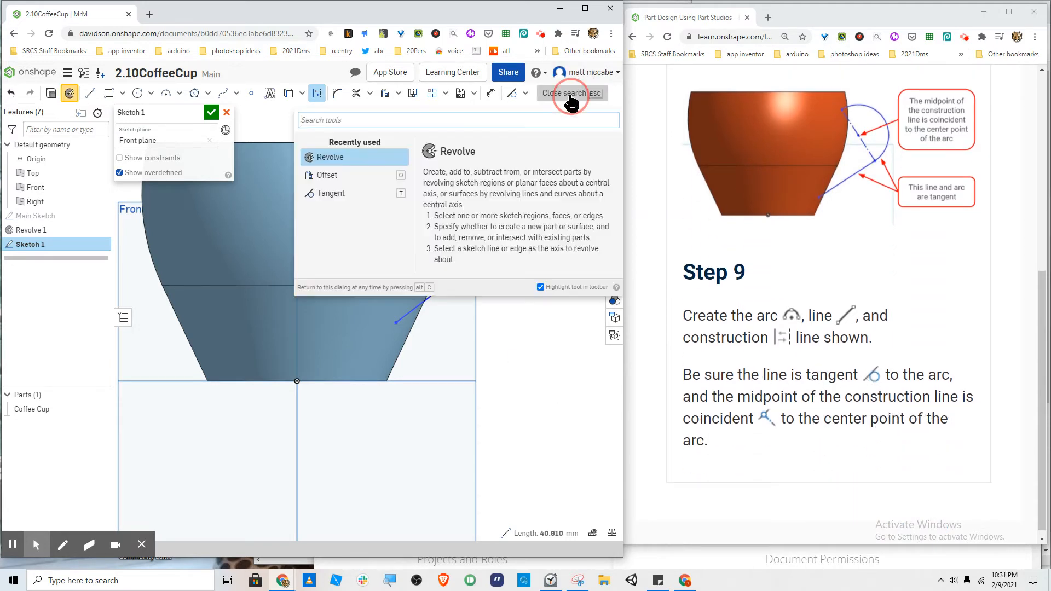
{"action": "type", "text": "ta"}
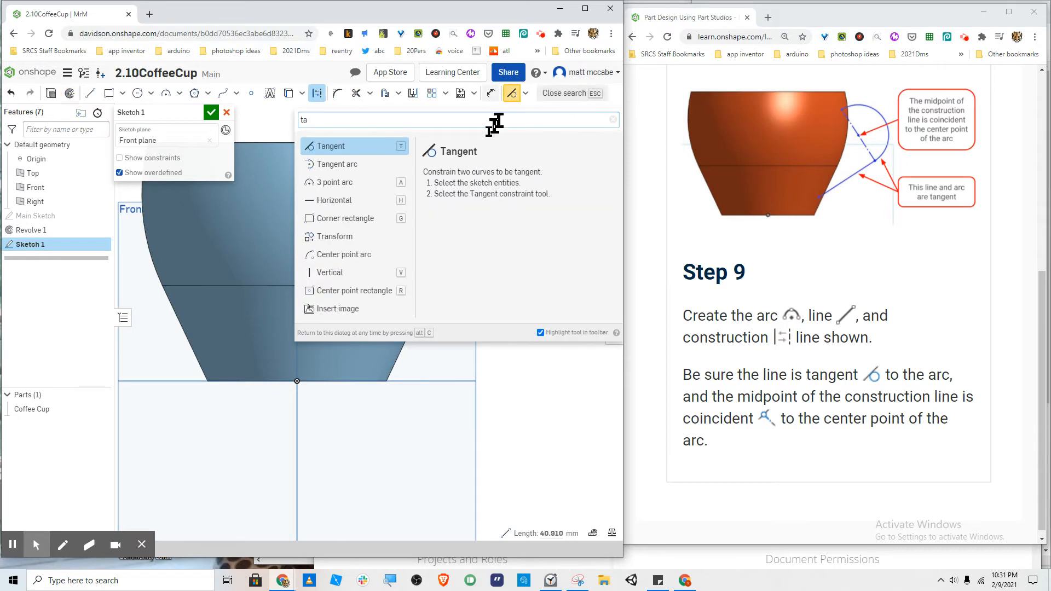
{"action": "left_click", "coordinate": [332, 146]}
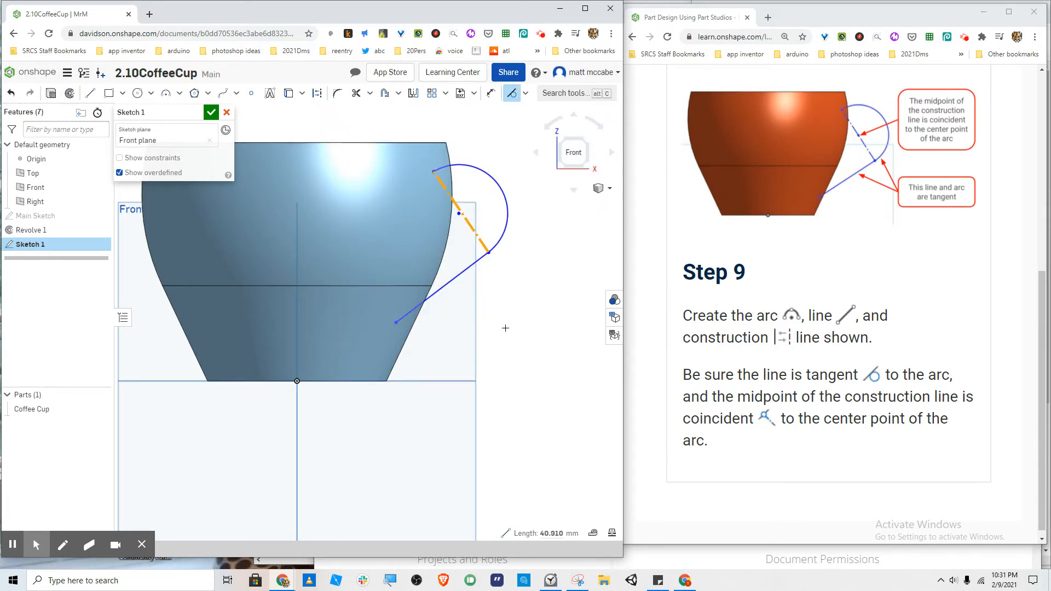
{"action": "left_click", "coordinate": [502, 238]}
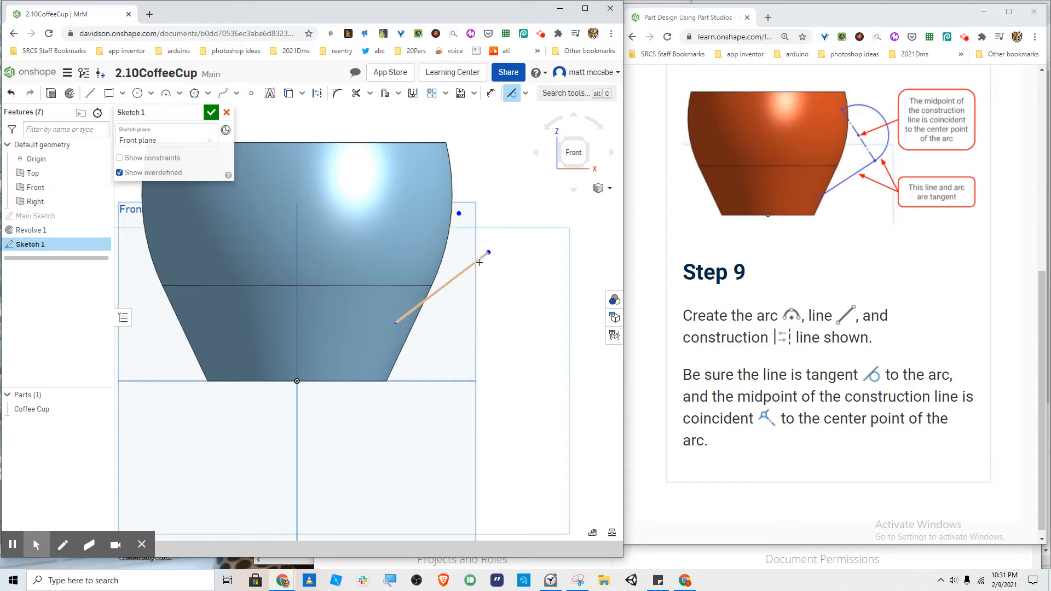
{"action": "left_click", "coordinate": [479, 262]}
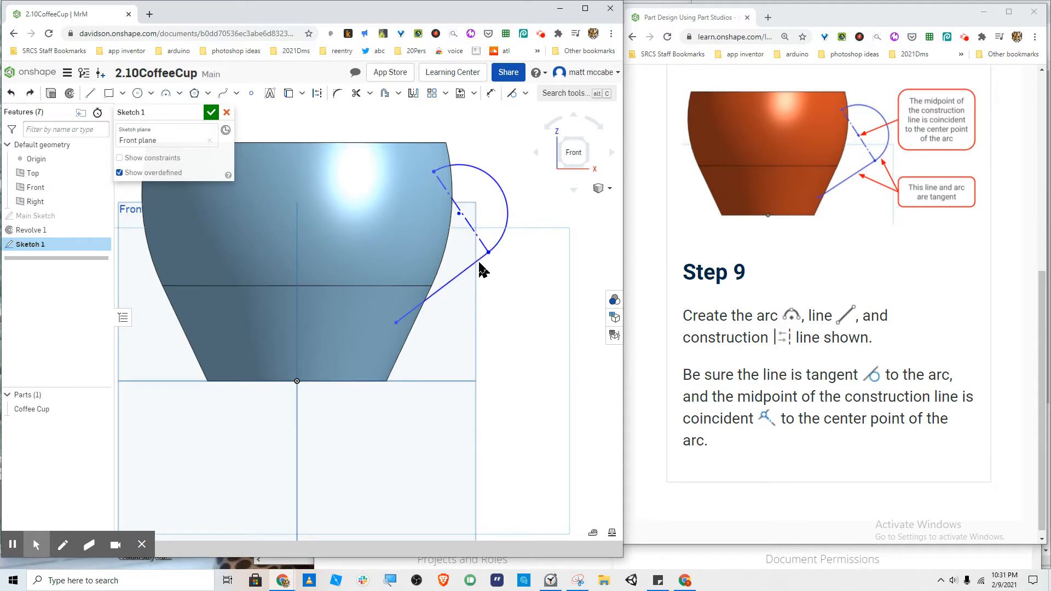
{"action": "left_click", "coordinate": [566, 94]}
{"action": "left_click", "coordinate": [331, 157]}
{"action": "left_click", "coordinate": [467, 269]}
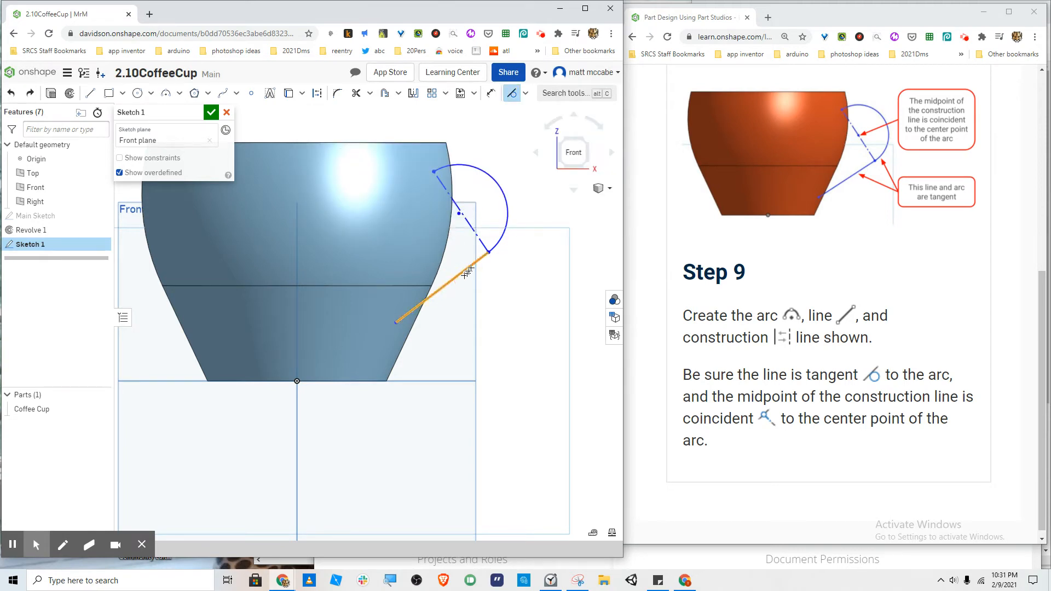
{"action": "left_click", "coordinate": [507, 231]}
Step: Apply a Coincident constraint between the handle arc's center point and the midpoint of the construction line
{"action": "left_click", "coordinate": [574, 95]}
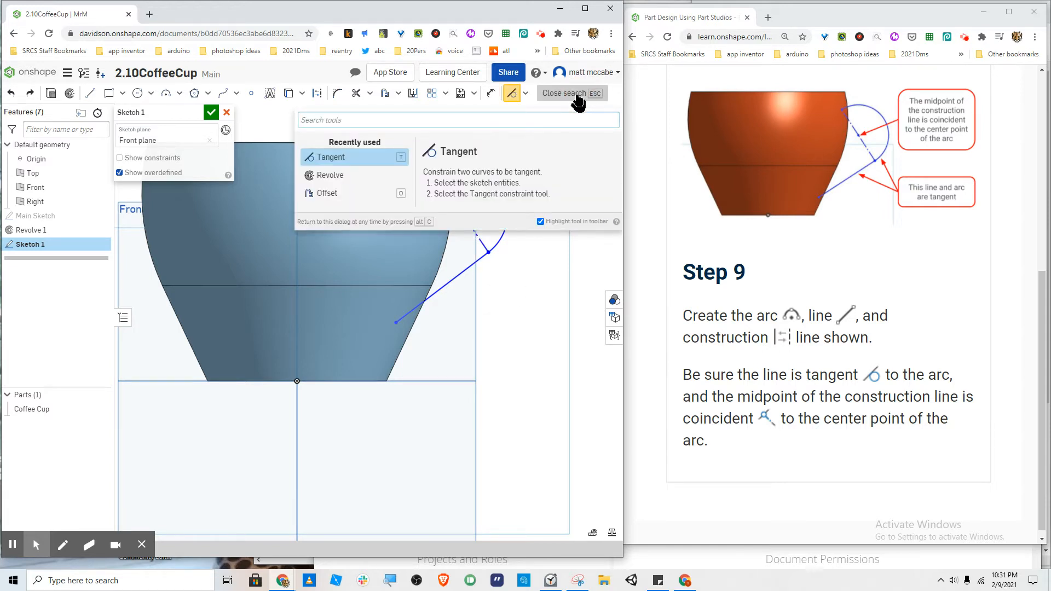
{"action": "type", "text": "coin"}
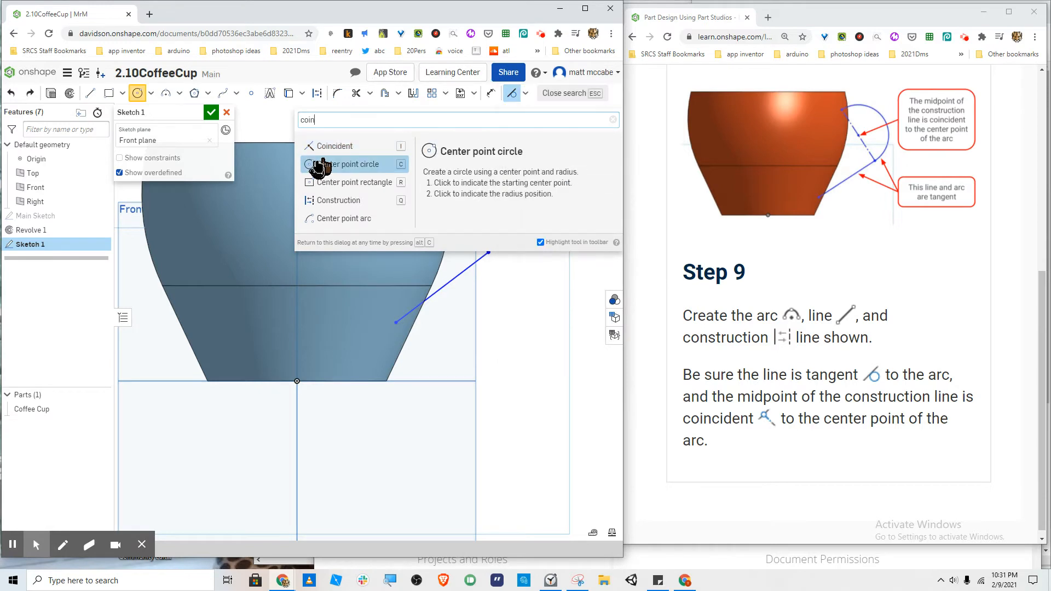
{"action": "left_click", "coordinate": [326, 146]}
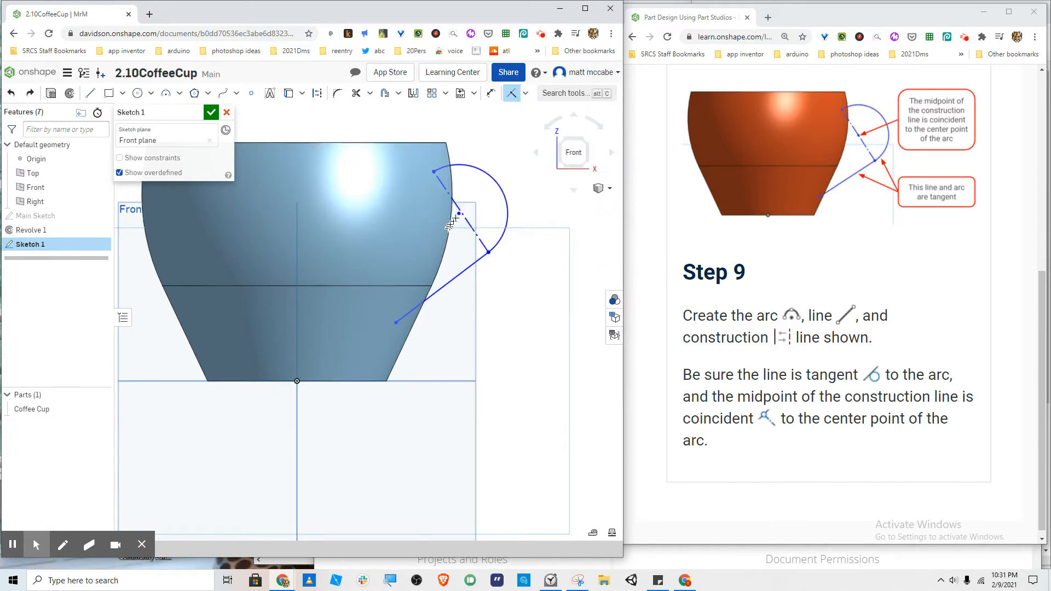
{"action": "scroll", "coordinate": [449, 221], "scroll_direction": "up", "scroll_amount": 5}
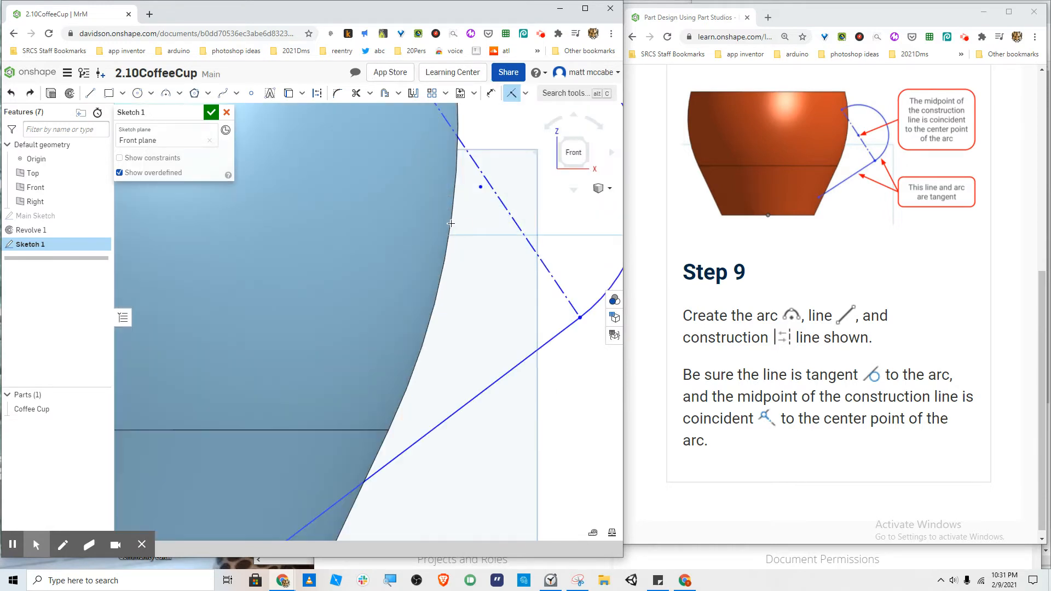
{"action": "left_click", "coordinate": [480, 187]}
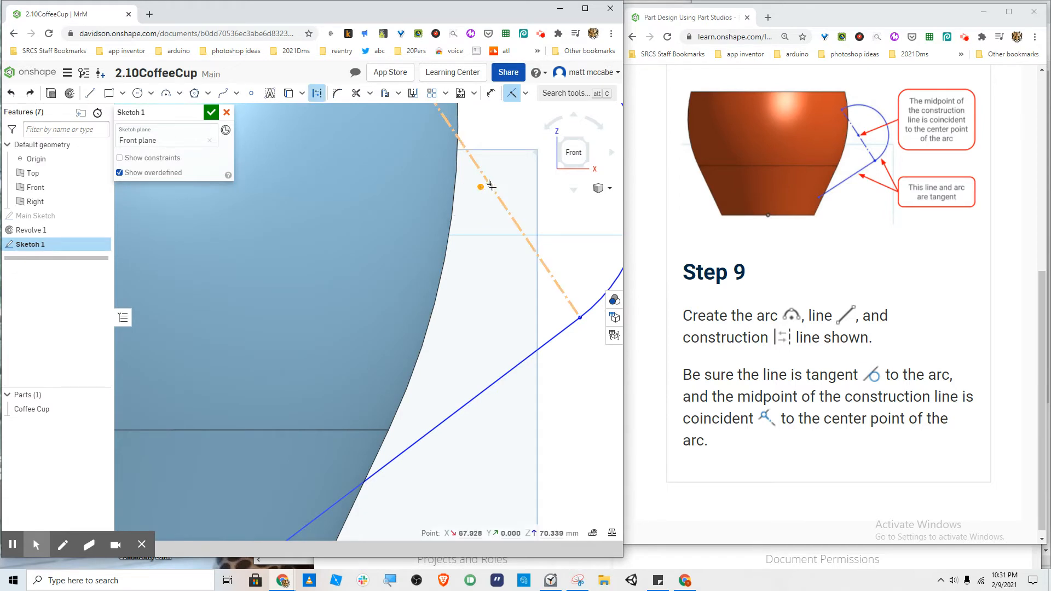
{"action": "scroll", "coordinate": [495, 191], "scroll_direction": "down", "scroll_amount": 5}
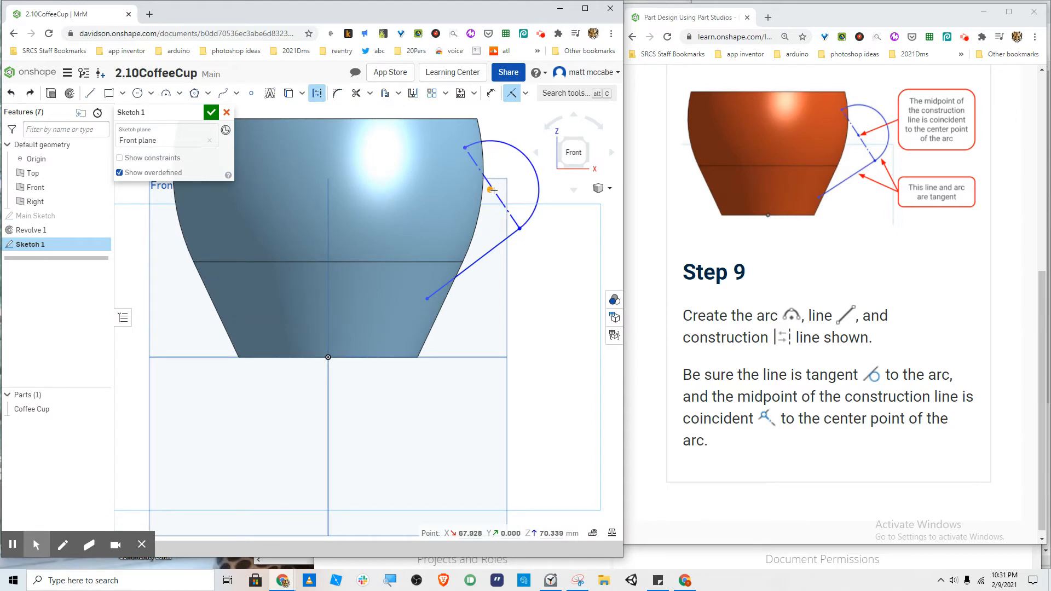
{"action": "scroll", "coordinate": [494, 190], "scroll_direction": "up", "scroll_amount": 4}
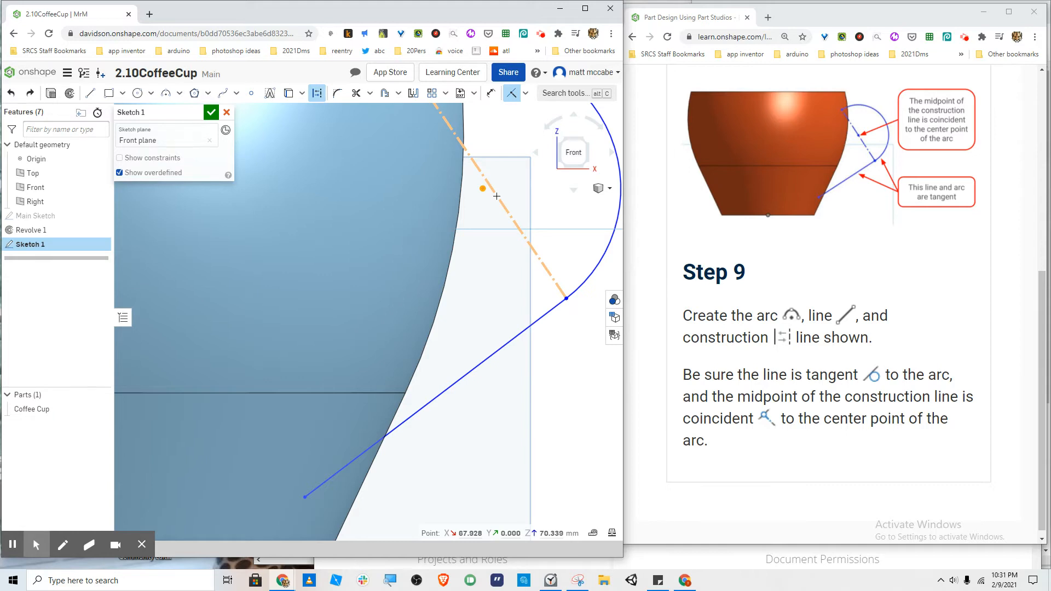
{"action": "scroll", "coordinate": [496, 196], "scroll_direction": "down", "scroll_amount": 4}
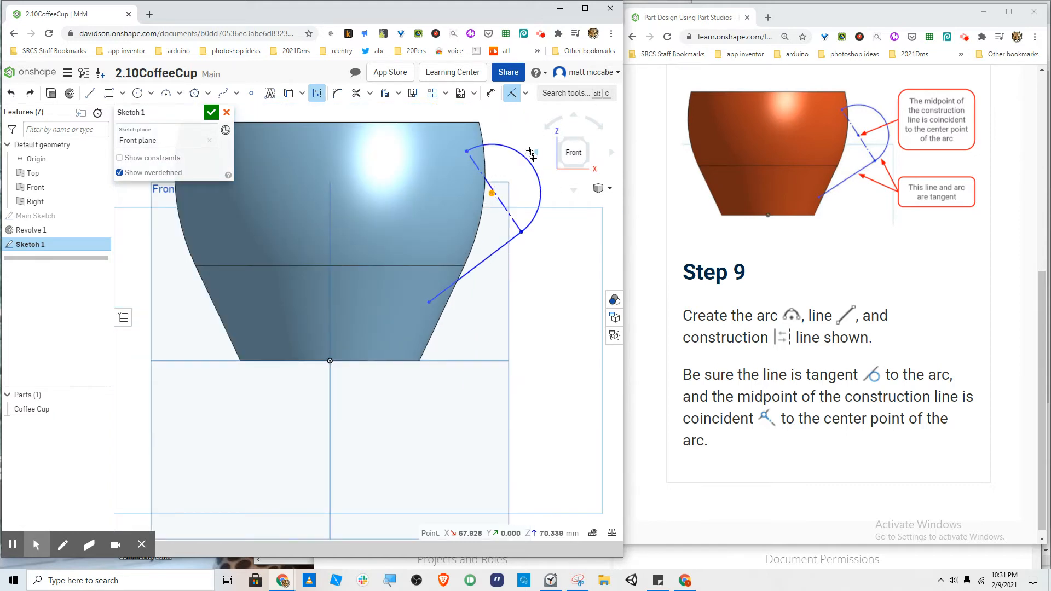
{"action": "scroll", "coordinate": [496, 189], "scroll_direction": "up", "scroll_amount": 5}
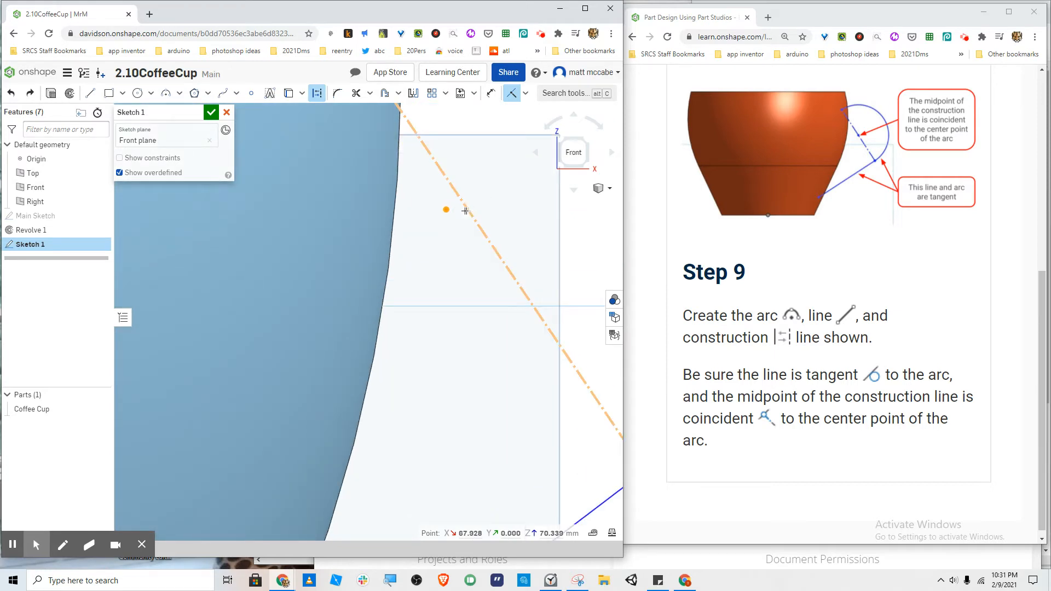
{"action": "left_click", "coordinate": [469, 211]}
{"action": "scroll", "coordinate": [469, 210], "scroll_direction": "down", "scroll_amount": 5}
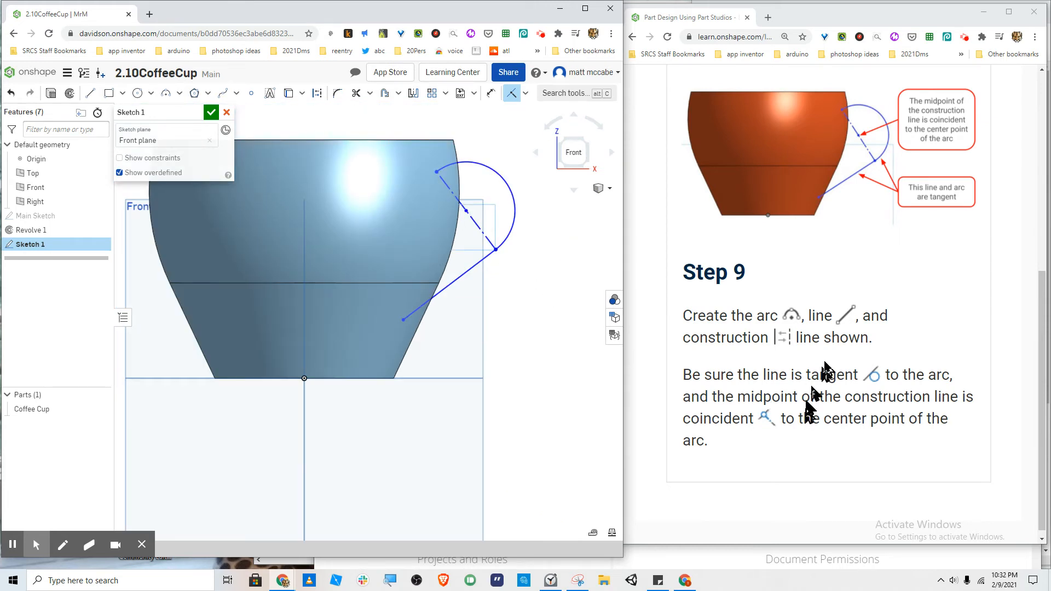
Step: Review the tutorial's Step 9, advance to slide 10 and read the Step 10 instructions
{"action": "scroll", "coordinate": [825, 372], "scroll_direction": "up", "scroll_amount": 2}
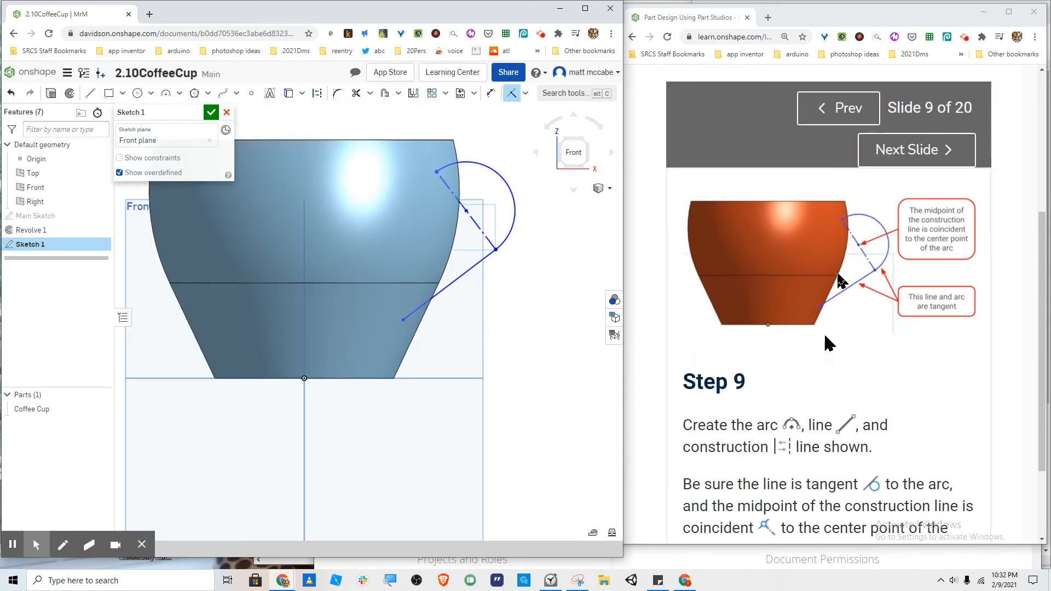
{"action": "scroll", "coordinate": [881, 285], "scroll_direction": "down", "scroll_amount": 2}
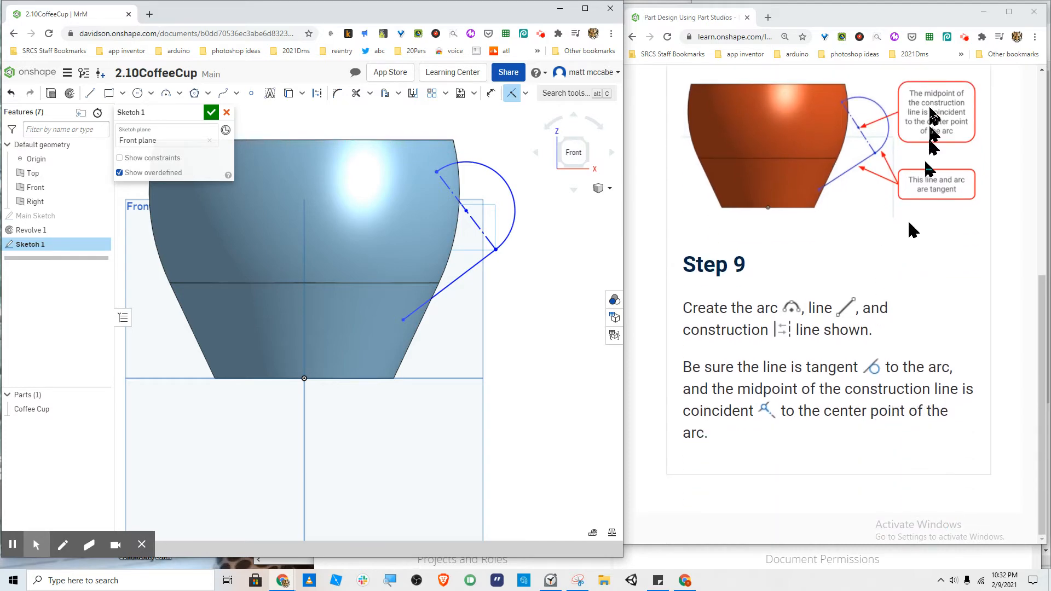
{"action": "scroll", "coordinate": [930, 191], "scroll_direction": "up", "scroll_amount": 4}
{"action": "left_click", "coordinate": [913, 256]}
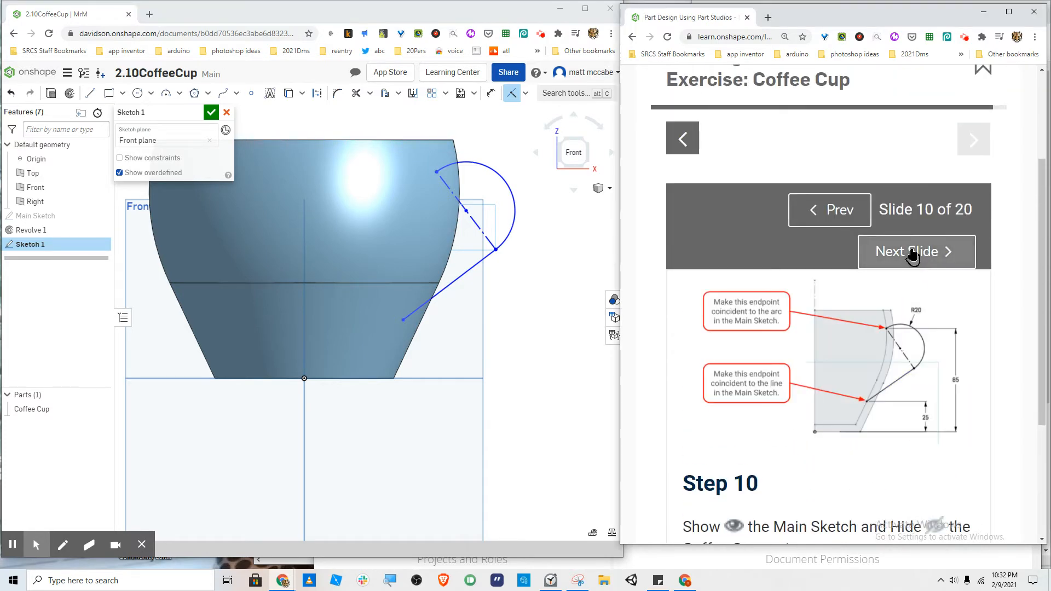
{"action": "scroll", "coordinate": [764, 407], "scroll_direction": "down", "scroll_amount": 3}
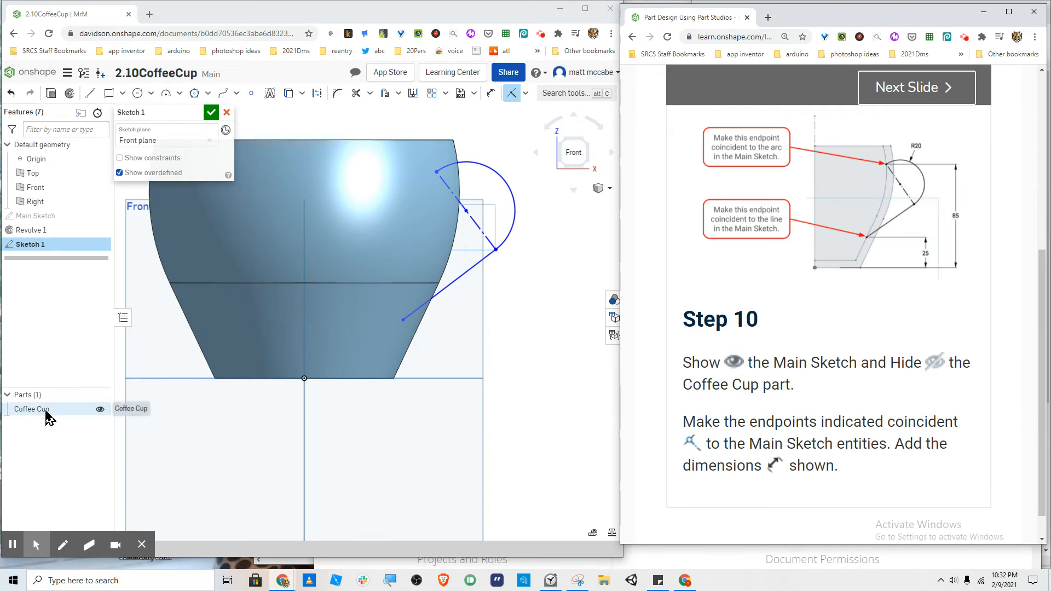
Step: Hide the Coffee Cup part and show the Main Sketch
{"action": "left_click", "coordinate": [100, 412]}
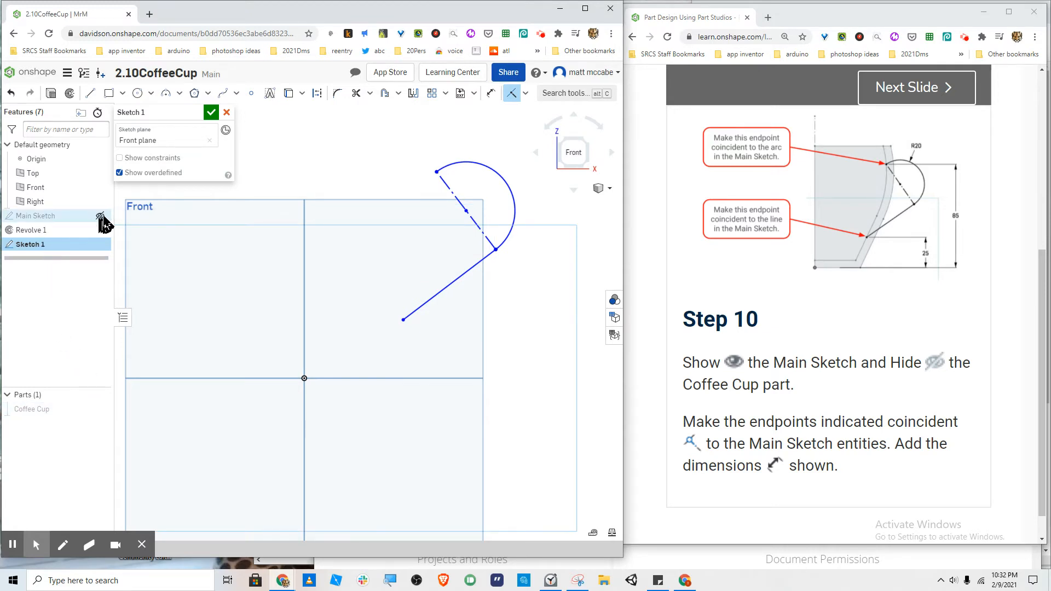
{"action": "left_click", "coordinate": [100, 217]}
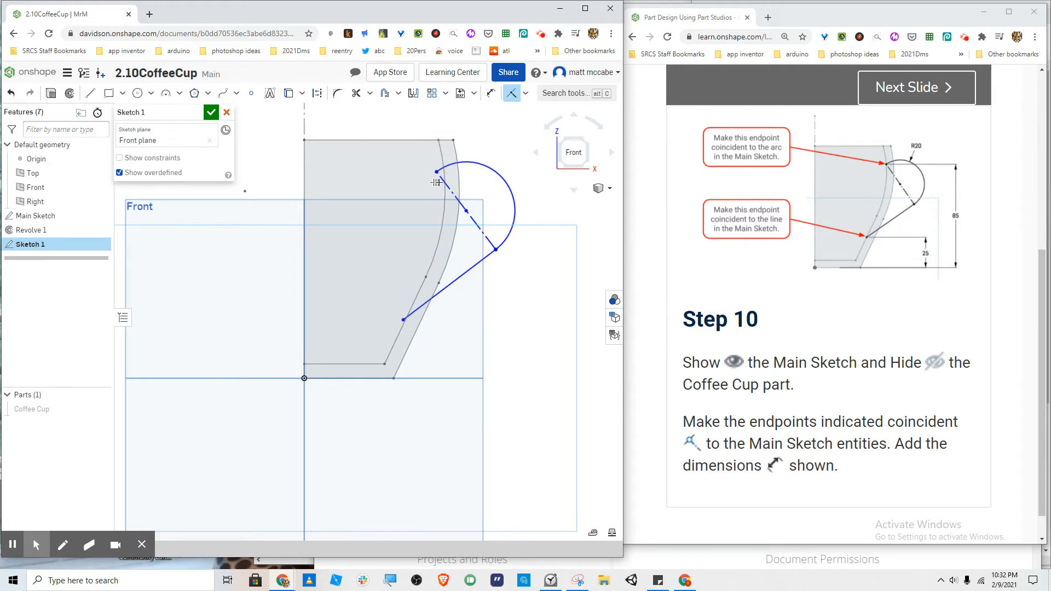
Step: Try to make the handle arc's upper endpoint coincident with the inner arc of the Main Sketch
{"action": "left_click", "coordinate": [568, 95]}
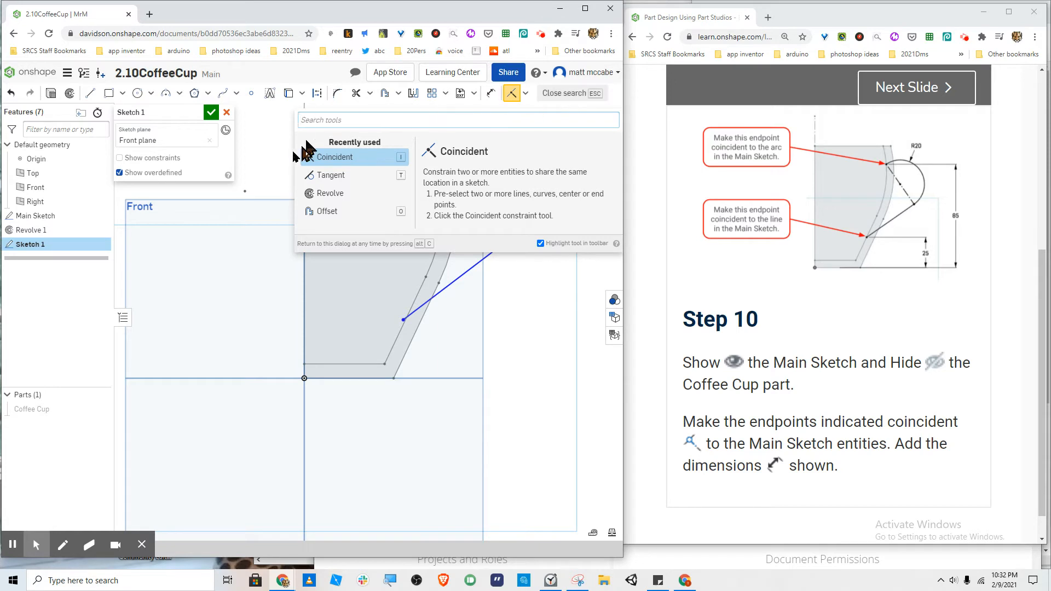
{"action": "left_click", "coordinate": [323, 158]}
{"action": "scroll", "coordinate": [416, 180], "scroll_direction": "up", "scroll_amount": 3}
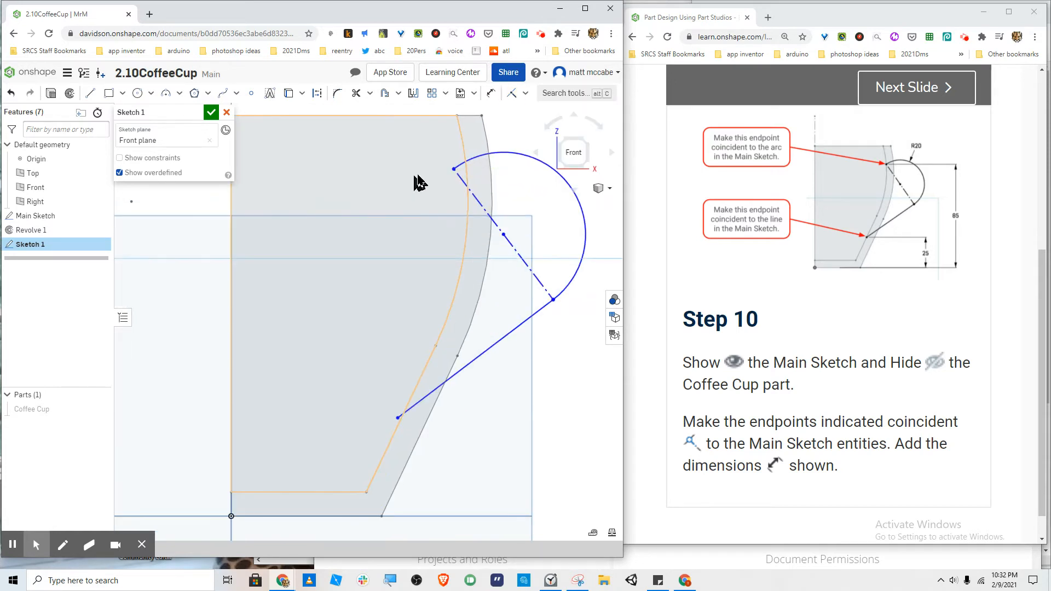
{"action": "left_click", "coordinate": [454, 170]}
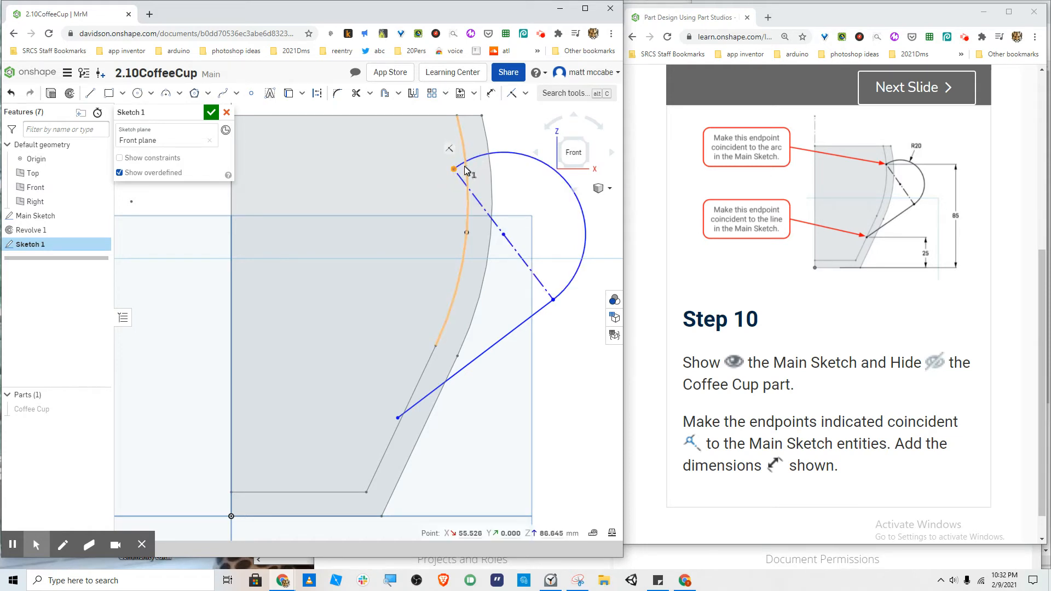
{"action": "left_click", "coordinate": [468, 171]}
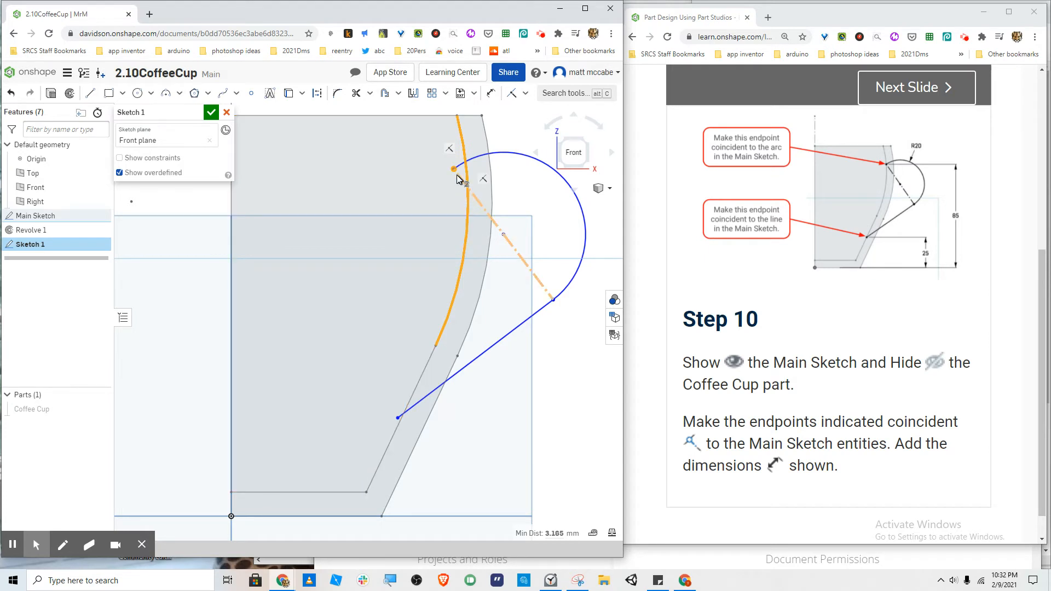
{"action": "key", "text": "y"}
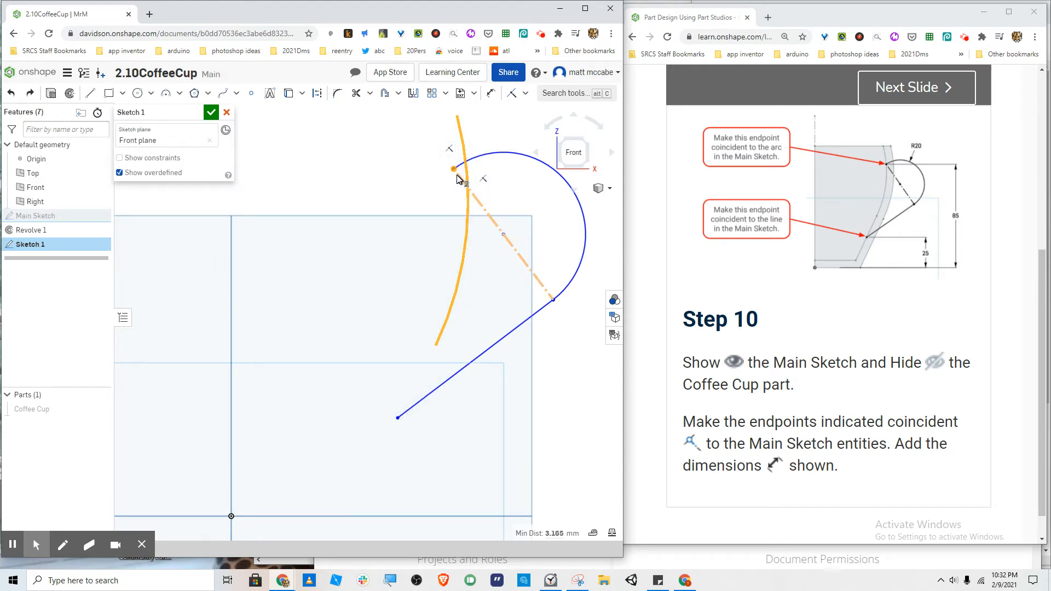
{"action": "key", "text": "y"}
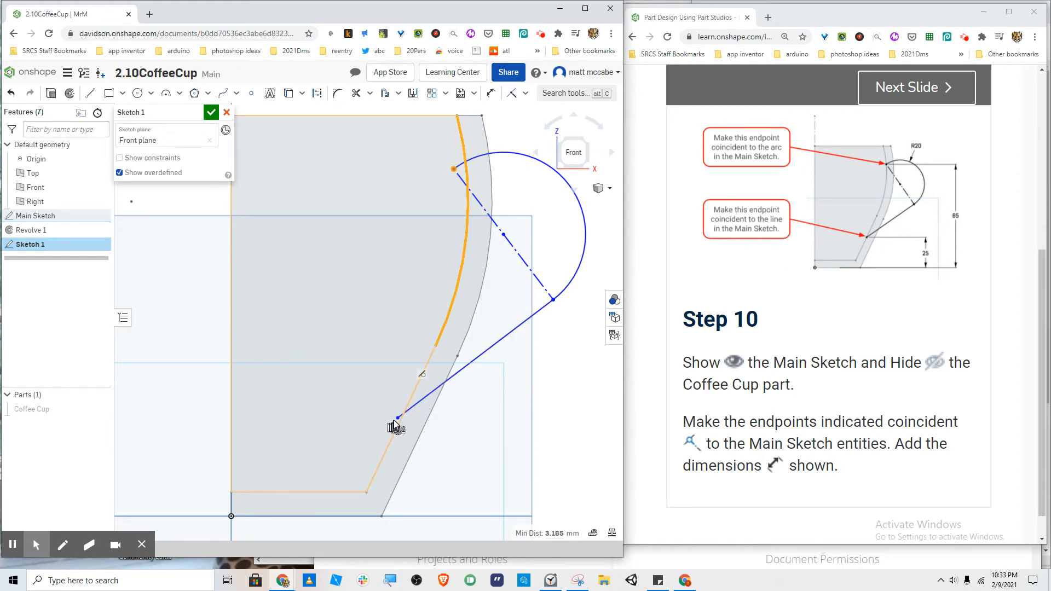
Step: Move the slanted handle line's lower endpoint onto the inner slanted wall line of the Main Sketch
{"action": "scroll", "coordinate": [398, 422], "scroll_direction": "up", "scroll_amount": 5}
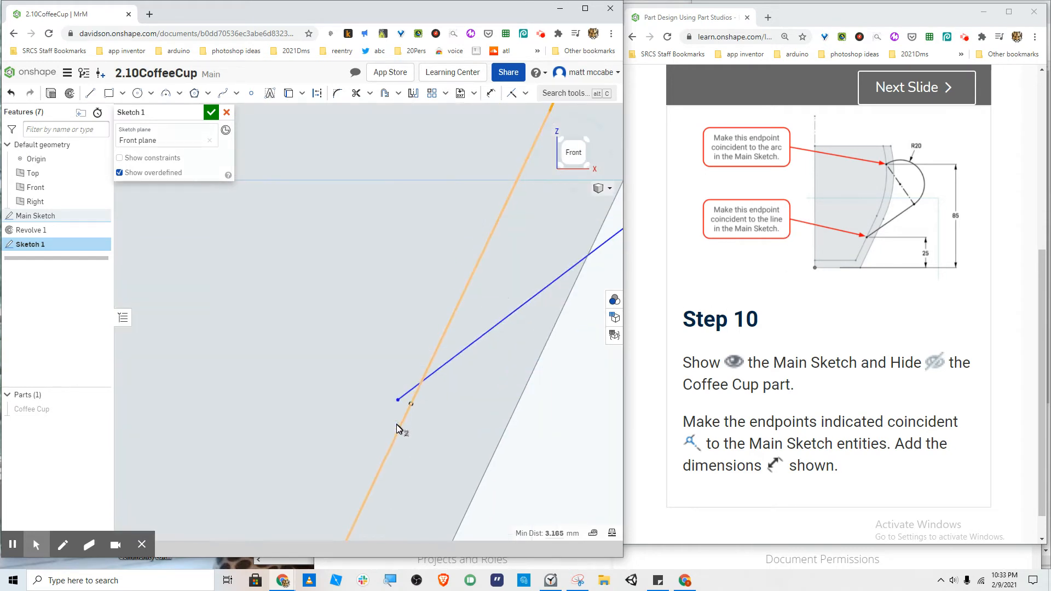
{"action": "left_click", "coordinate": [398, 401]}
{"action": "left_click_drag", "start_coordinate": [397, 401], "coordinate": [410, 406]}
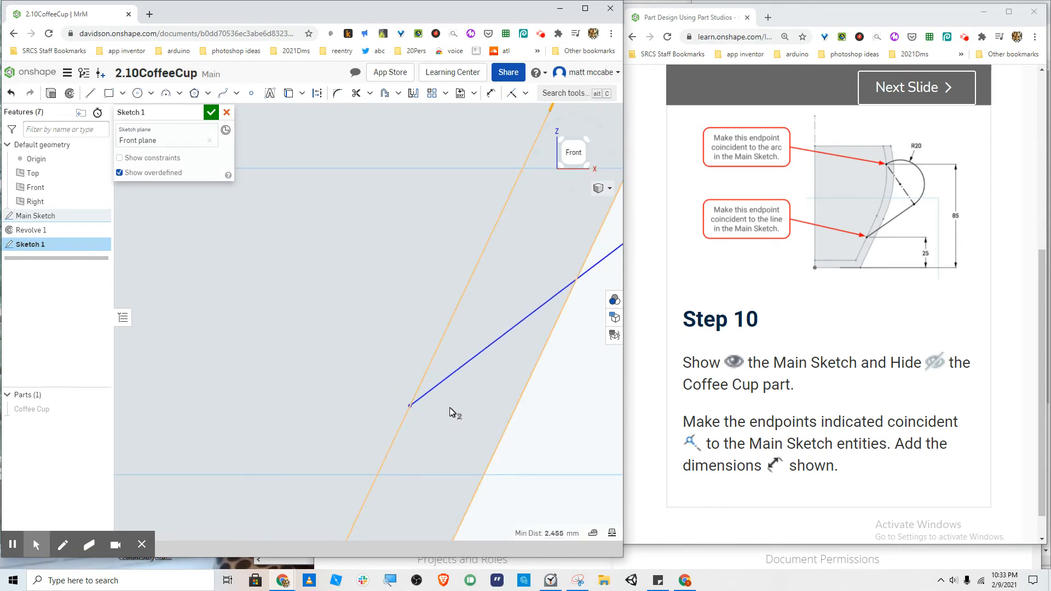
{"action": "scroll", "coordinate": [451, 415], "scroll_direction": "down", "scroll_amount": 5}
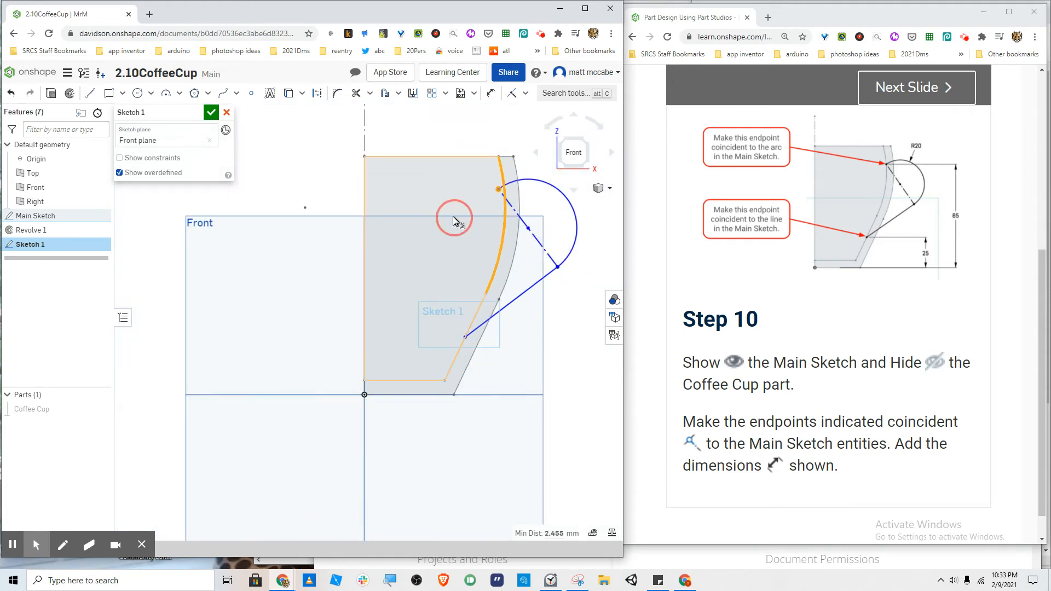
Step: Move the handle arc's upper endpoint onto the inner wall arc of the Main Sketch
{"action": "middle_click_drag", "start_coordinate": [457, 216], "coordinate": [418, 347]}
{"action": "scroll", "coordinate": [425, 349], "scroll_direction": "up", "scroll_amount": 5}
{"action": "middle_click_drag", "start_coordinate": [498, 290], "coordinate": [314, 332]}
{"action": "left_click_drag", "start_coordinate": [393, 290], "coordinate": [416, 276]}
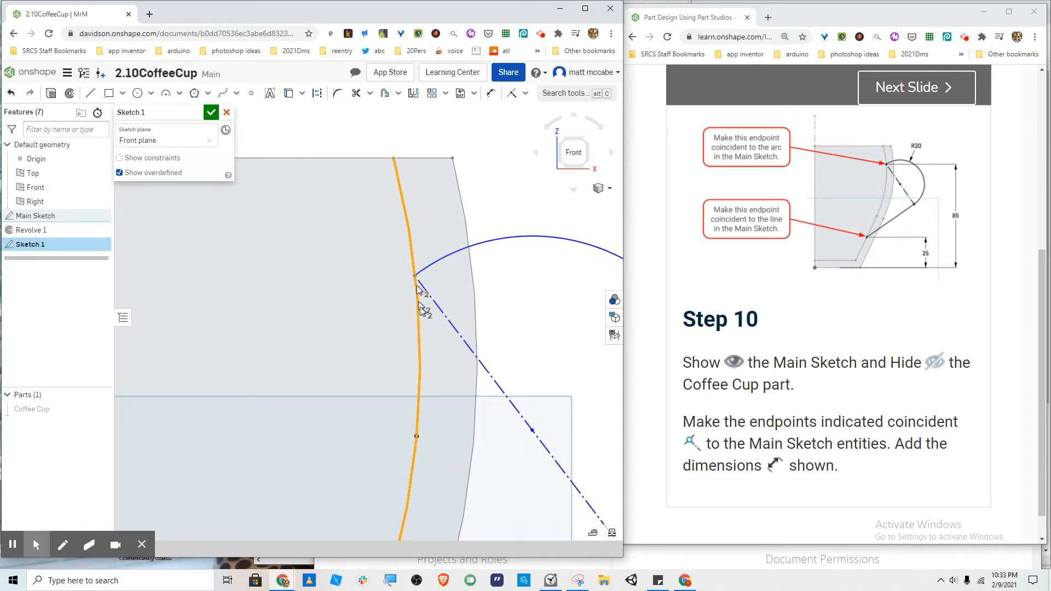
{"action": "scroll", "coordinate": [449, 369], "scroll_direction": "down", "scroll_amount": 5}
{"action": "scroll", "coordinate": [450, 374], "scroll_direction": "down", "scroll_amount": 3}
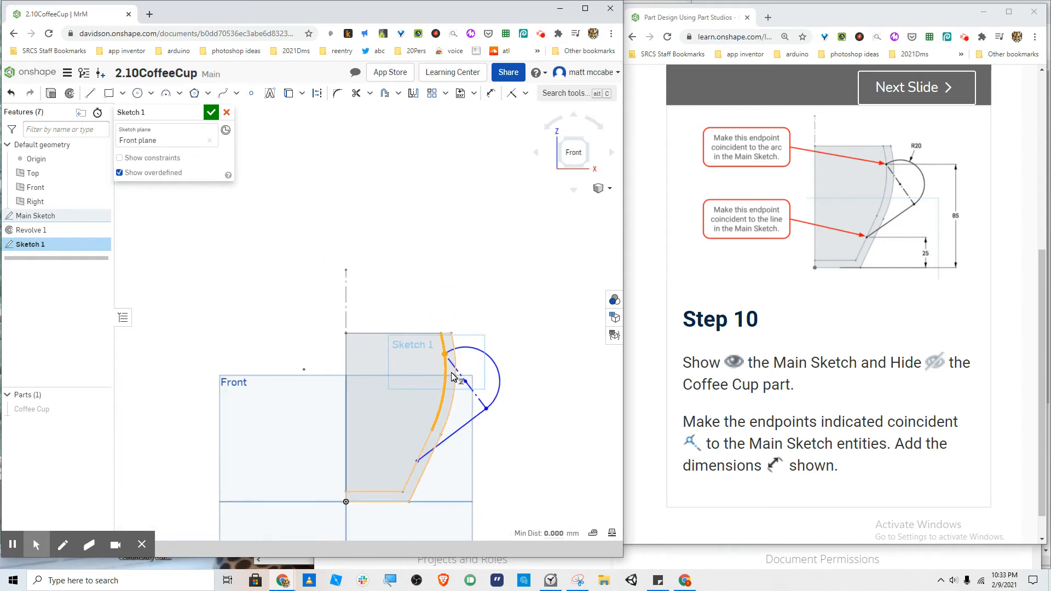
Step: Dimension the handle arc's radius and set it to 20 mm
{"action": "left_click", "coordinate": [481, 266]}
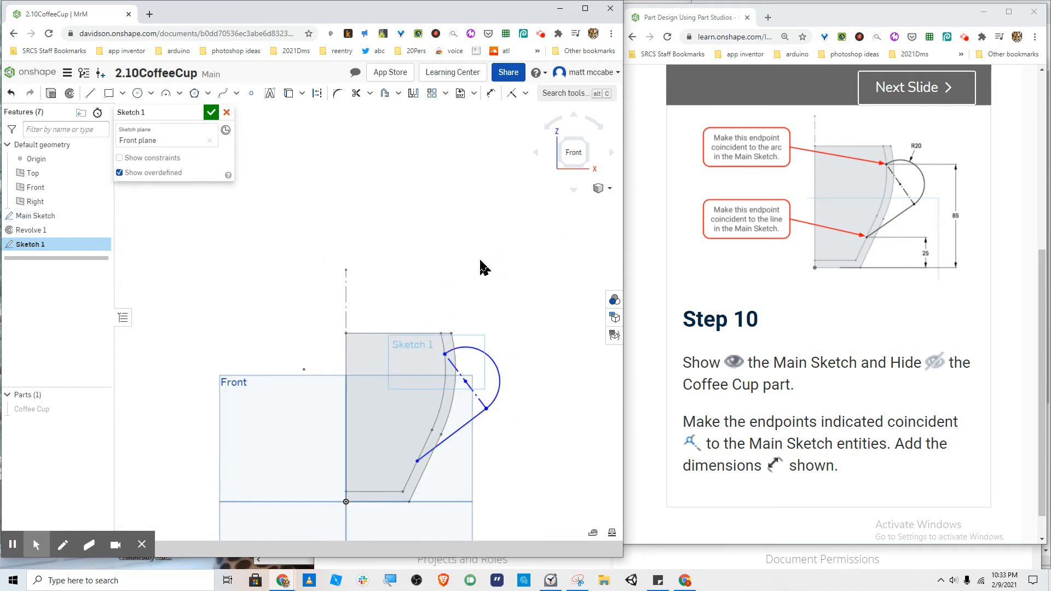
{"action": "key", "text": "d"}
{"action": "left_click", "coordinate": [486, 355]}
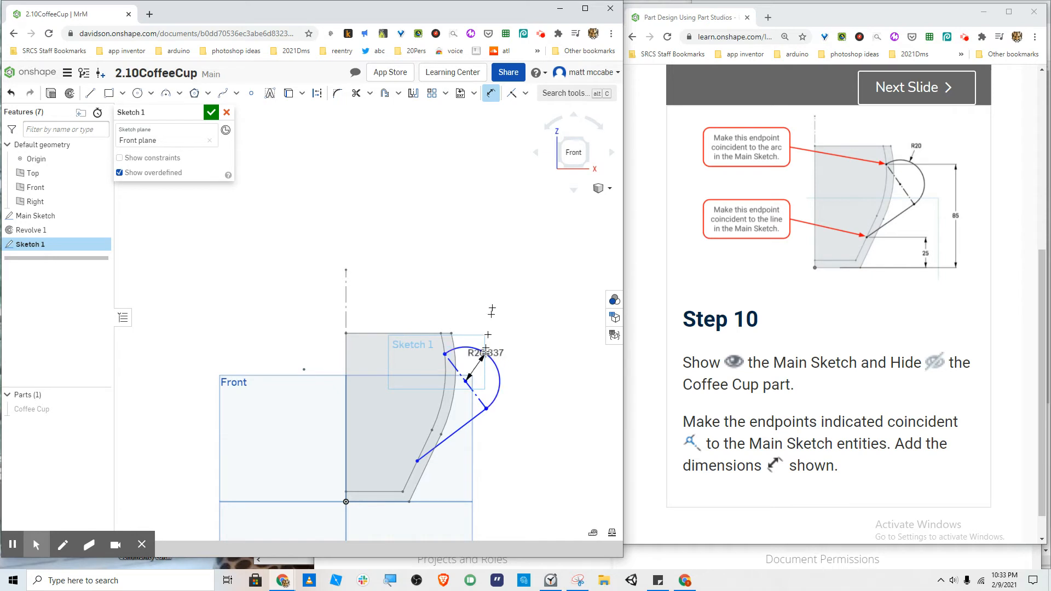
{"action": "left_click", "coordinate": [501, 289]}
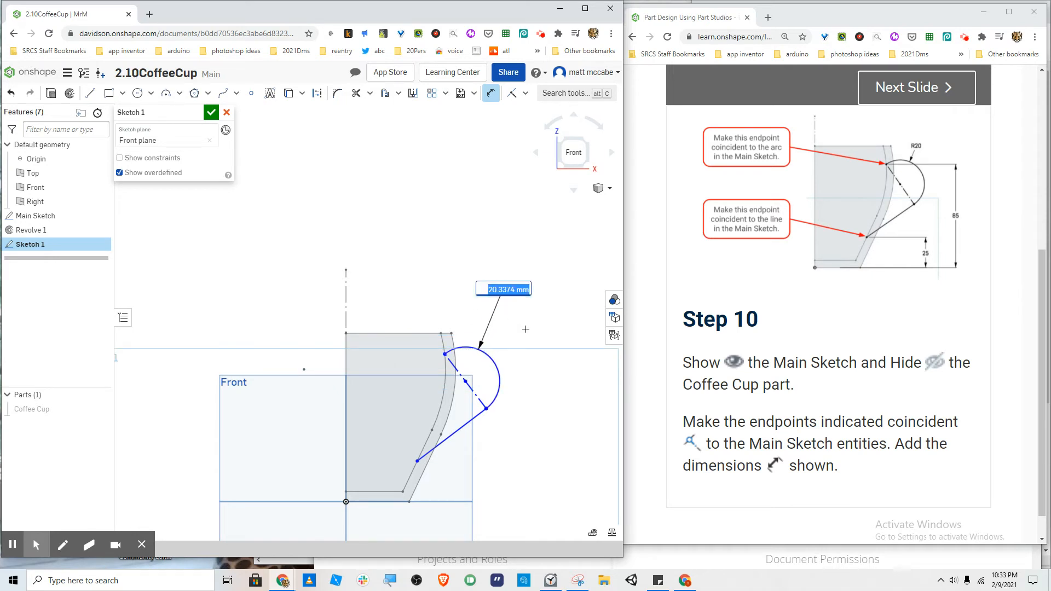
{"action": "type", "text": "20"}
{"action": "key", "text": "Return"}
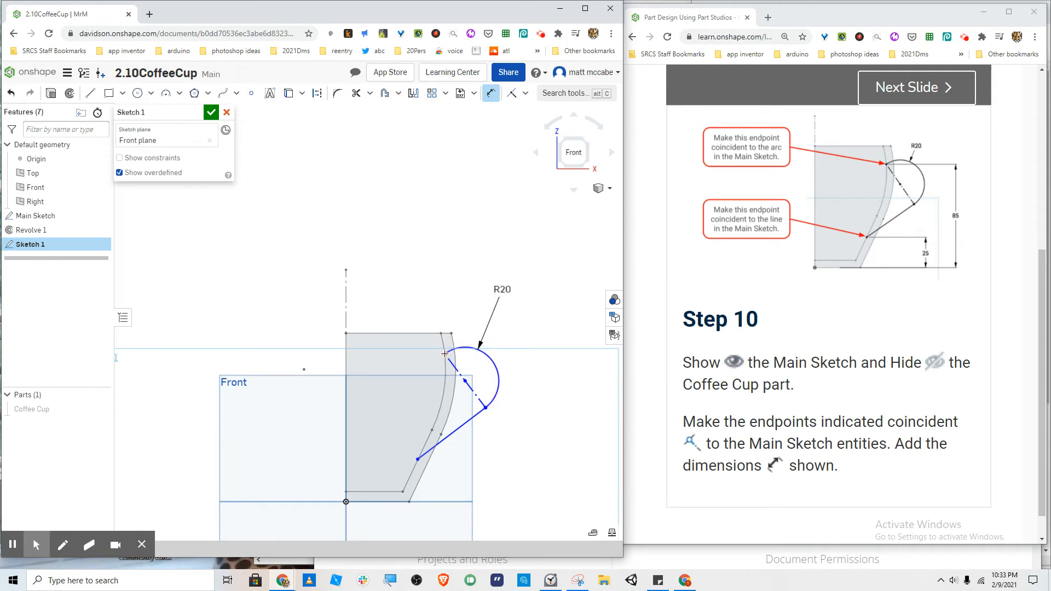
Step: Dimension the vertical distance from the handle arc's upper endpoint to the cup's base and set it to 85 mm
{"action": "left_click", "coordinate": [410, 501]}
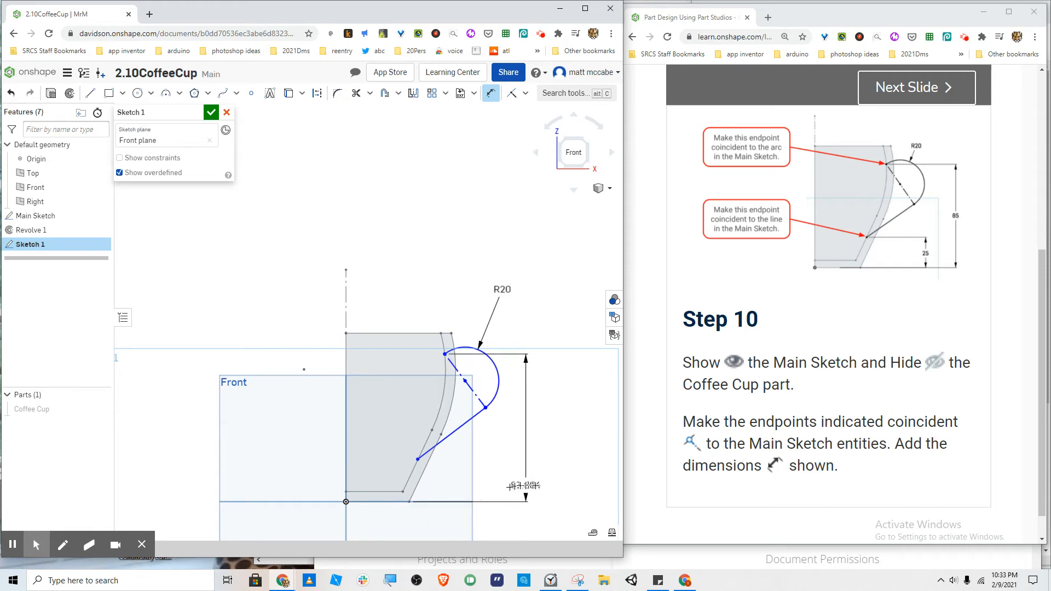
{"action": "left_click", "coordinate": [556, 486]}
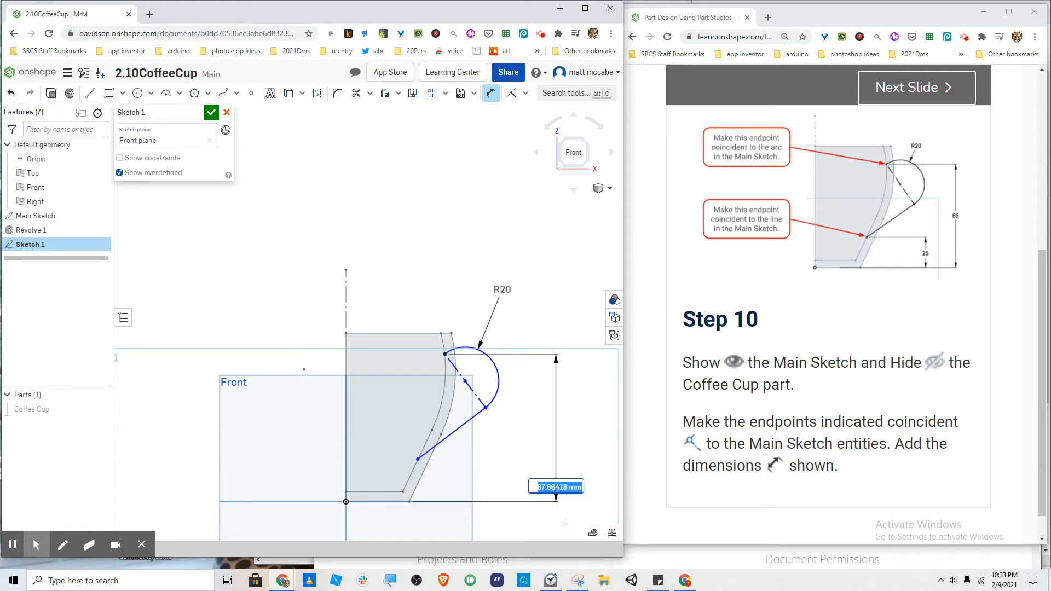
{"action": "type", "text": "85"}
{"action": "key", "text": "Return"}
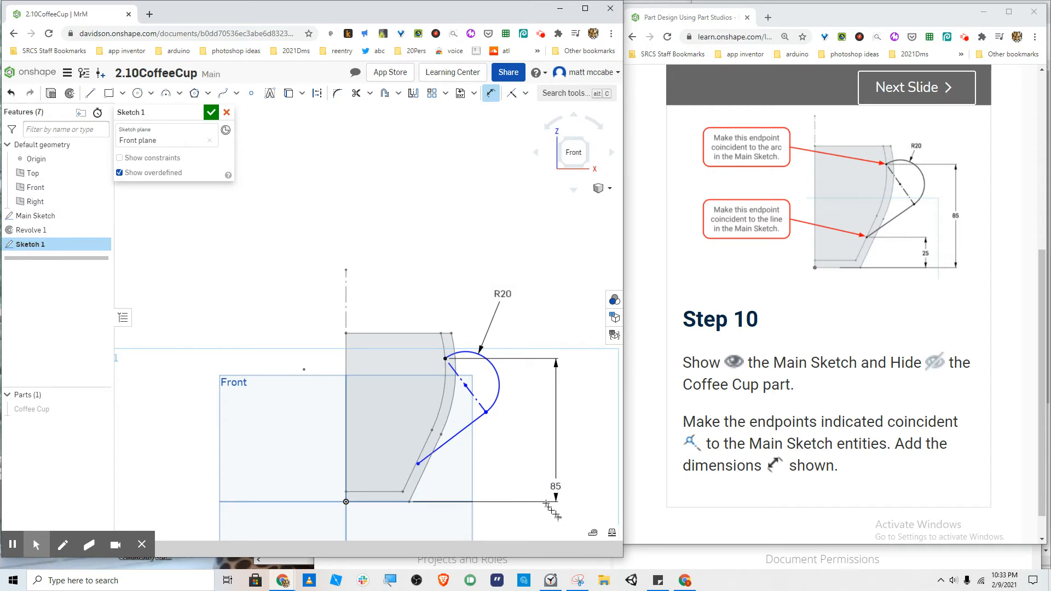
Step: Dimension the height of the slanted handle line's lower endpoint above the cup's base and set it to 25 mm
{"action": "scroll", "coordinate": [486, 474], "scroll_direction": "up", "scroll_amount": 5}
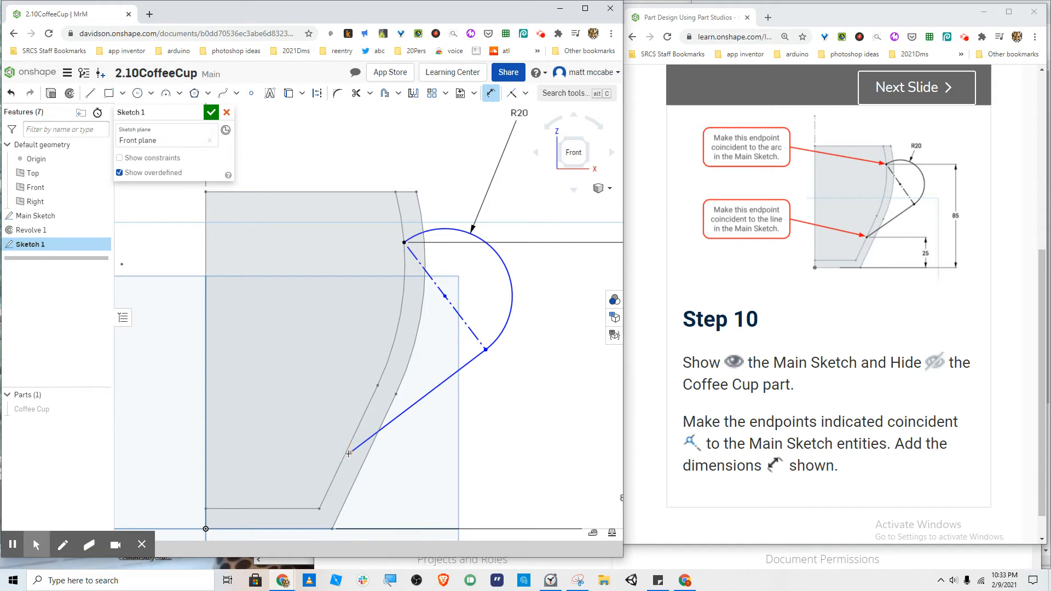
{"action": "left_click", "coordinate": [349, 453]}
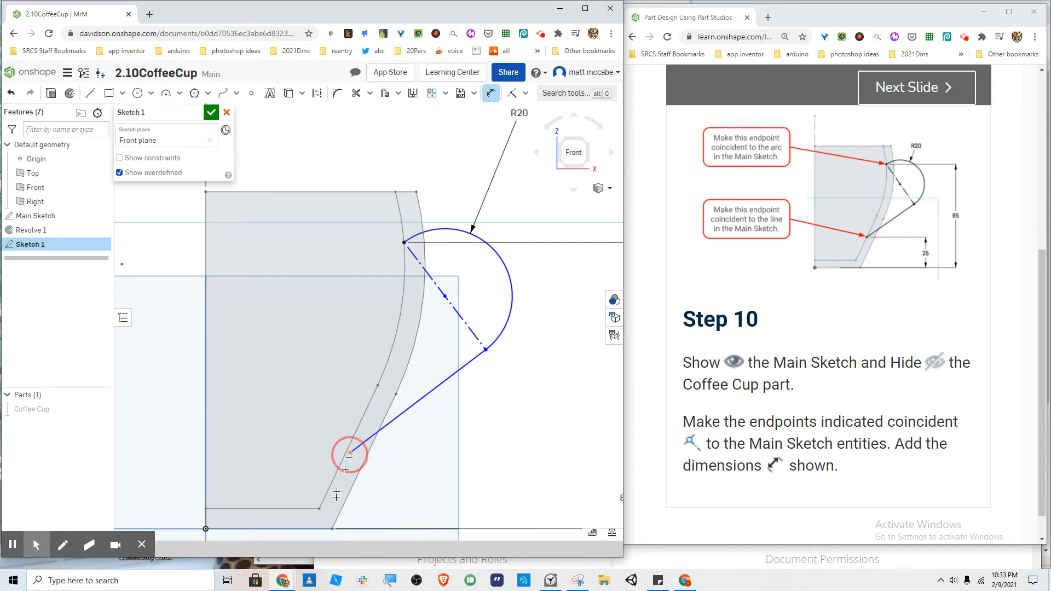
{"action": "left_click", "coordinate": [331, 528]}
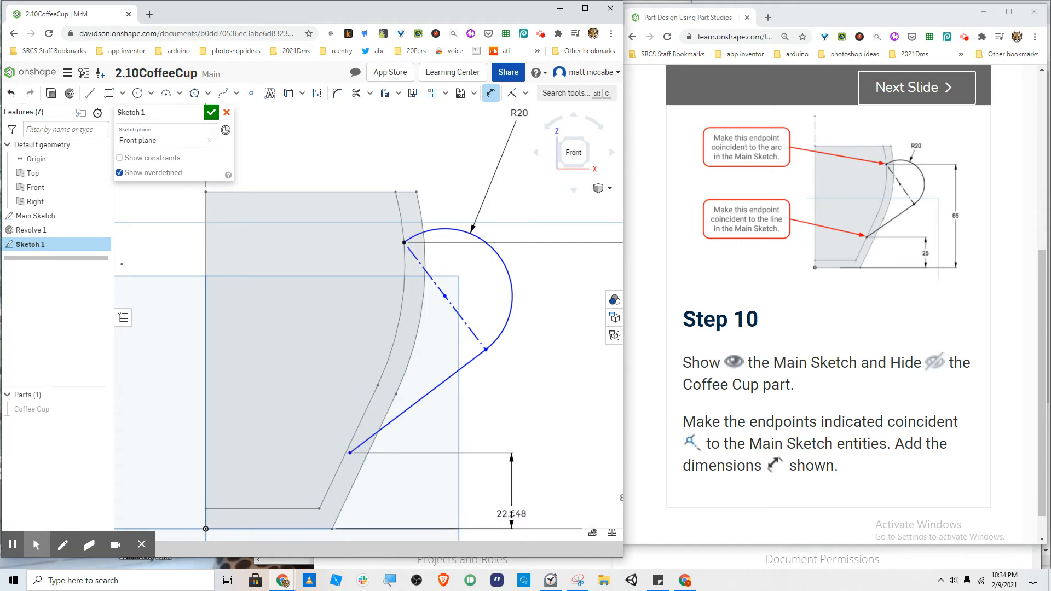
{"action": "left_click", "coordinate": [512, 543]}
{"action": "type", "text": "25"}
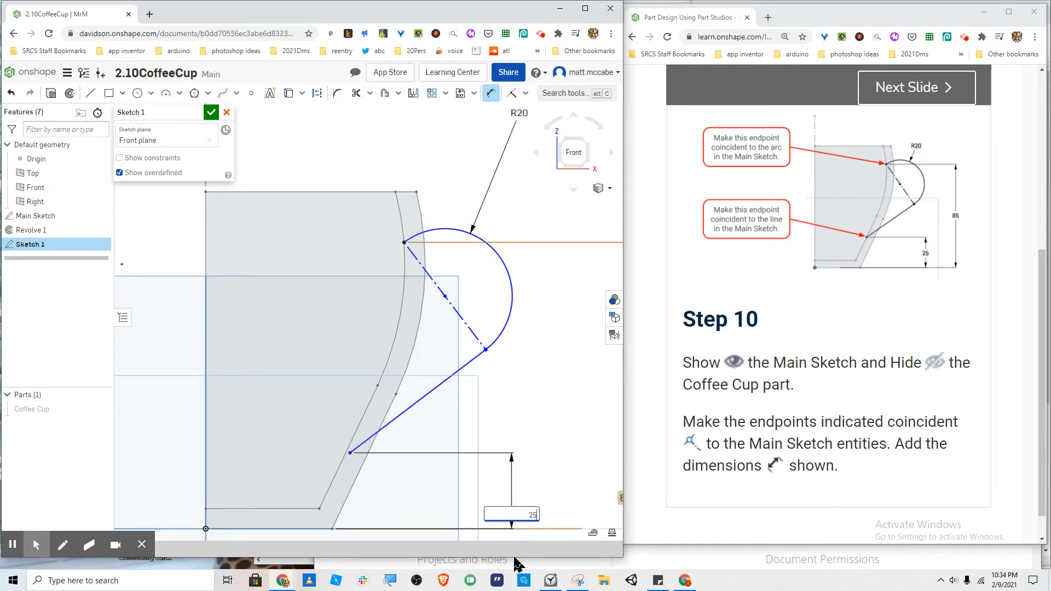
{"action": "key", "text": "Return"}
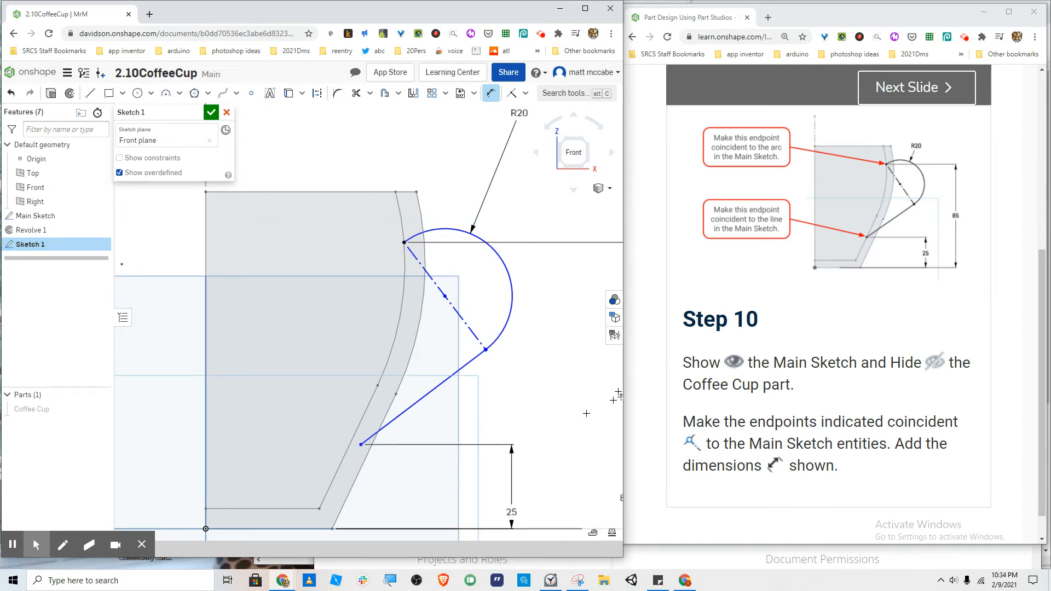
Step: Try to make the slanted handle line's lower endpoint coincident with the inner slanted wall line of the Main Sketch
{"action": "left_click", "coordinate": [571, 94]}
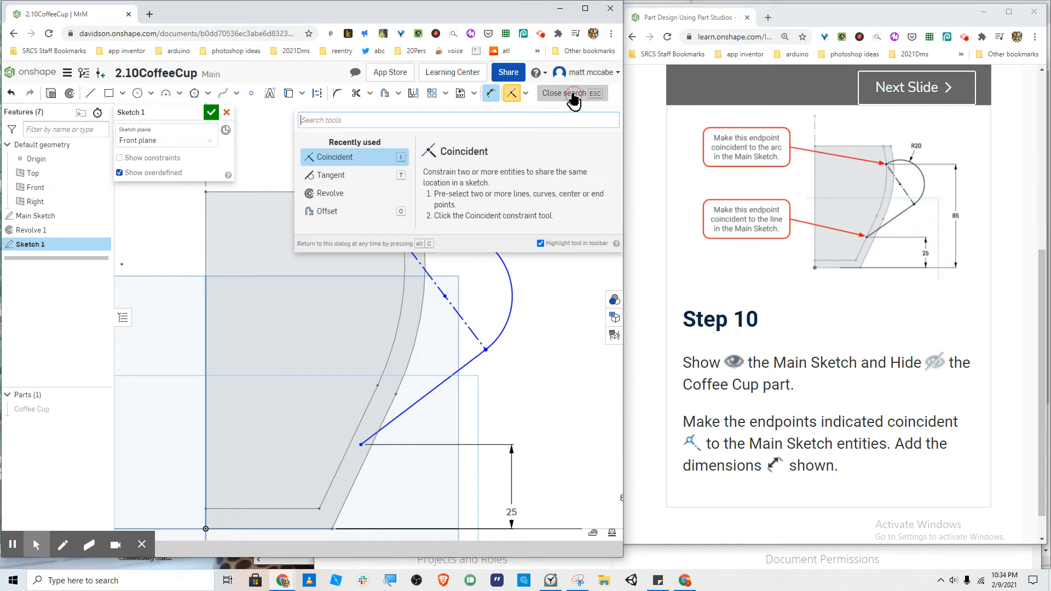
{"action": "left_click", "coordinate": [335, 157]}
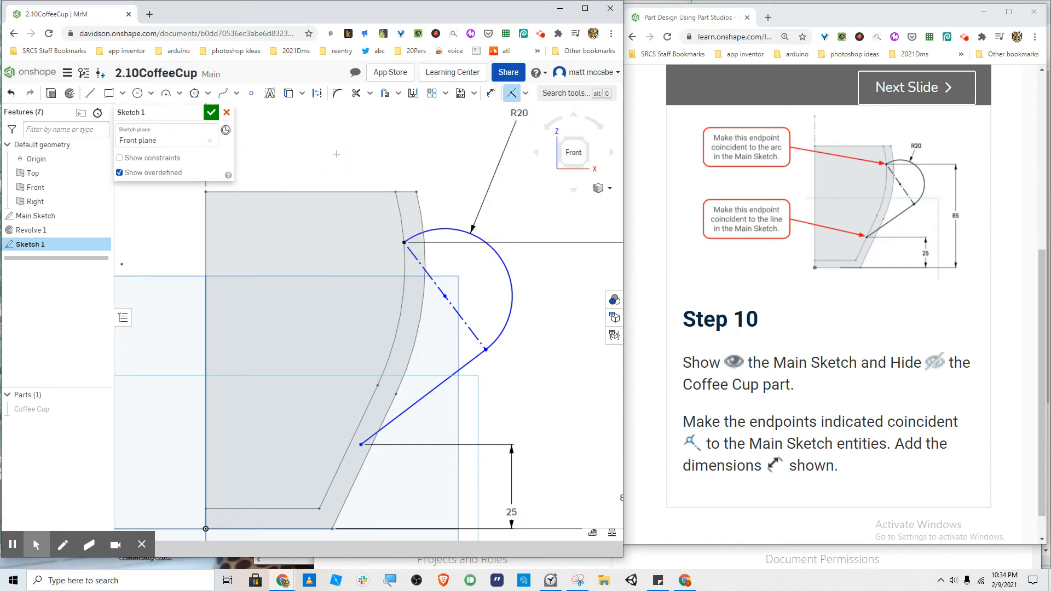
{"action": "left_click", "coordinate": [361, 444]}
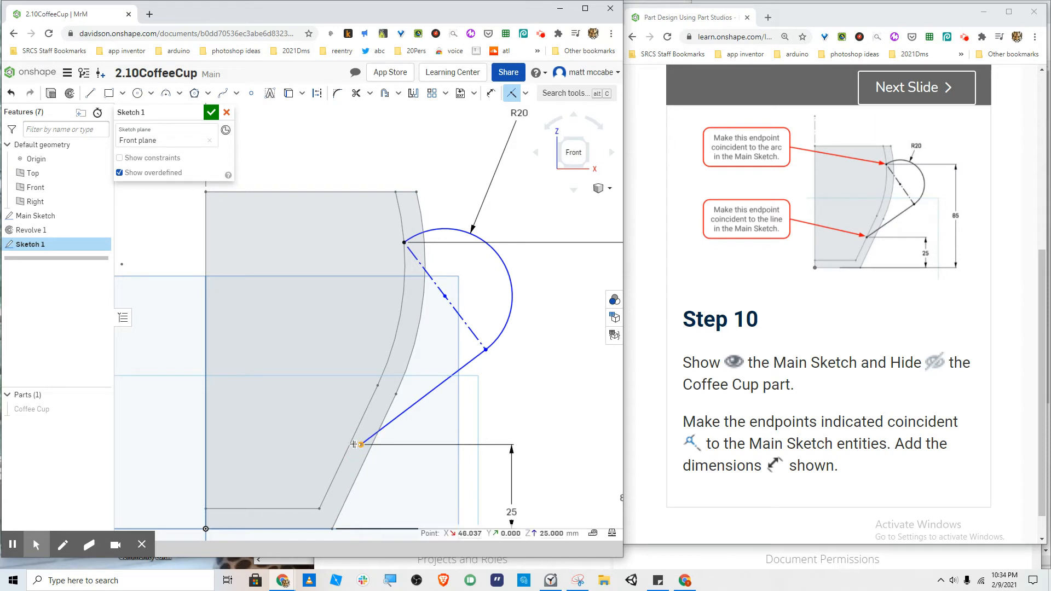
{"action": "left_click", "coordinate": [350, 444]}
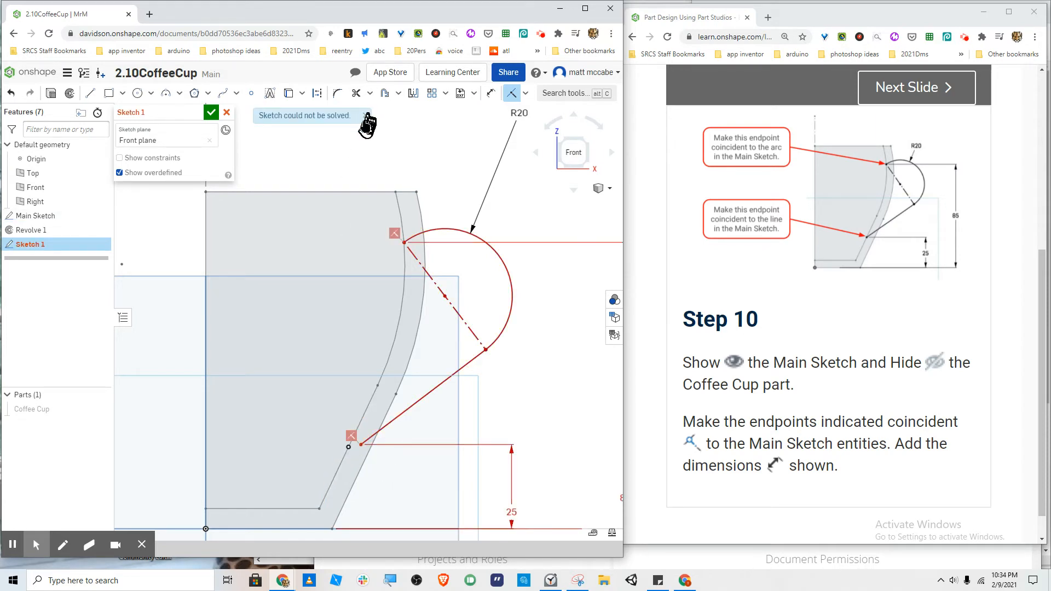
Step: Examine both handle endpoints and try to move the lower one onto the inner slanted wall line
{"action": "scroll", "coordinate": [410, 248], "scroll_direction": "up", "scroll_amount": 5}
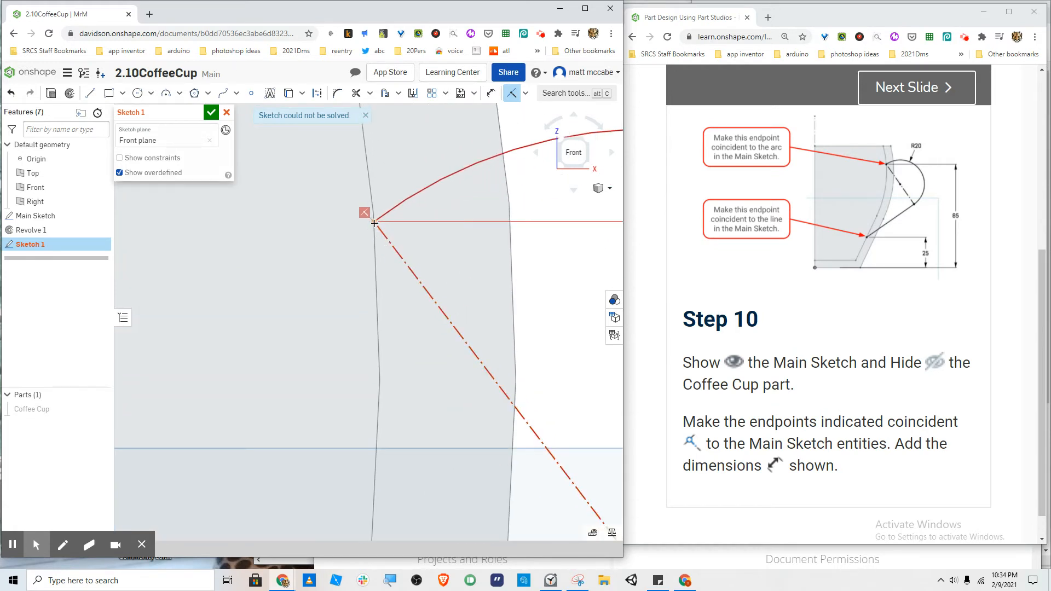
{"action": "scroll", "coordinate": [374, 223], "scroll_direction": "down", "scroll_amount": 5}
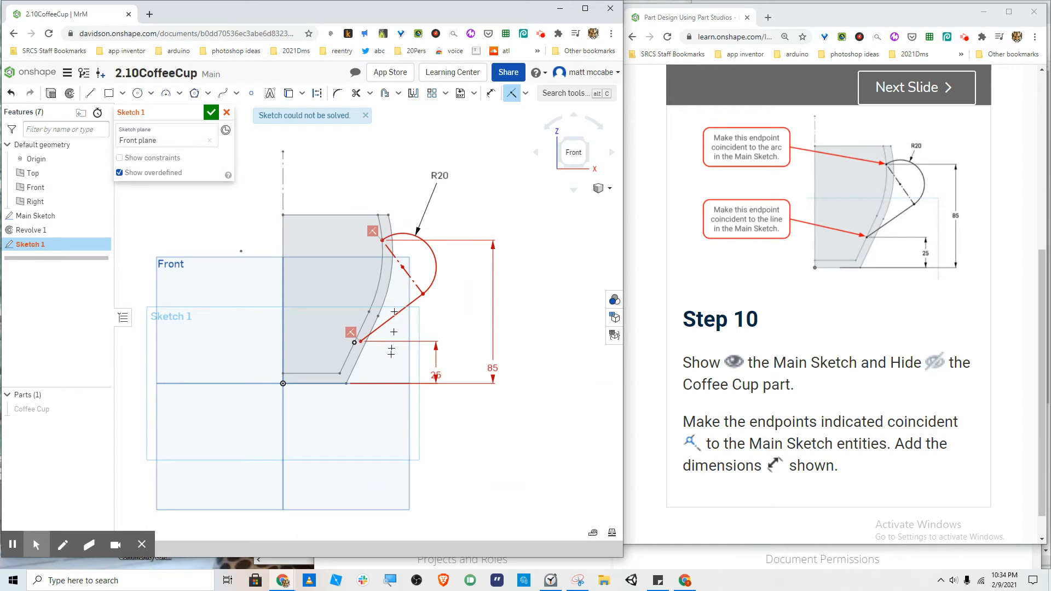
{"action": "scroll", "coordinate": [363, 356], "scroll_direction": "up", "scroll_amount": 5}
{"action": "scroll", "coordinate": [364, 354], "scroll_direction": "up", "scroll_amount": 3}
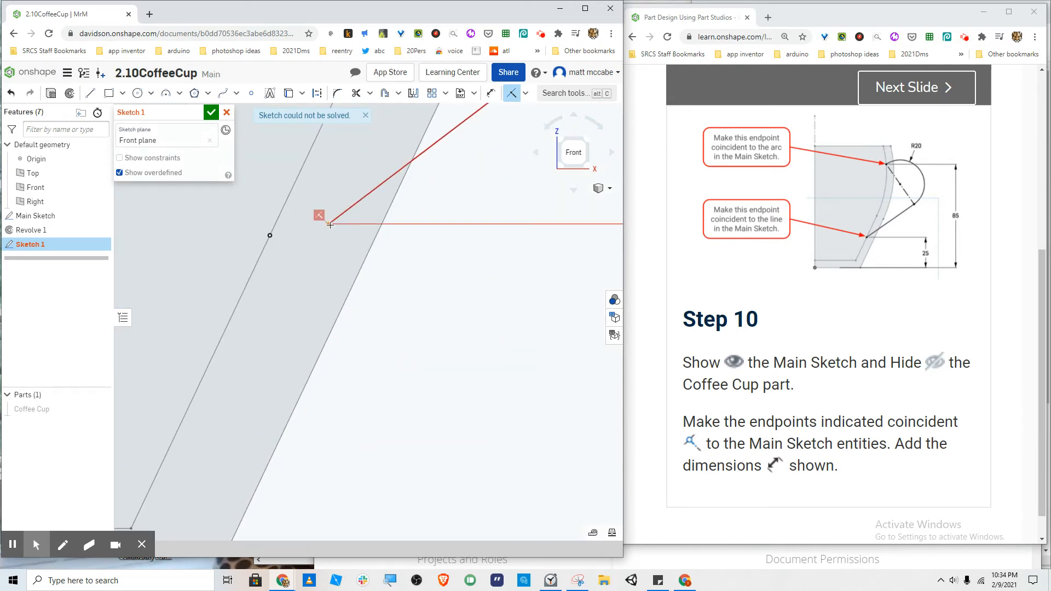
{"action": "left_click_drag", "start_coordinate": [330, 225], "coordinate": [270, 236]}
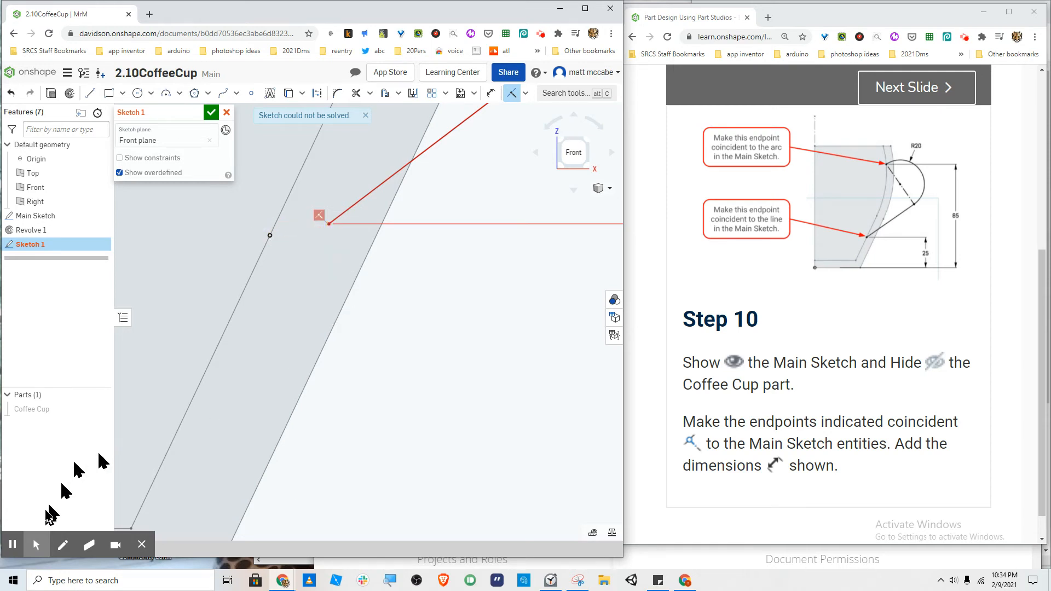
{"action": "left_click", "coordinate": [20, 545]}
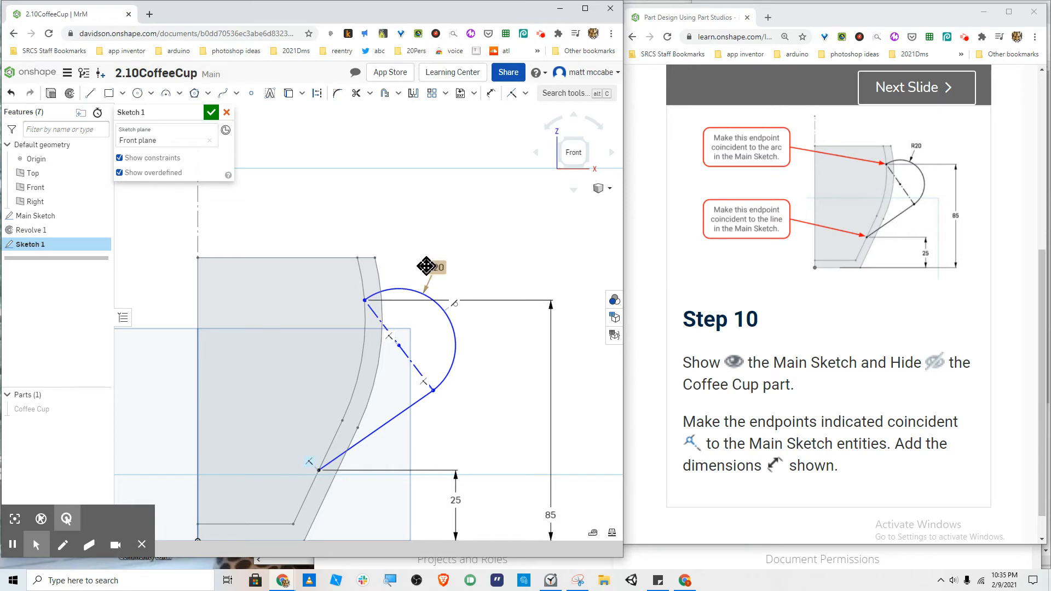
Step: Check the handle path's endpoints and constraints, and advance the Coffee Cup tutorial to Step 11
{"action": "scroll", "coordinate": [321, 427], "scroll_direction": "down", "scroll_amount": 3}
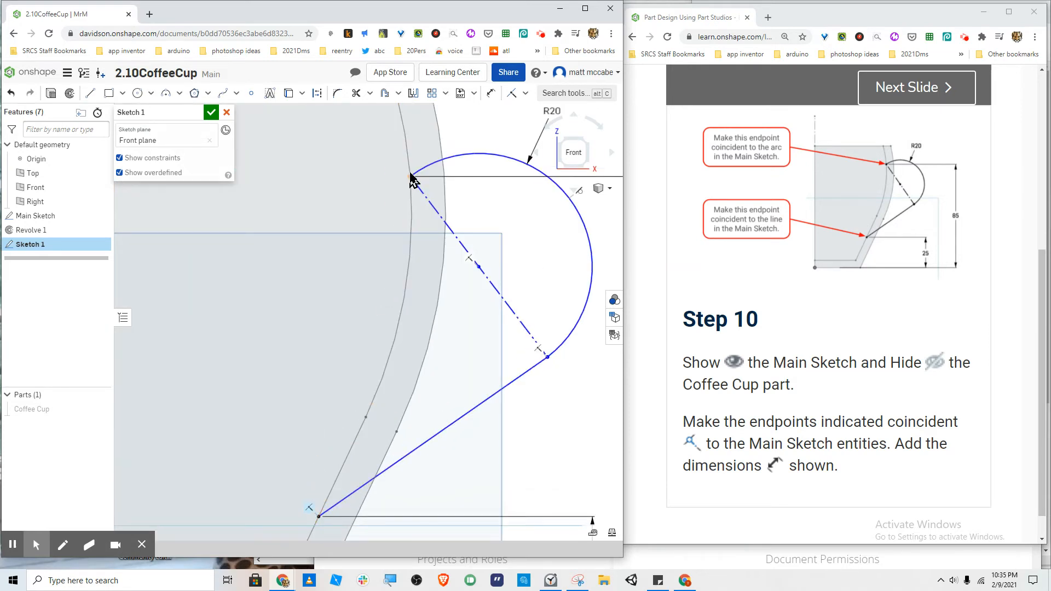
{"action": "scroll", "coordinate": [439, 315], "scroll_direction": "up", "scroll_amount": 5}
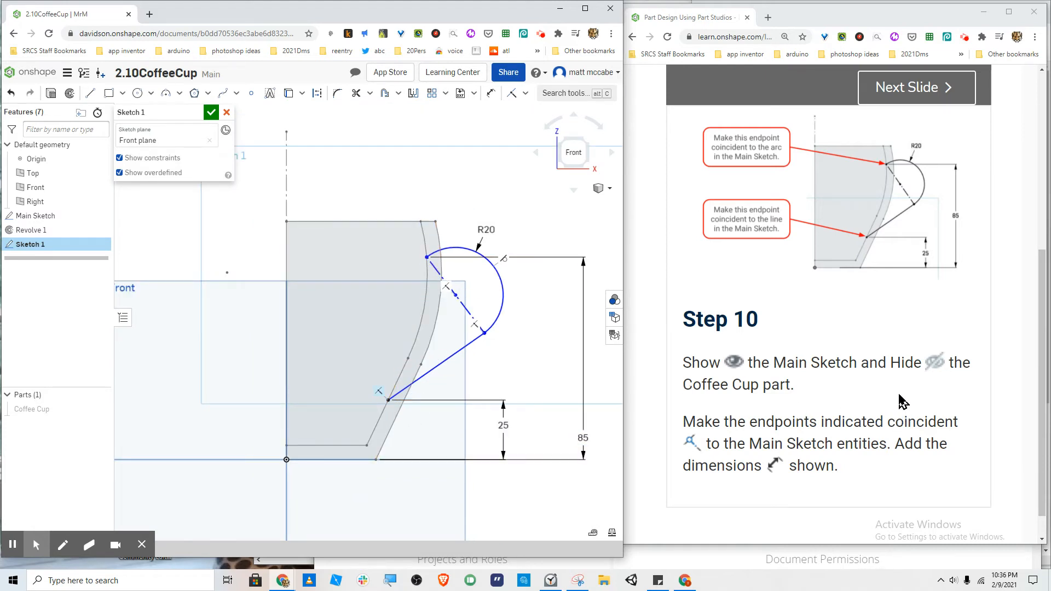
{"action": "scroll", "coordinate": [900, 401], "scroll_direction": "up", "scroll_amount": 5}
{"action": "left_click", "coordinate": [849, 358]}
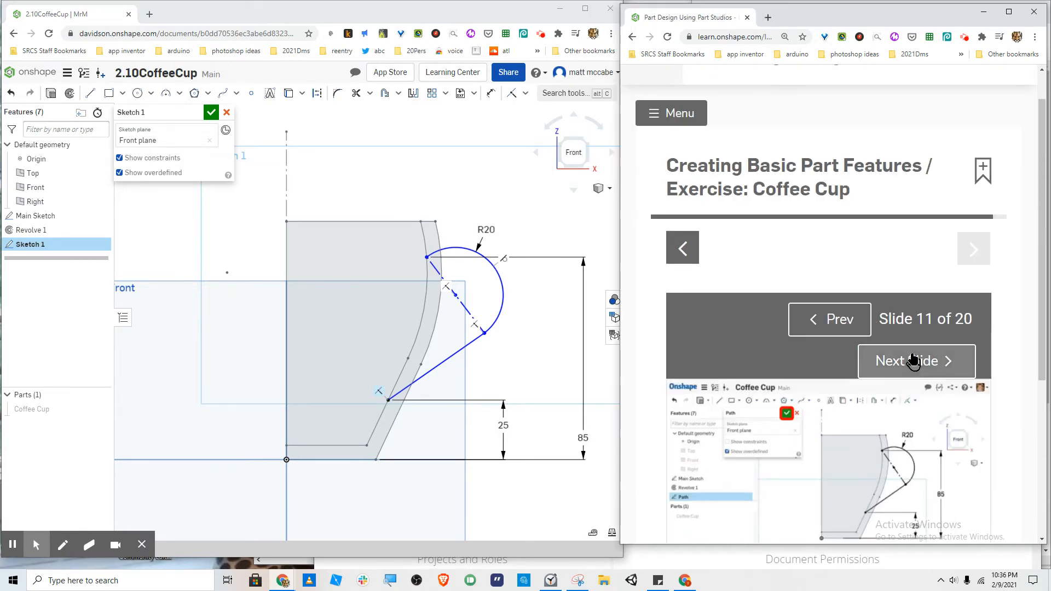
{"action": "scroll", "coordinate": [909, 370], "scroll_direction": "down", "scroll_amount": 5}
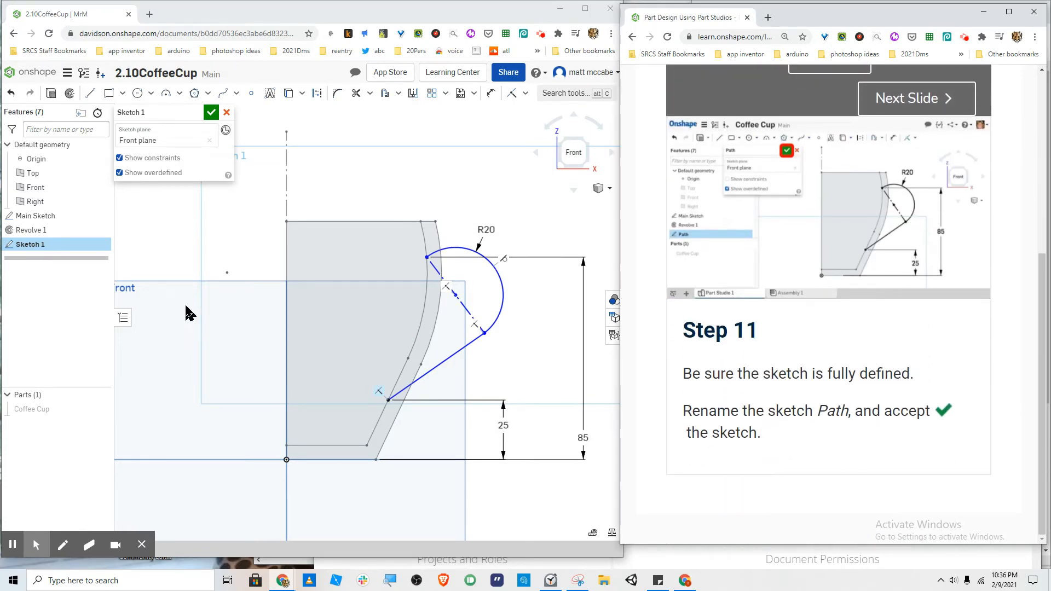
Step: Rename the handle sketch as Path and accept it
{"action": "left_click", "coordinate": [192, 112]}
{"action": "type", "text": "P"}
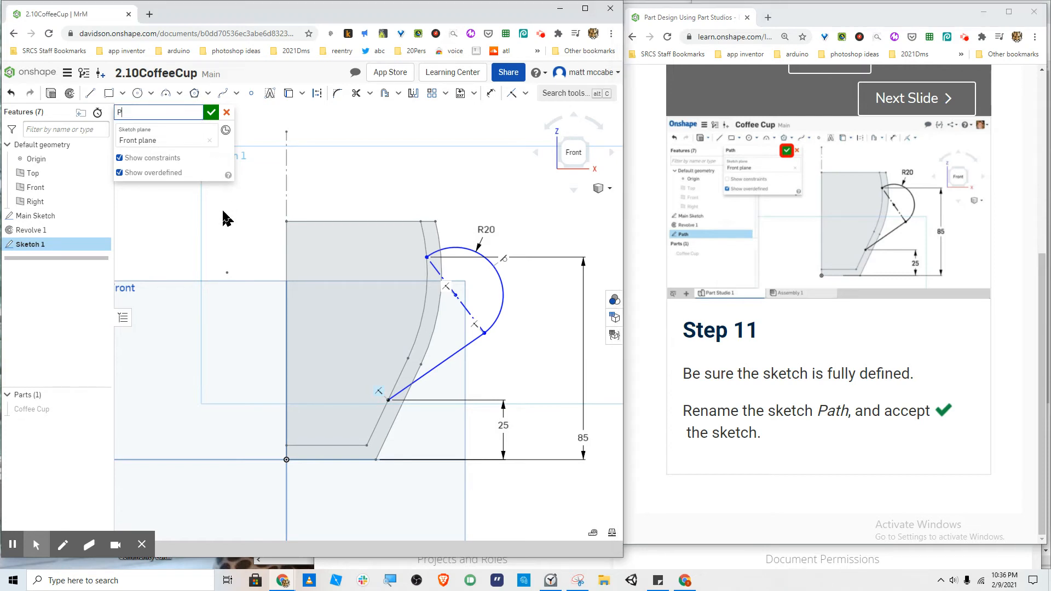
{"action": "type", "text": "ath"}
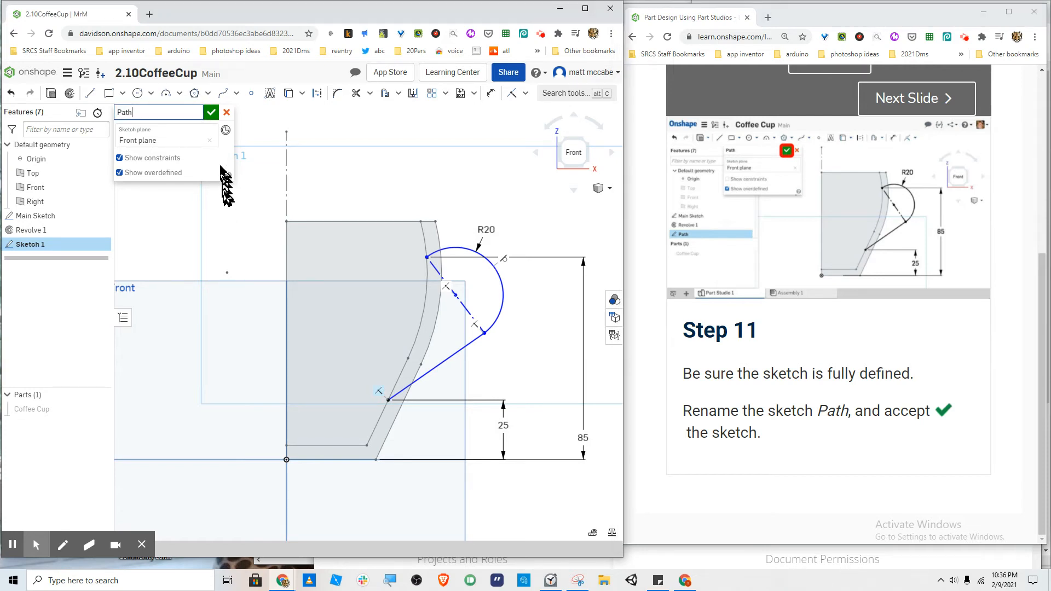
{"action": "left_click", "coordinate": [211, 112]}
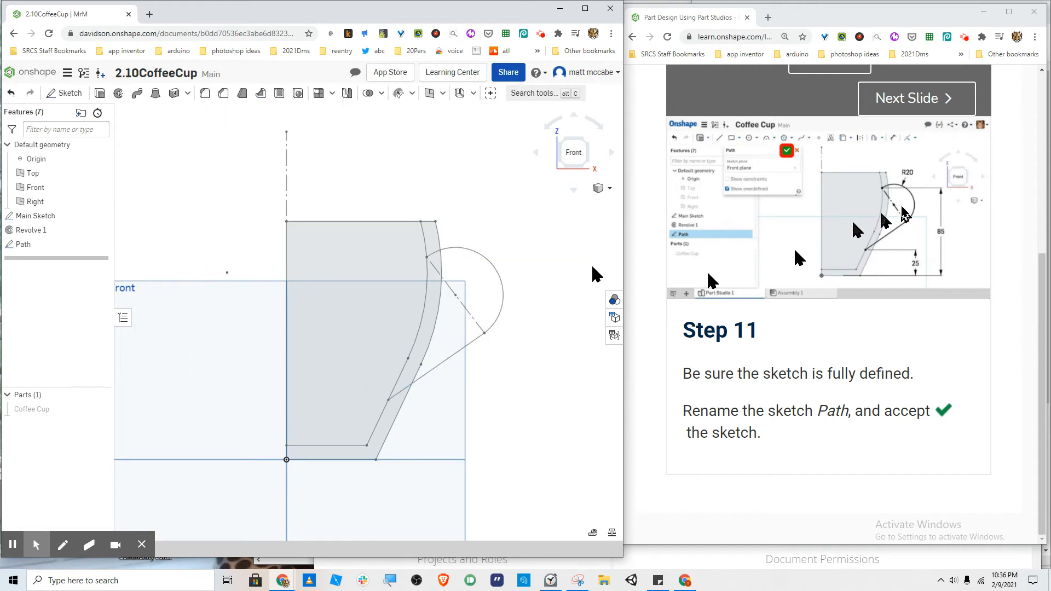
Step: Advance the tutorial to Step 12, widen its browser window and review the reference plane instructions
{"action": "left_click", "coordinate": [915, 99]}
{"action": "scroll", "coordinate": [898, 413], "scroll_direction": "down", "scroll_amount": 3}
{"action": "scroll", "coordinate": [898, 413], "scroll_direction": "up", "scroll_amount": 1}
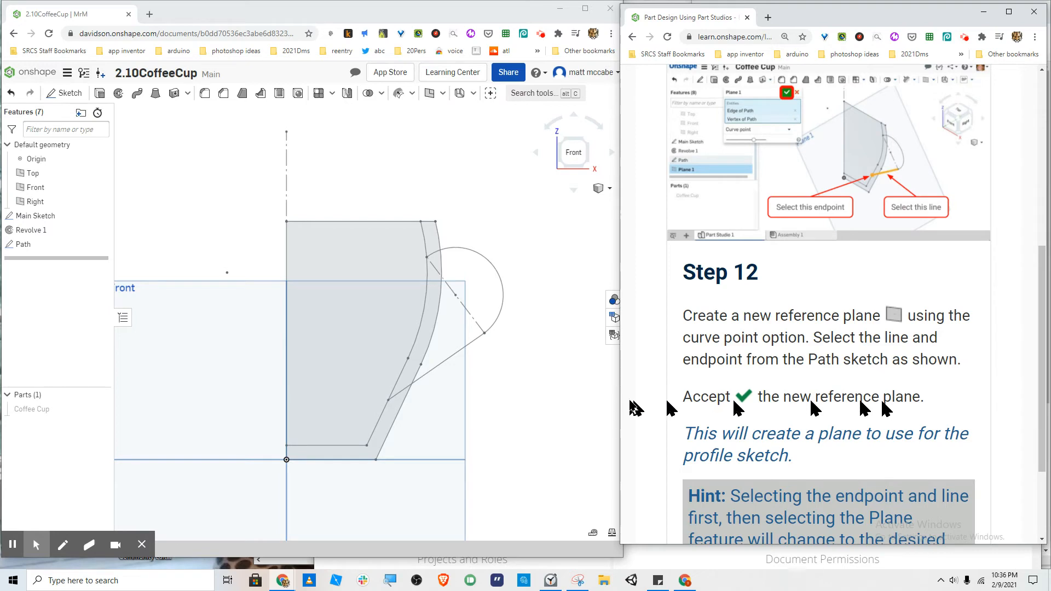
{"action": "left_click_drag", "start_coordinate": [618, 401], "coordinate": [492, 396]}
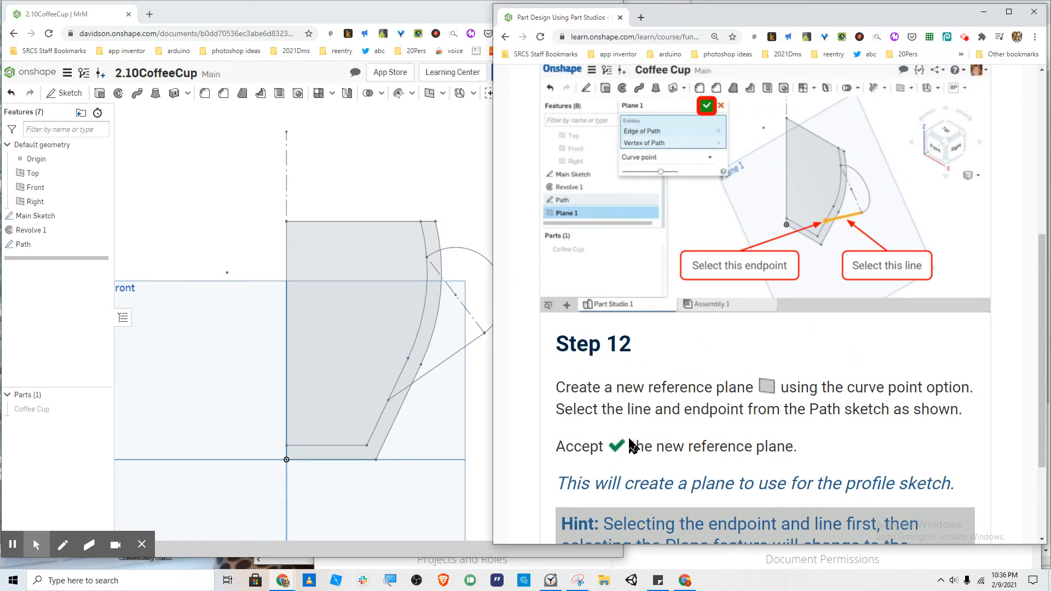
{"action": "scroll", "coordinate": [633, 441], "scroll_direction": "up", "scroll_amount": 3}
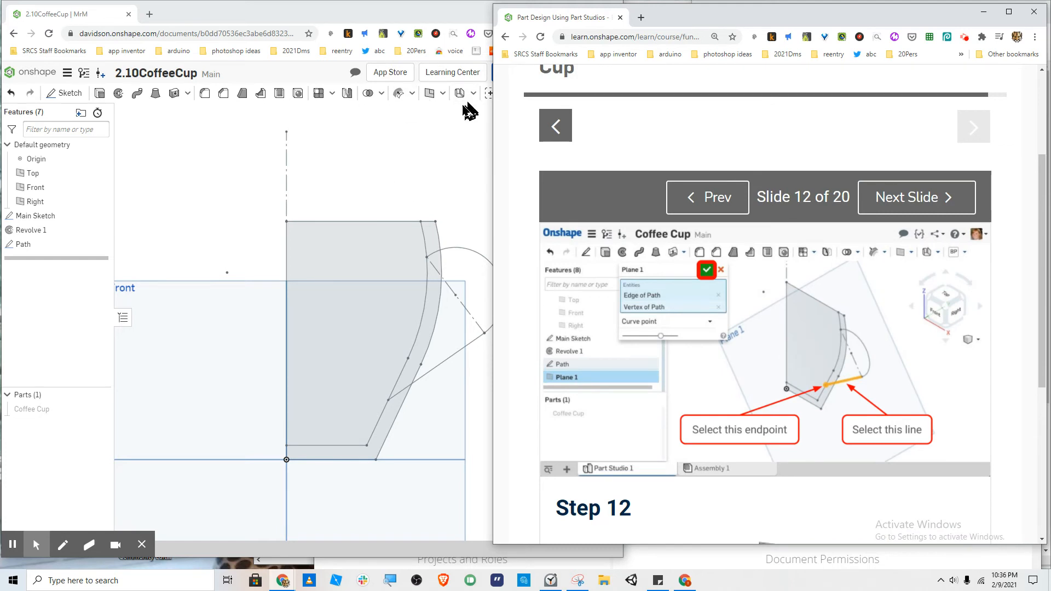
Step: Start a reference plane and select the Path sketch's straight lower line and its endpoint on the inner cup wall as entities
{"action": "left_click", "coordinate": [432, 94]}
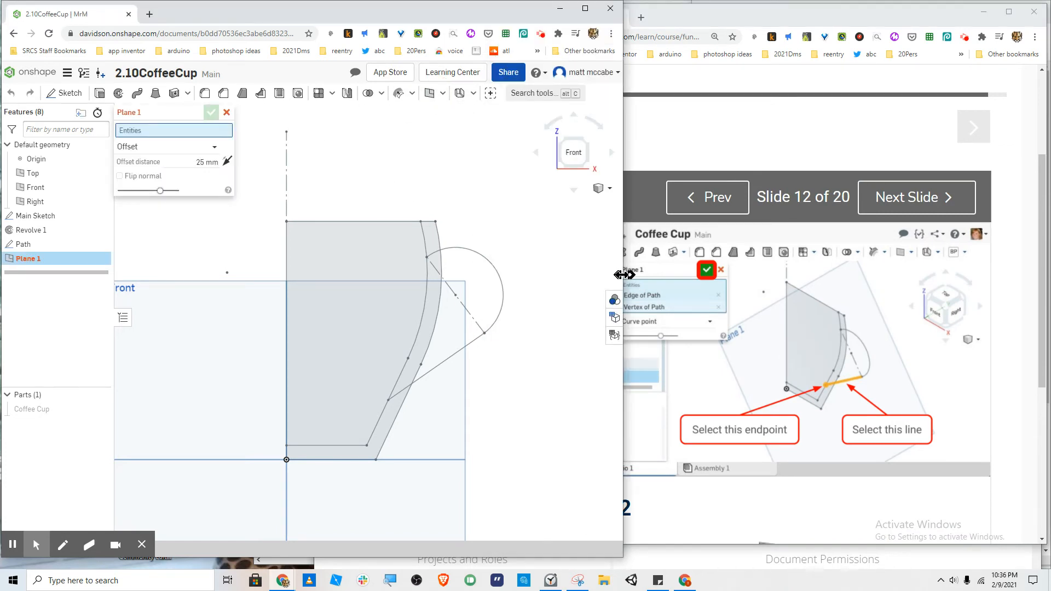
{"action": "left_click_drag", "start_coordinate": [623, 272], "coordinate": [506, 268]}
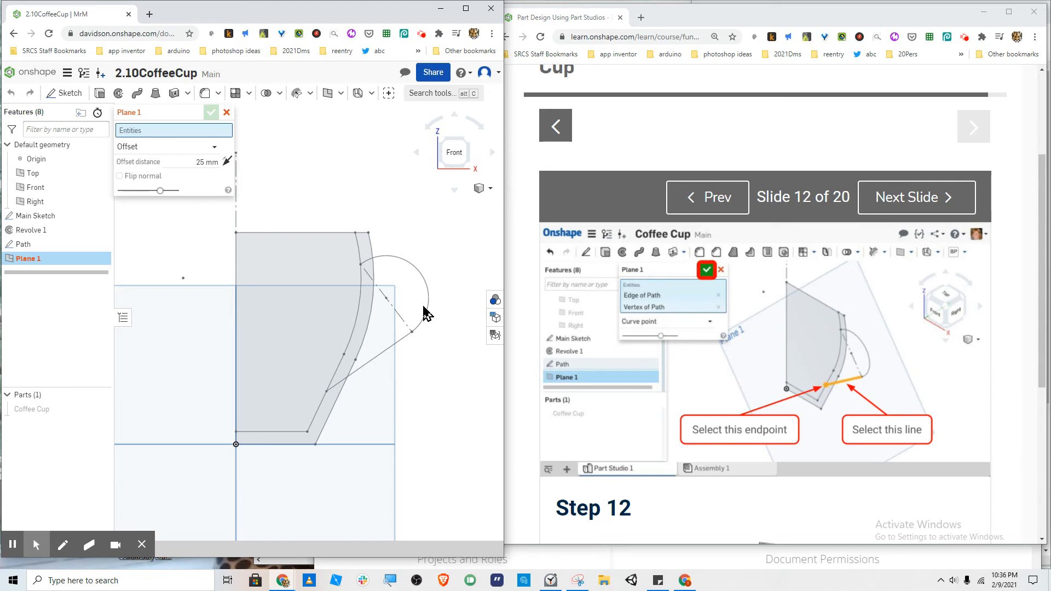
{"action": "left_click", "coordinate": [395, 348]}
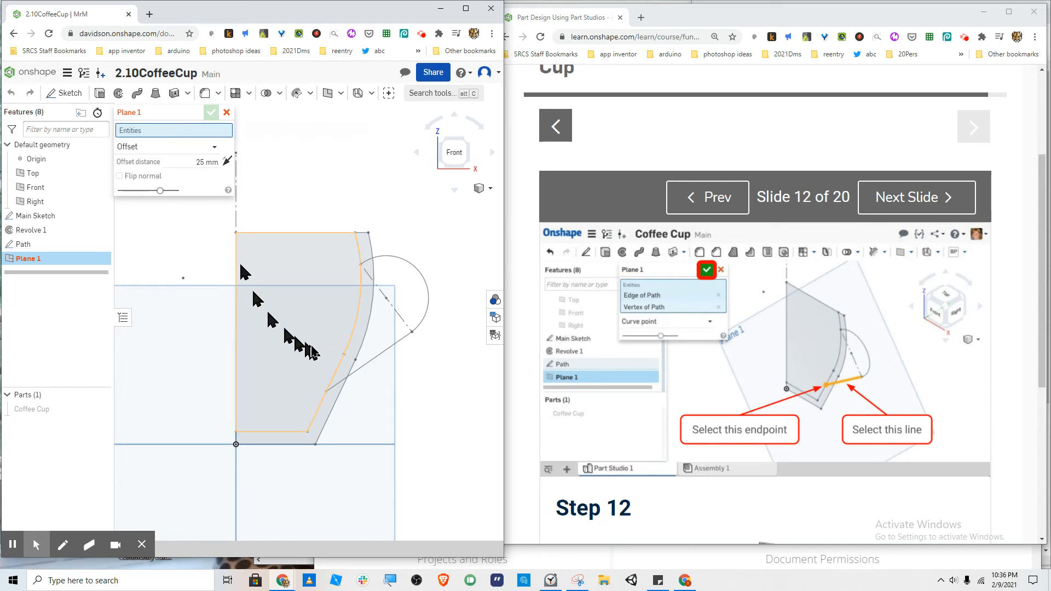
{"action": "left_click", "coordinate": [380, 354]}
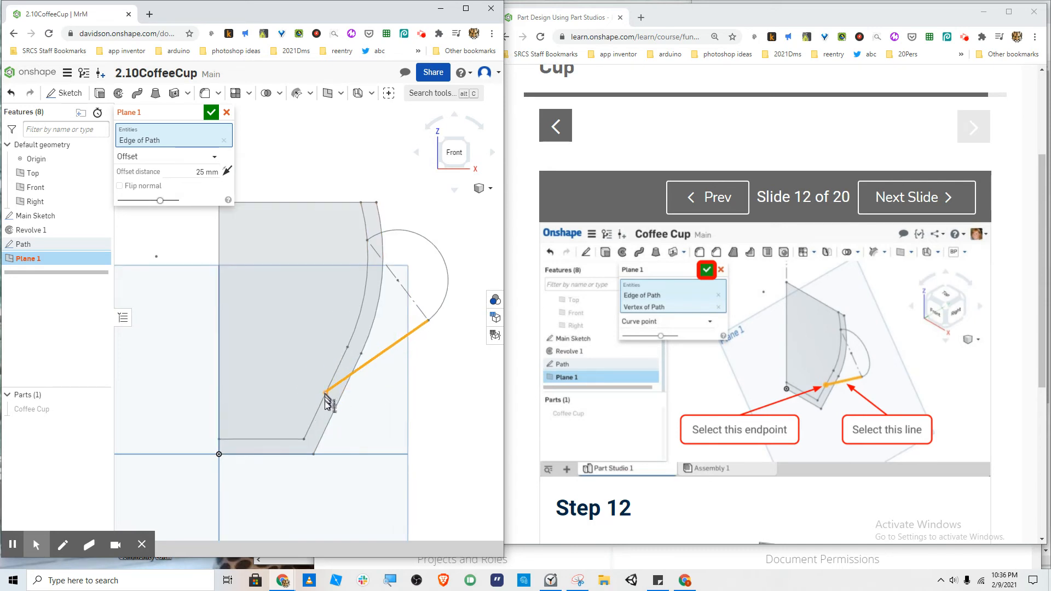
{"action": "scroll", "coordinate": [326, 396], "scroll_direction": "up", "scroll_amount": 4}
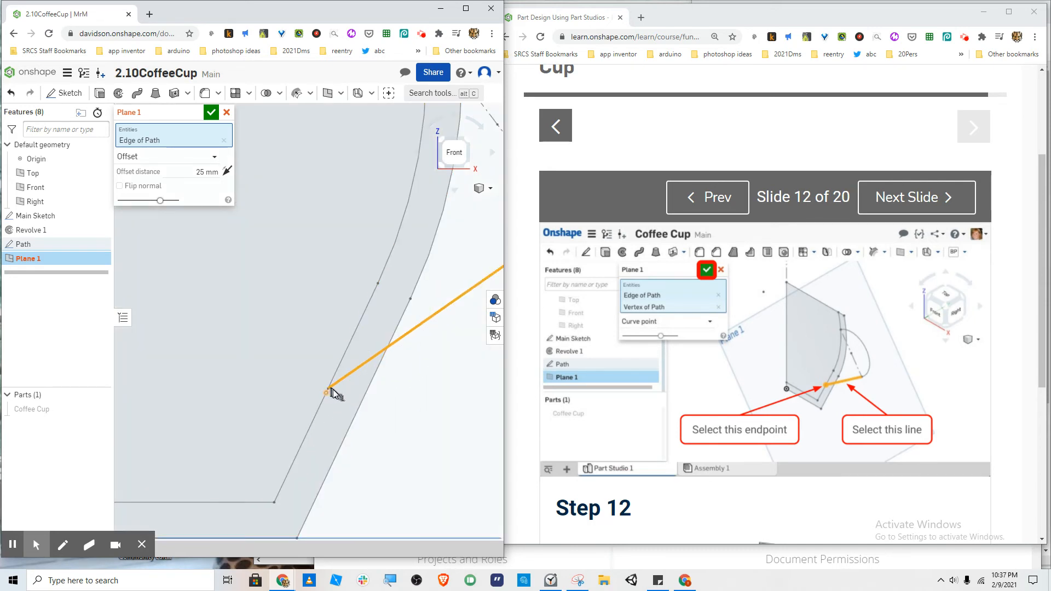
{"action": "scroll", "coordinate": [333, 392], "scroll_direction": "up", "scroll_amount": 3}
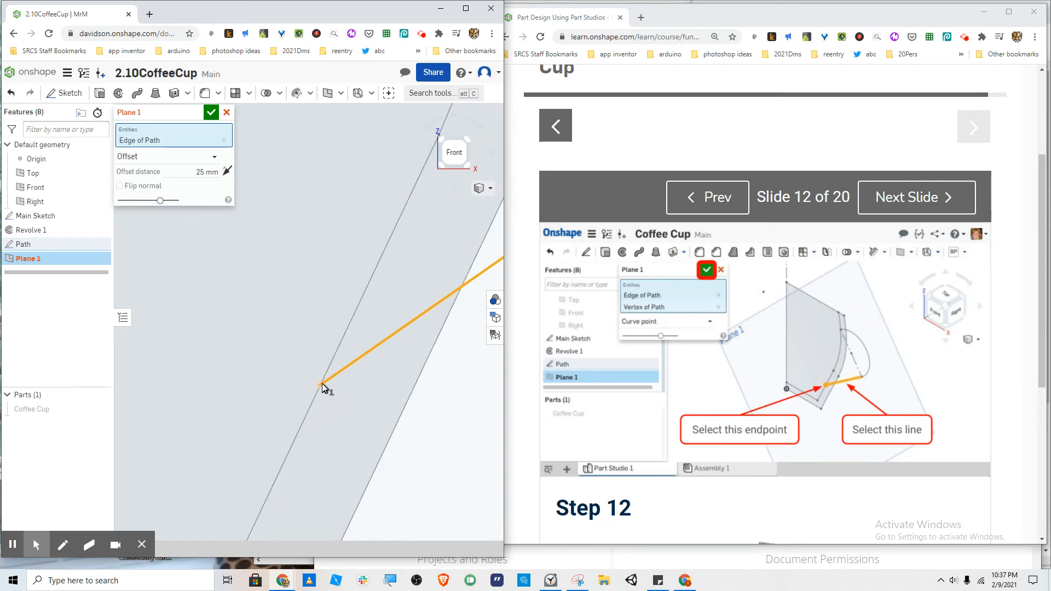
{"action": "left_click", "coordinate": [322, 386]}
{"action": "scroll", "coordinate": [333, 356], "scroll_direction": "down", "scroll_amount": 3}
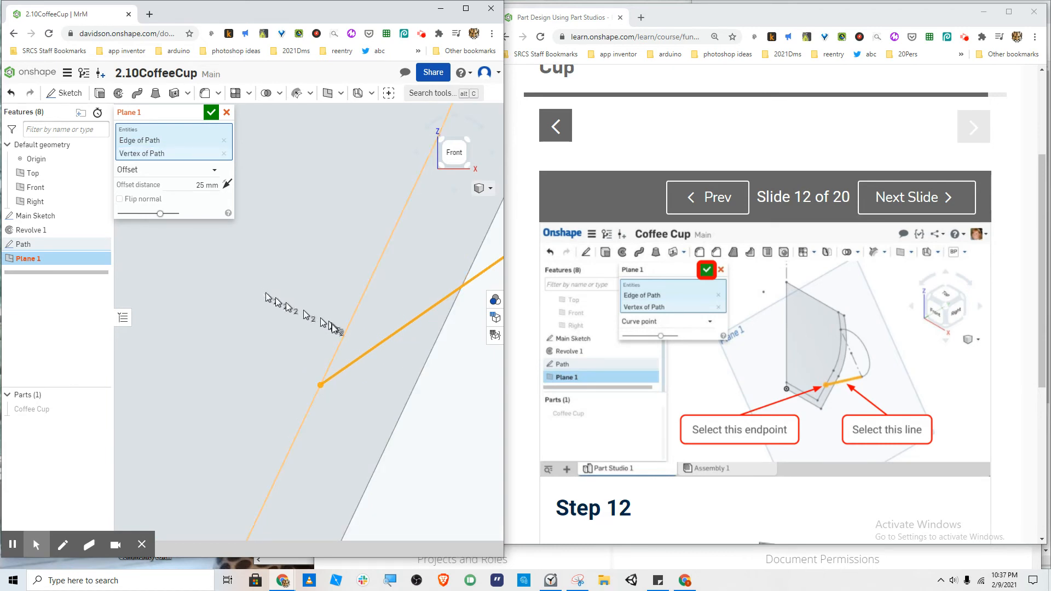
{"action": "scroll", "coordinate": [340, 333], "scroll_direction": "down", "scroll_amount": 3}
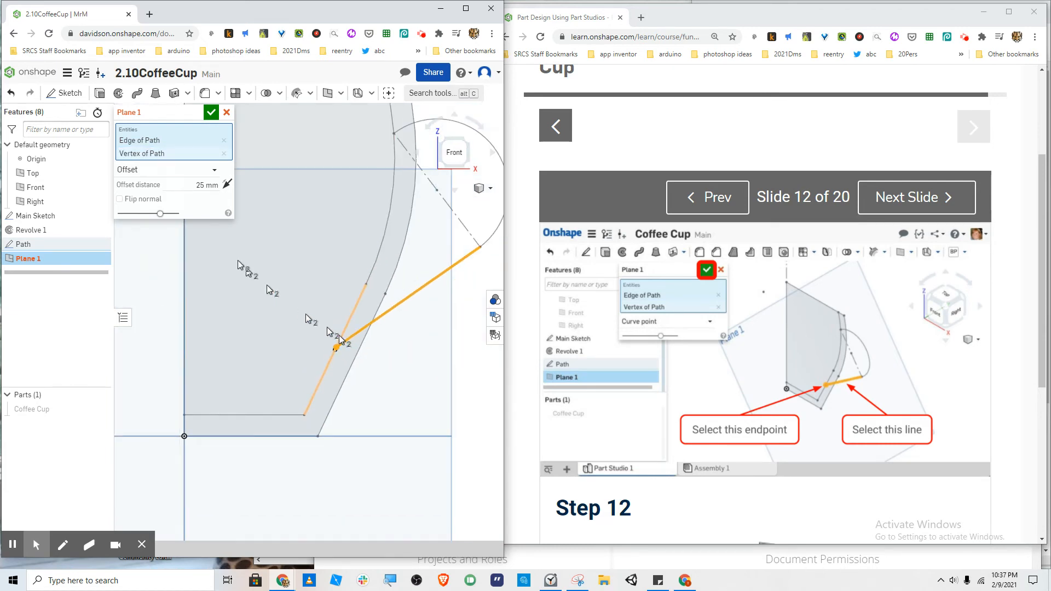
Step: Set the plane type to Curve point, check it against the Step 12 instructions and accept the reference plane
{"action": "left_click", "coordinate": [162, 170]}
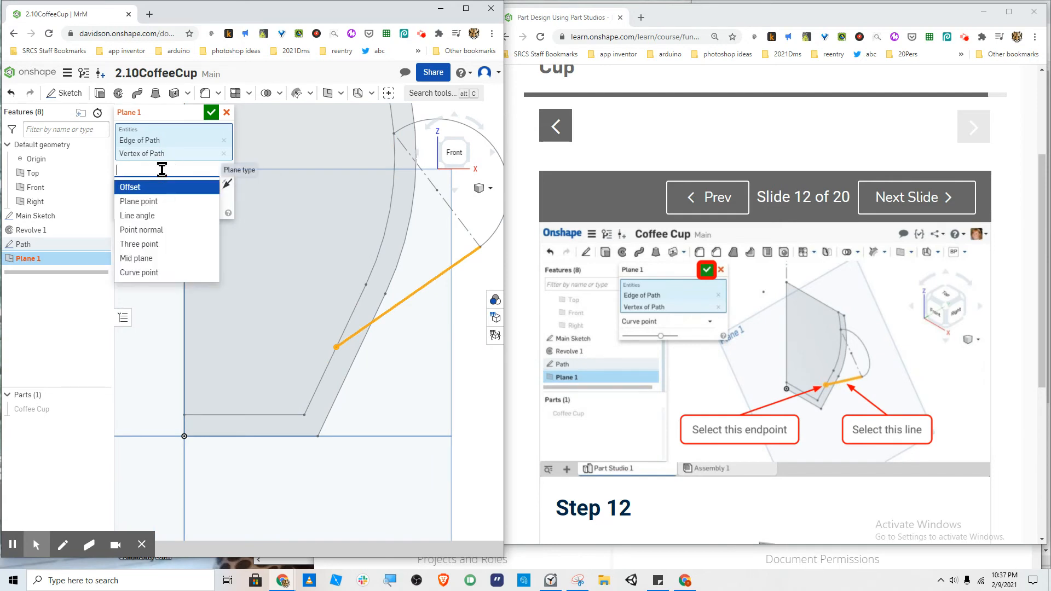
{"action": "left_click", "coordinate": [165, 272]}
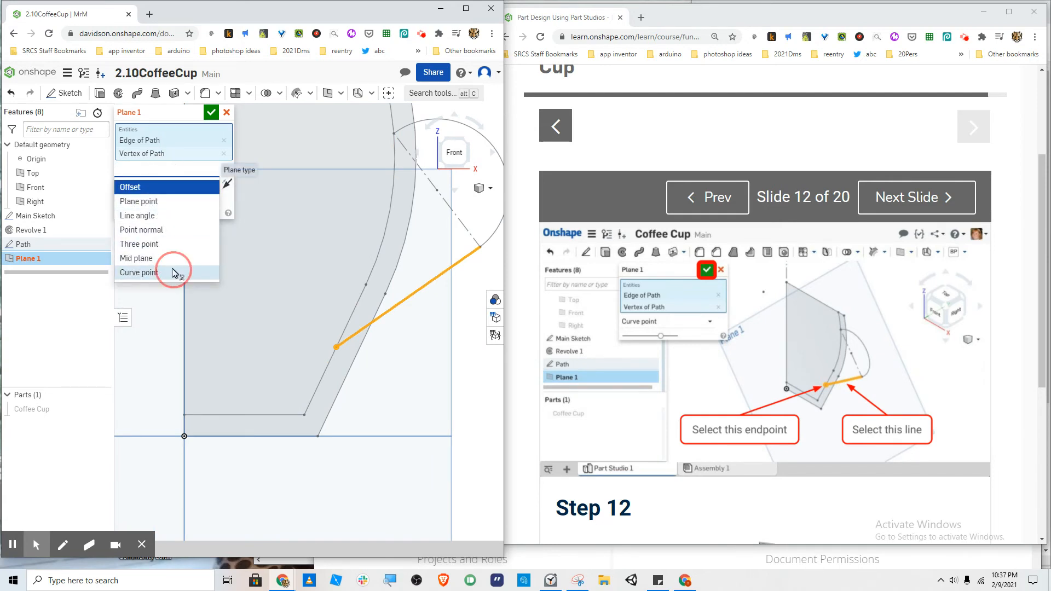
{"action": "scroll", "coordinate": [235, 297], "scroll_direction": "down", "scroll_amount": 4}
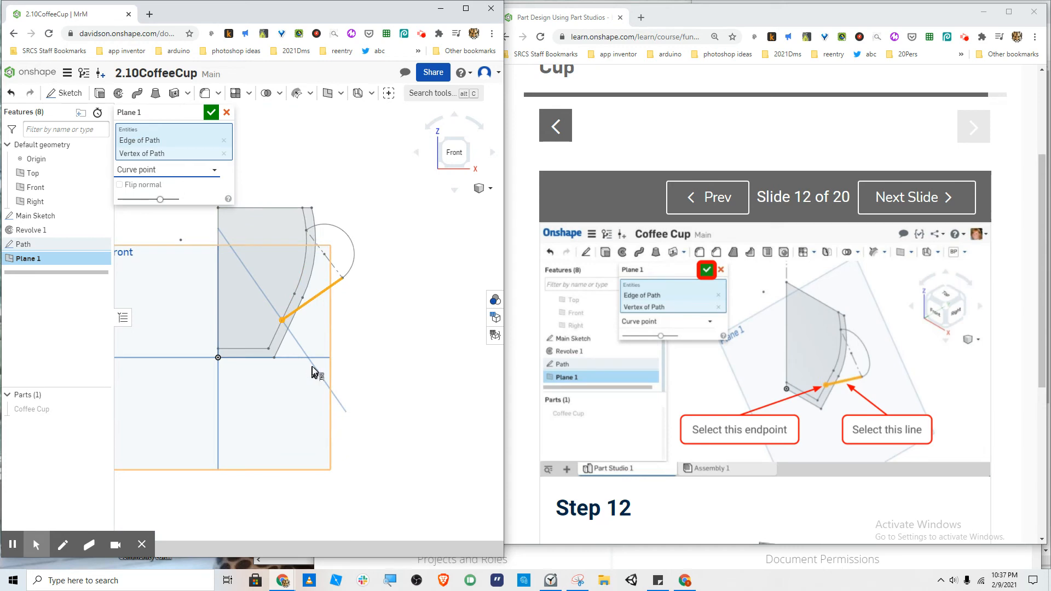
{"action": "scroll", "coordinate": [709, 408], "scroll_direction": "down", "scroll_amount": 4}
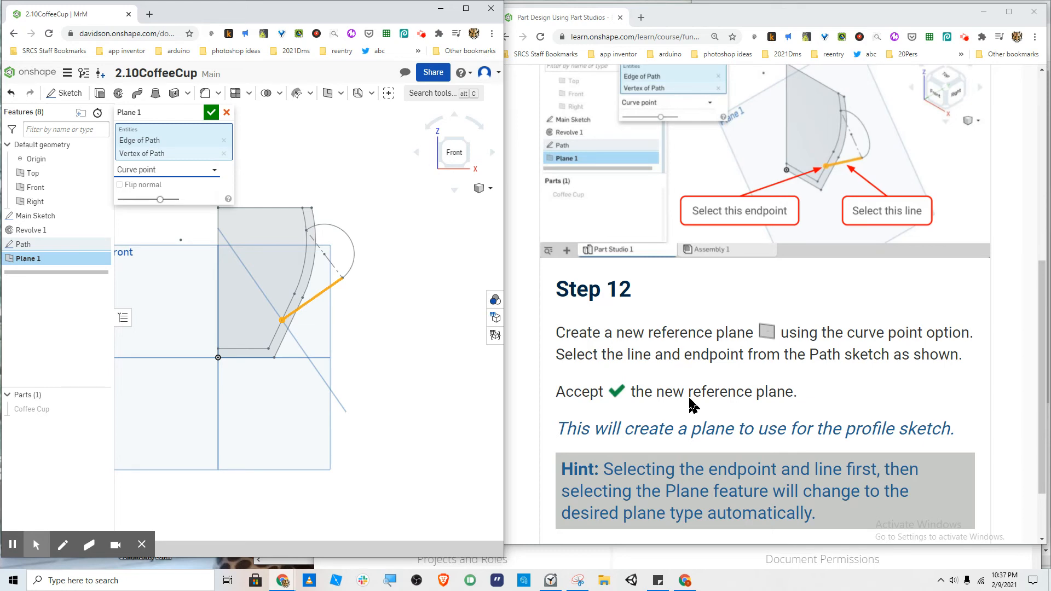
{"action": "scroll", "coordinate": [515, 301], "scroll_direction": "up", "scroll_amount": 5}
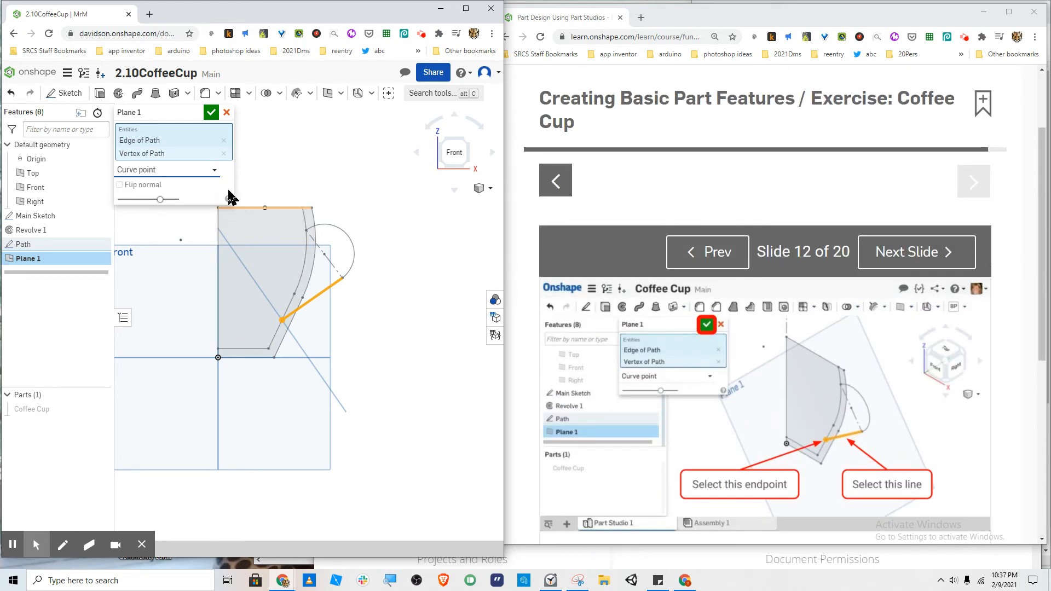
{"action": "left_click", "coordinate": [212, 112]}
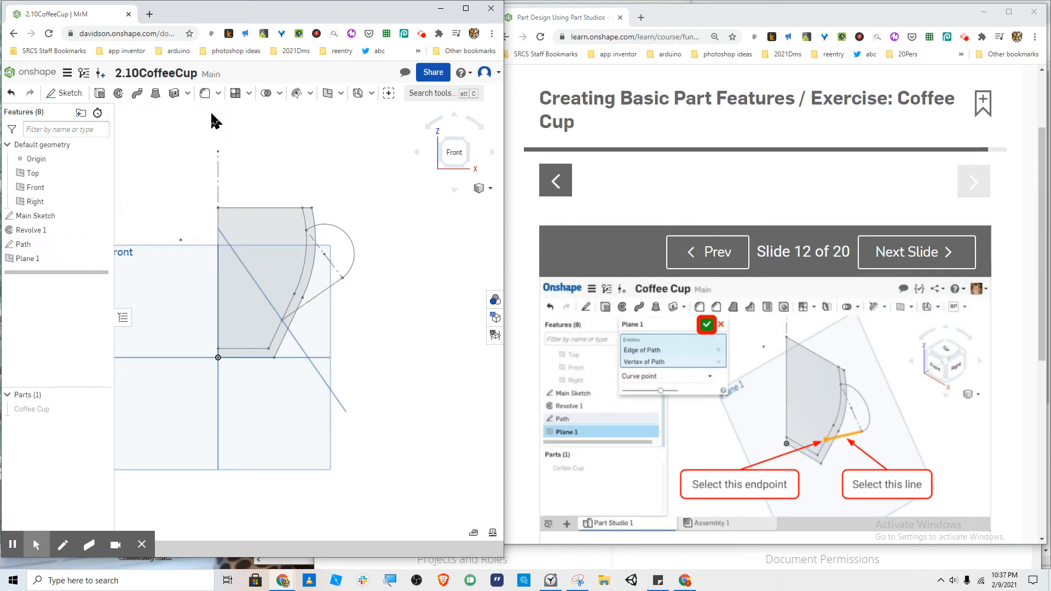
Step: Inspect the new plane in 3D and advance the Coffee Cup tutorial to Step 13
{"action": "right_click_drag", "start_coordinate": [383, 362], "coordinate": [364, 373]}
{"action": "scroll", "coordinate": [855, 319], "scroll_direction": "down", "scroll_amount": 3}
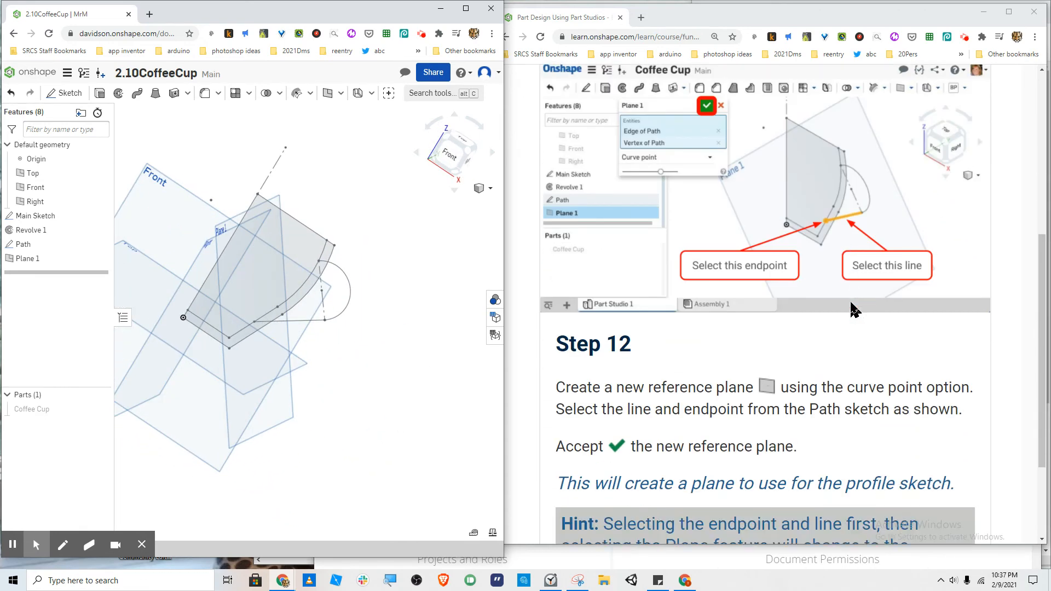
{"action": "scroll", "coordinate": [852, 310], "scroll_direction": "down", "scroll_amount": 2}
{"action": "scroll", "coordinate": [865, 274], "scroll_direction": "up", "scroll_amount": 3}
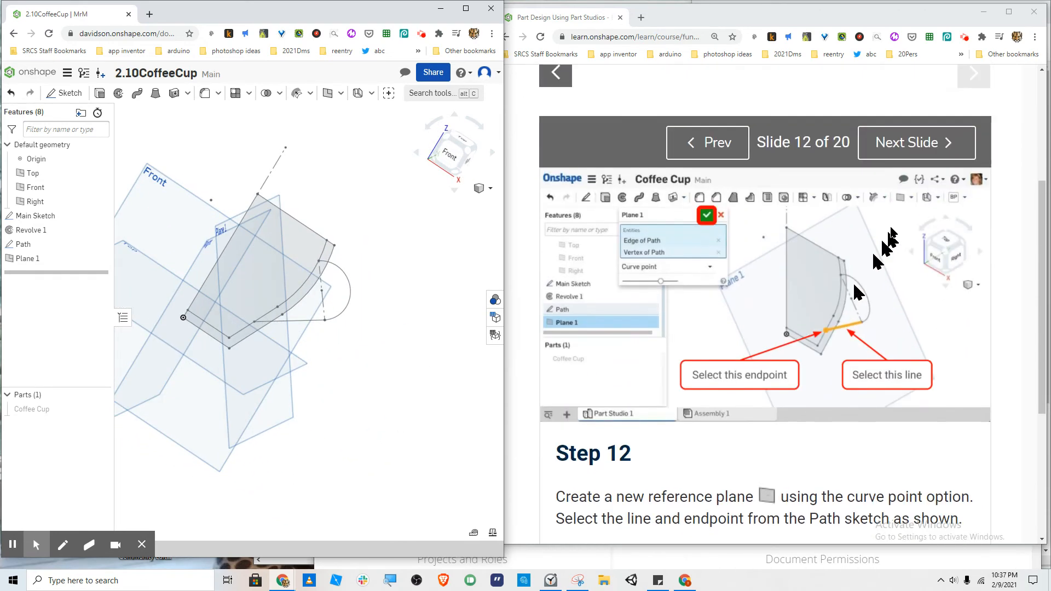
{"action": "left_click", "coordinate": [914, 137]}
{"action": "scroll", "coordinate": [818, 378], "scroll_direction": "down", "scroll_amount": 1}
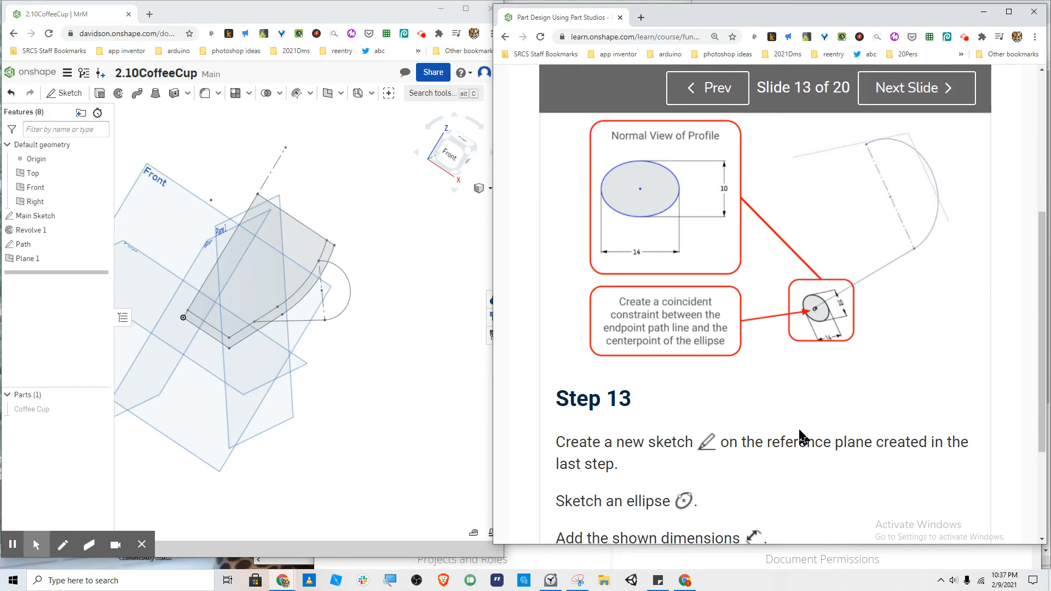
Step: Create a new sketch on Plane 1 and review the Step 13 ellipse, dimension and coincident constraint instructions
{"action": "left_click", "coordinate": [60, 96]}
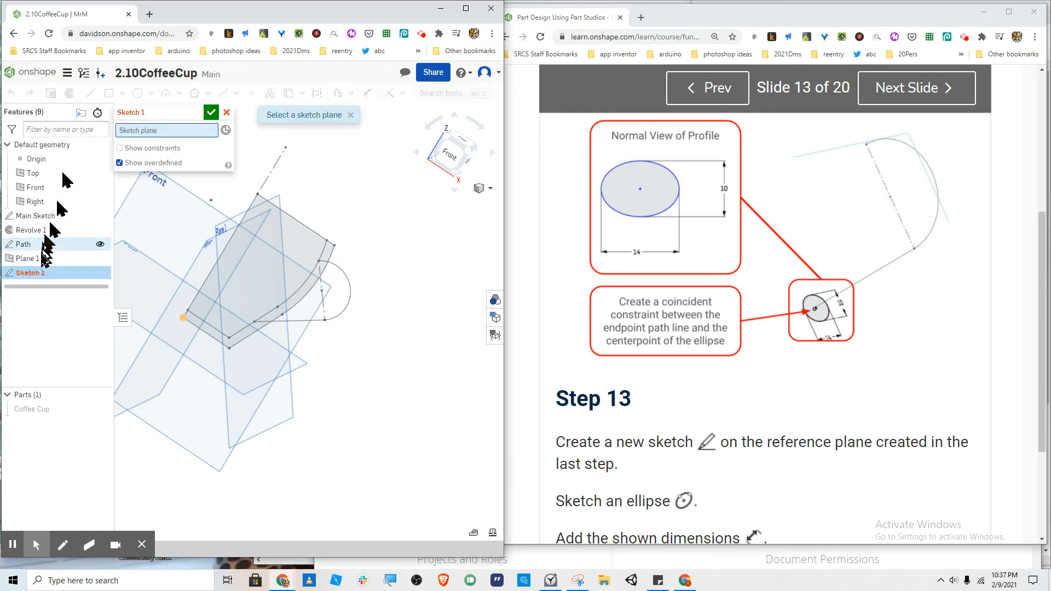
{"action": "left_click", "coordinate": [28, 260]}
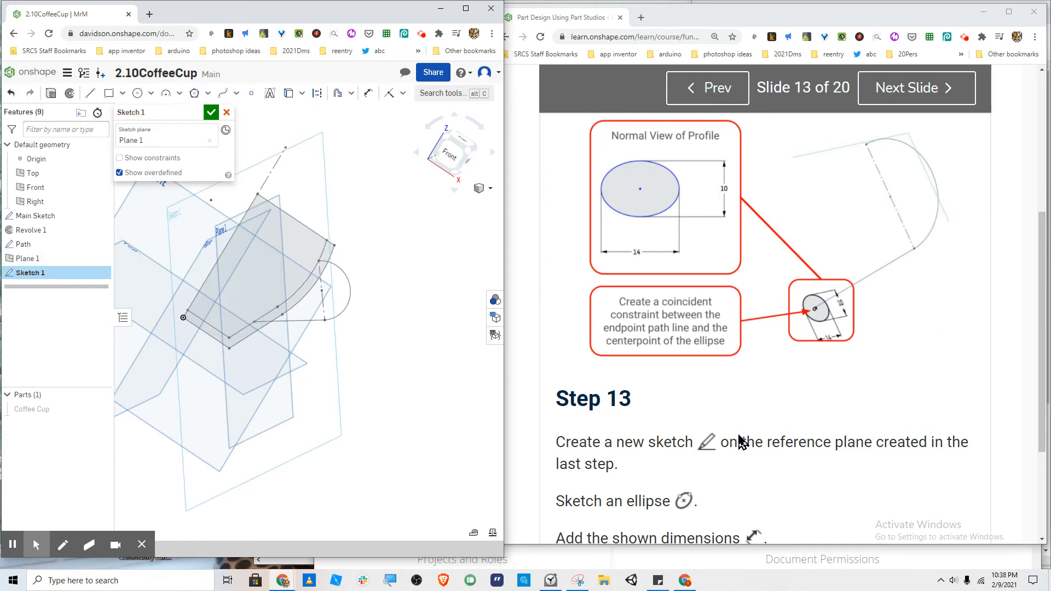
{"action": "scroll", "coordinate": [742, 442], "scroll_direction": "down", "scroll_amount": 1}
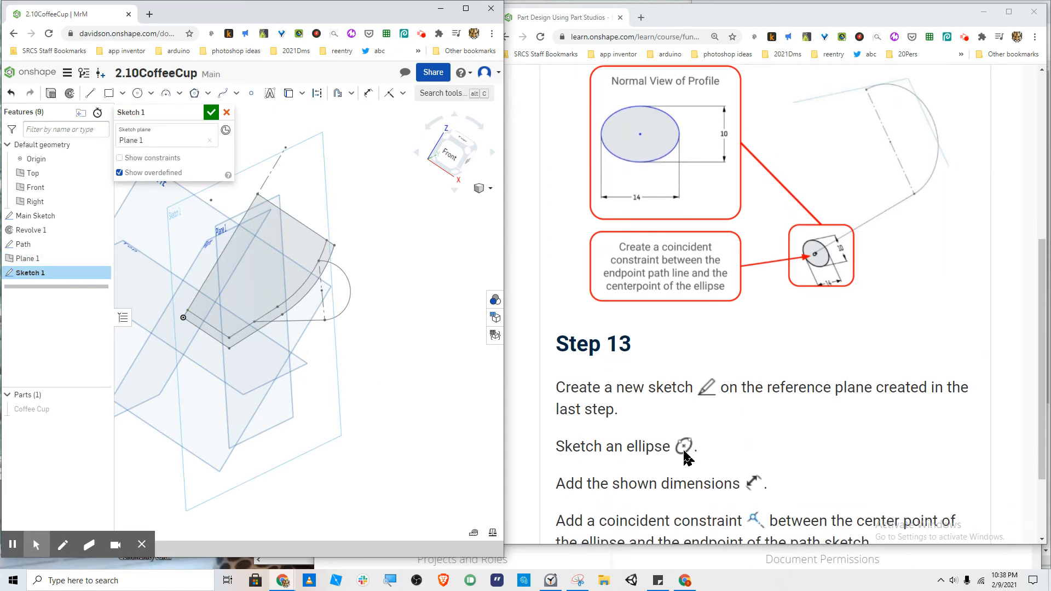
{"action": "scroll", "coordinate": [686, 456], "scroll_direction": "down", "scroll_amount": 1}
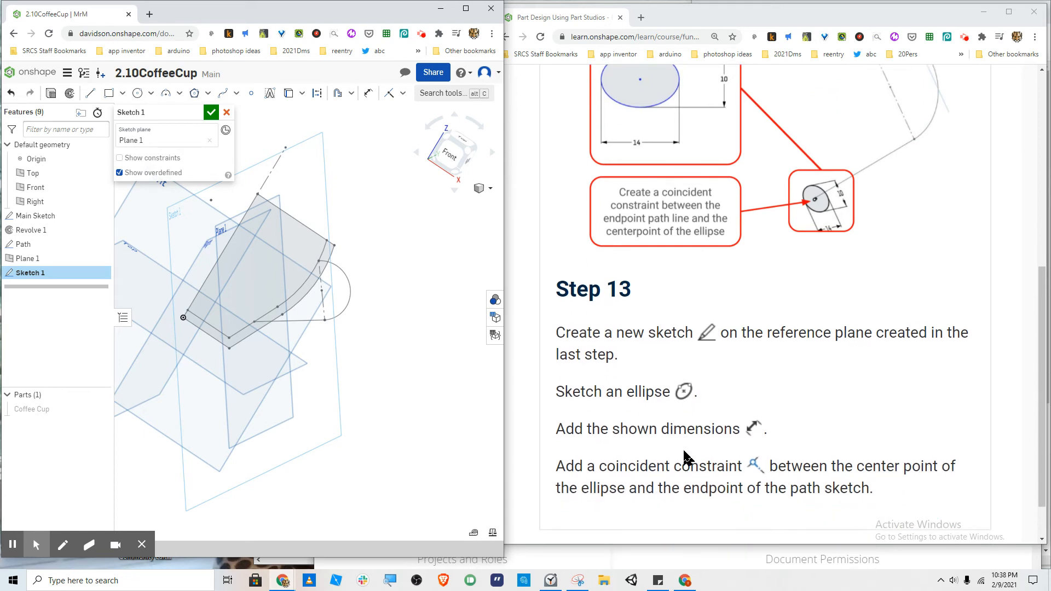
{"action": "scroll", "coordinate": [685, 455], "scroll_direction": "up", "scroll_amount": 1}
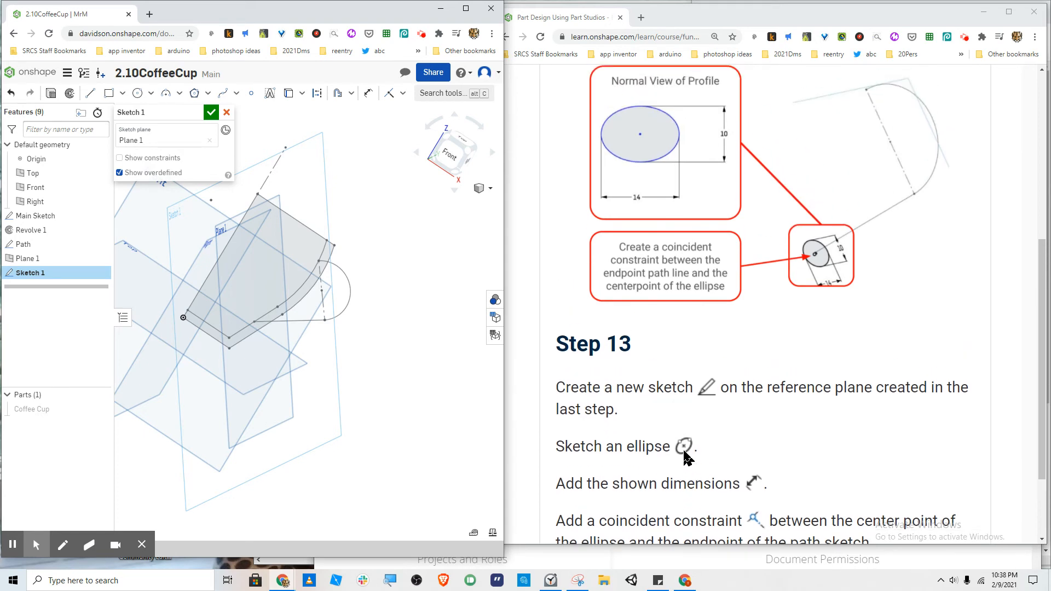
{"action": "scroll", "coordinate": [685, 456], "scroll_direction": "down", "scroll_amount": 1}
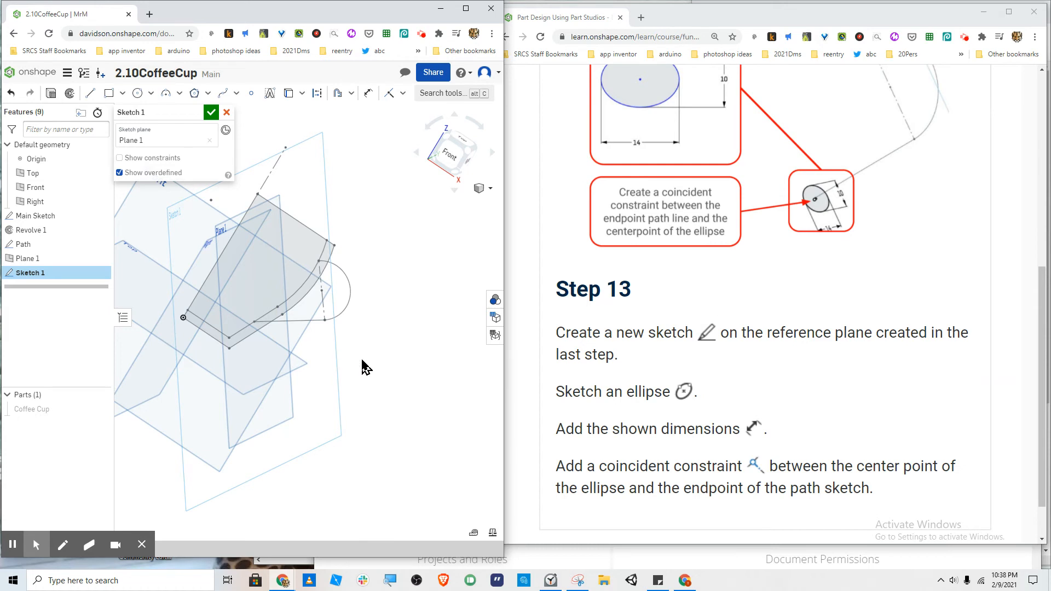
Step: Hide the feature list and examine the profile sketch plane and handle path from several angles against the tutorial's figure
{"action": "middle_click_drag", "start_coordinate": [363, 363], "coordinate": [335, 359]}
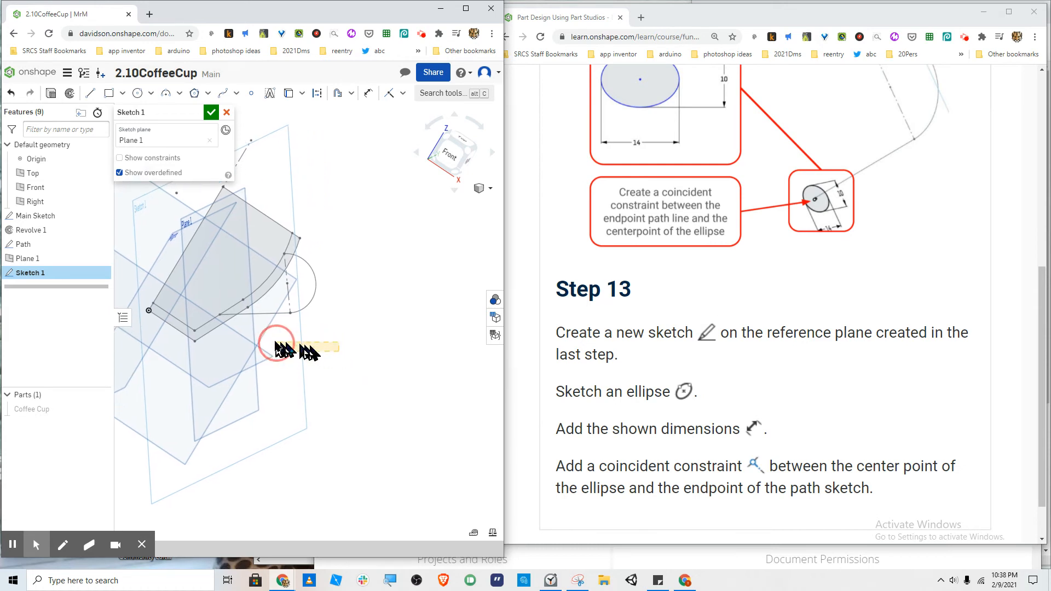
{"action": "left_click", "coordinate": [122, 319]}
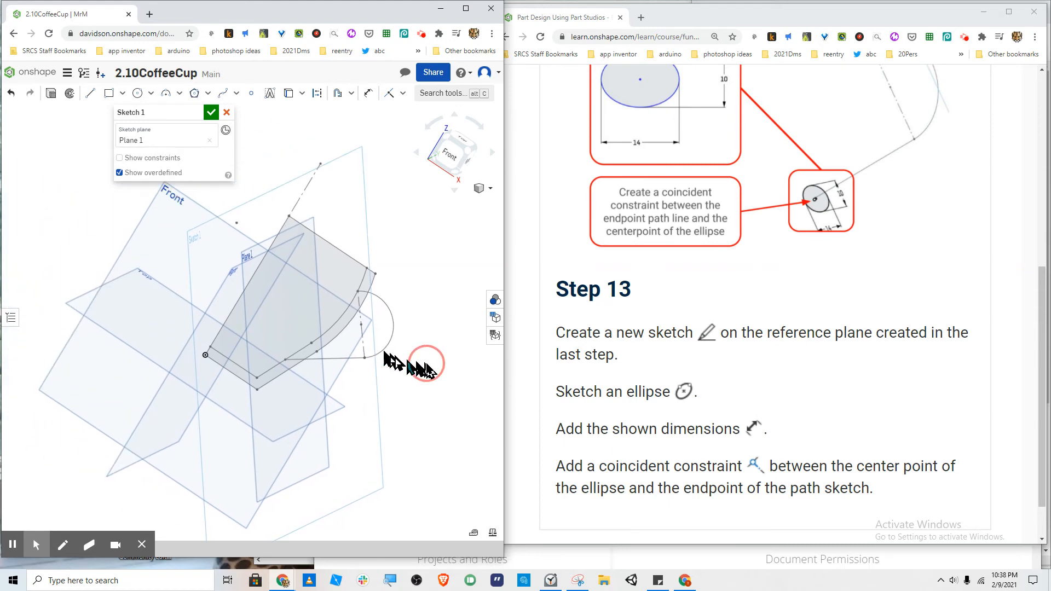
{"action": "right_click_drag", "start_coordinate": [406, 363], "coordinate": [365, 342]}
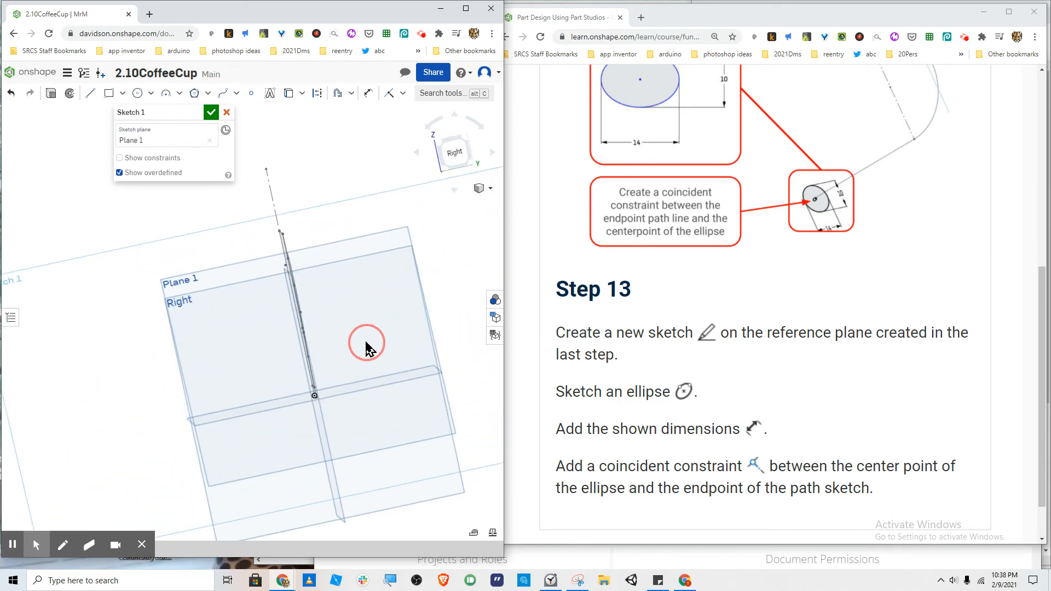
{"action": "scroll", "coordinate": [684, 290], "scroll_direction": "up", "scroll_amount": 4}
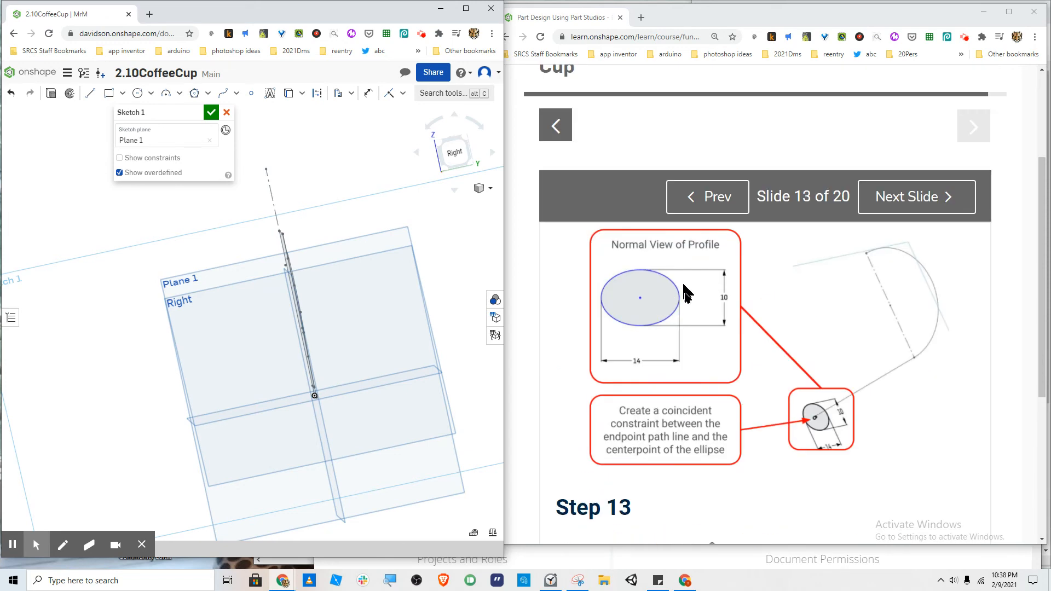
{"action": "scroll", "coordinate": [688, 303], "scroll_direction": "down", "scroll_amount": 1}
{"action": "scroll", "coordinate": [688, 303], "scroll_direction": "down", "scroll_amount": 1}
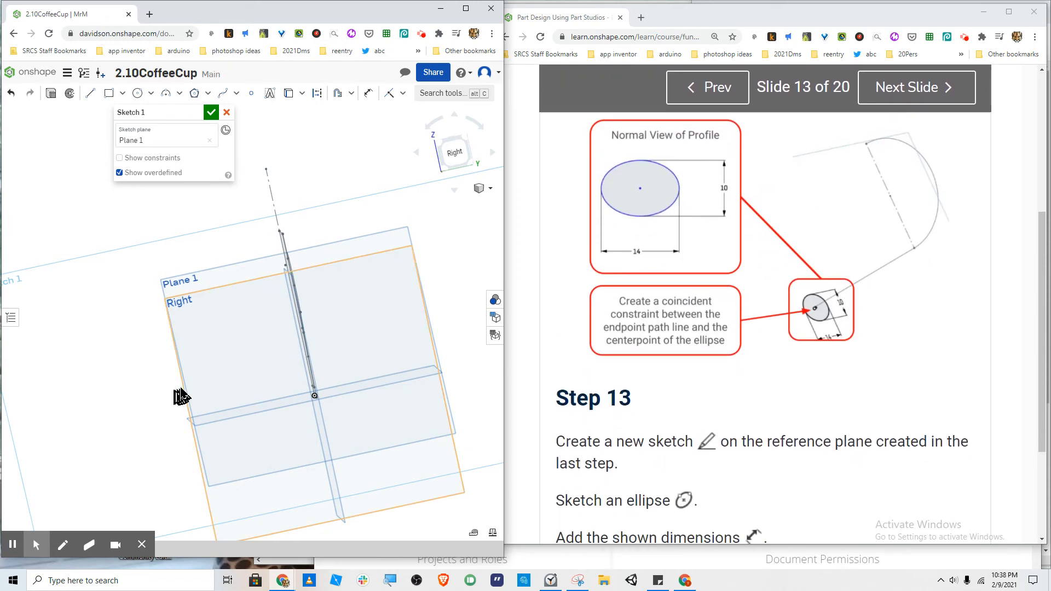
{"action": "right_click_drag", "start_coordinate": [127, 407], "coordinate": [145, 409]}
{"action": "left_click_drag", "start_coordinate": [145, 409], "coordinate": [157, 404]}
{"action": "right_click_drag", "start_coordinate": [157, 408], "coordinate": [198, 389]}
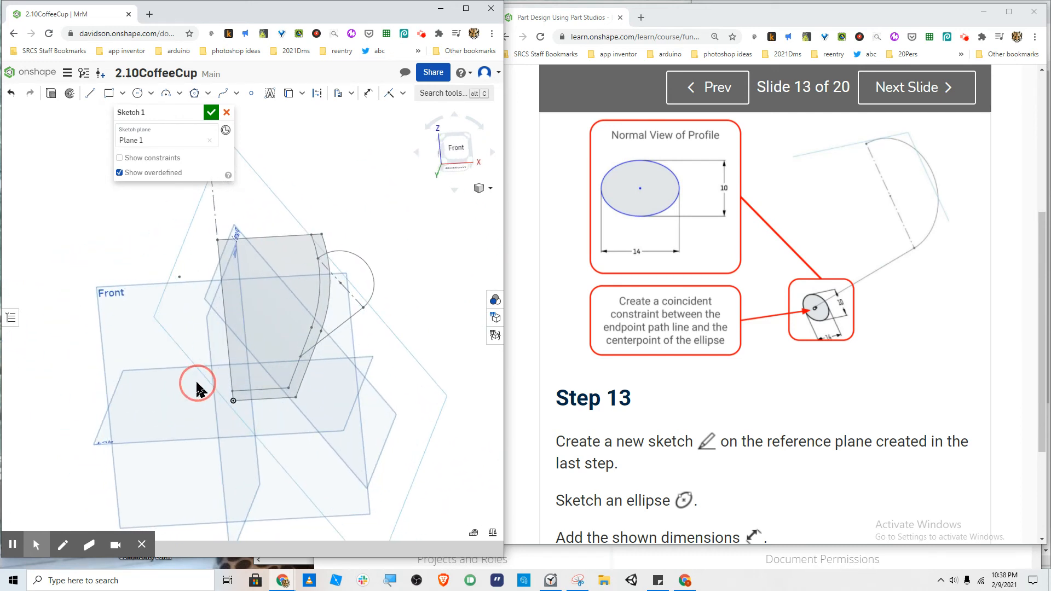
Step: Sketch a small ellipse on Plane 1 centred on the handle path's lower endpoint at the inner cup wall
{"action": "left_click", "coordinate": [301, 358]}
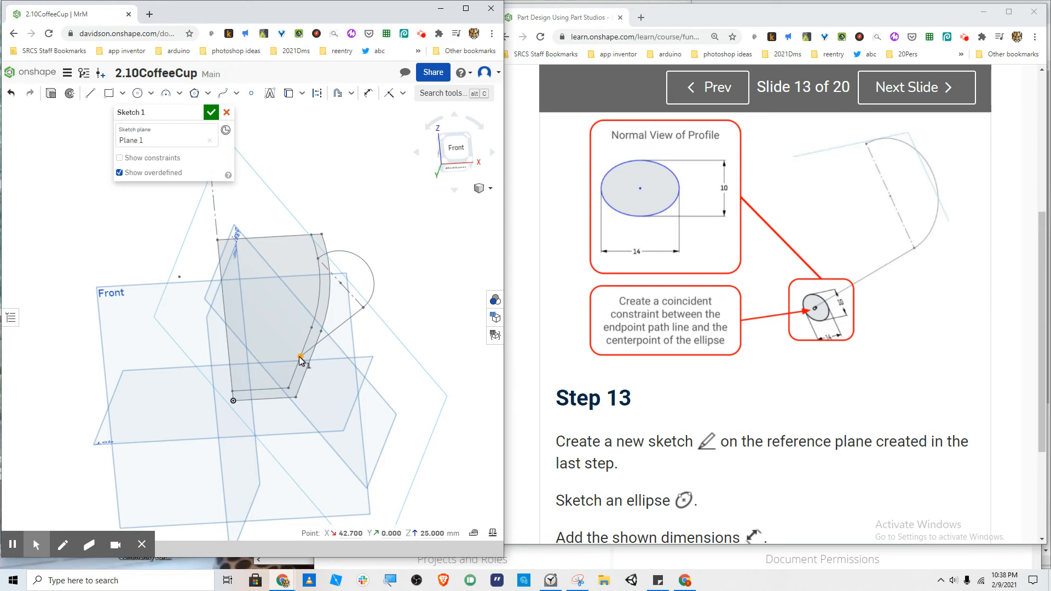
{"action": "left_click", "coordinate": [150, 93]}
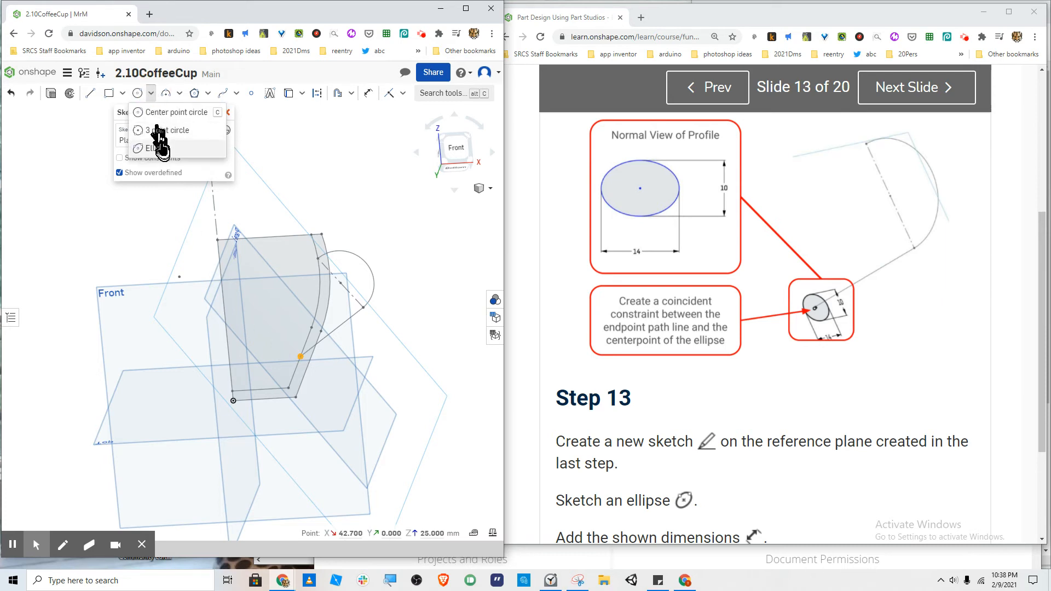
{"action": "left_click", "coordinate": [159, 148]}
{"action": "scroll", "coordinate": [304, 362], "scroll_direction": "up", "scroll_amount": 5}
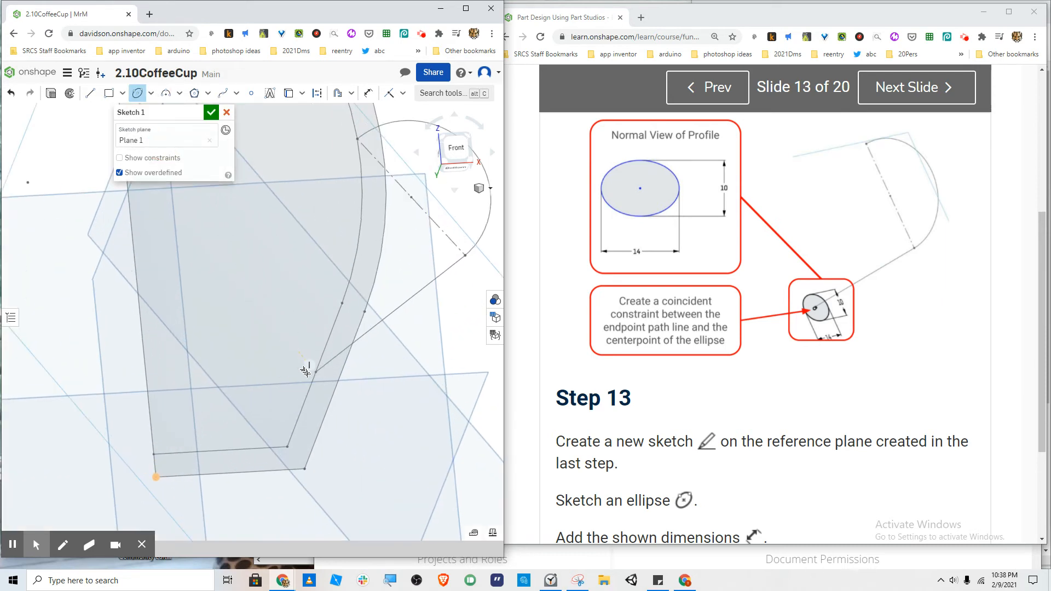
{"action": "scroll", "coordinate": [306, 372], "scroll_direction": "up", "scroll_amount": 3}
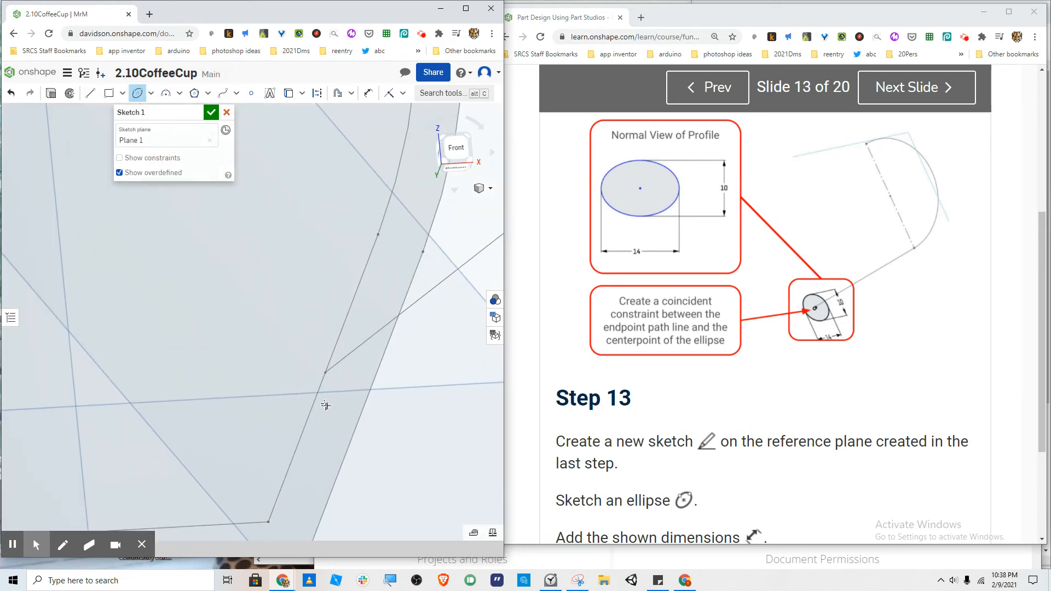
{"action": "left_click", "coordinate": [326, 372]}
{"action": "left_click", "coordinate": [333, 402]}
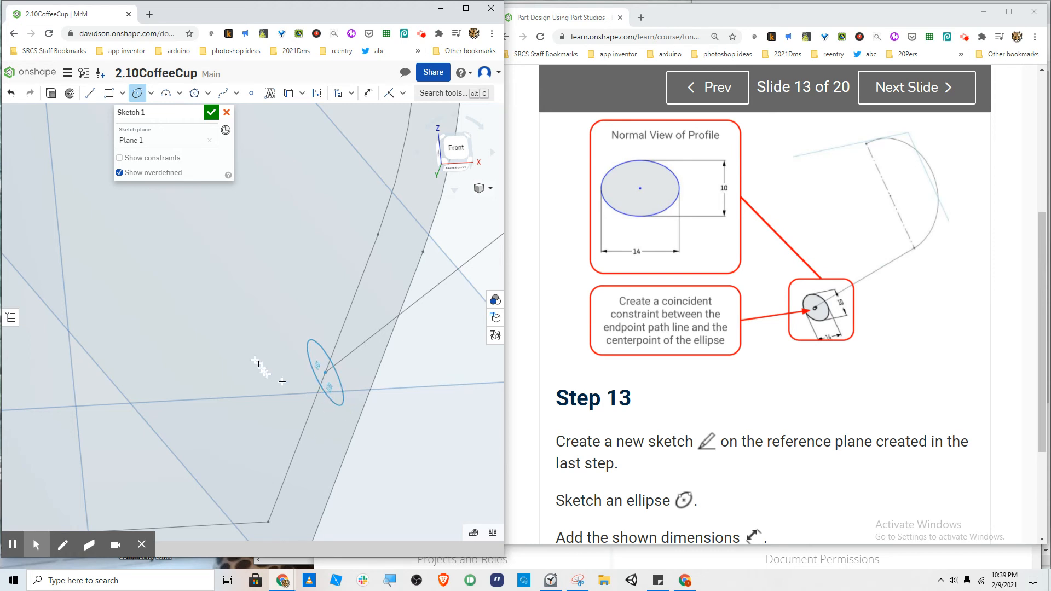
{"action": "mouse_move", "coordinate": [256, 362]}
{"action": "right_mouse_down"}
{"action": "mouse_move", "coordinate": [239, 364]}
{"action": "mouse_move", "coordinate": [287, 367]}
{"action": "right_mouse_up"}
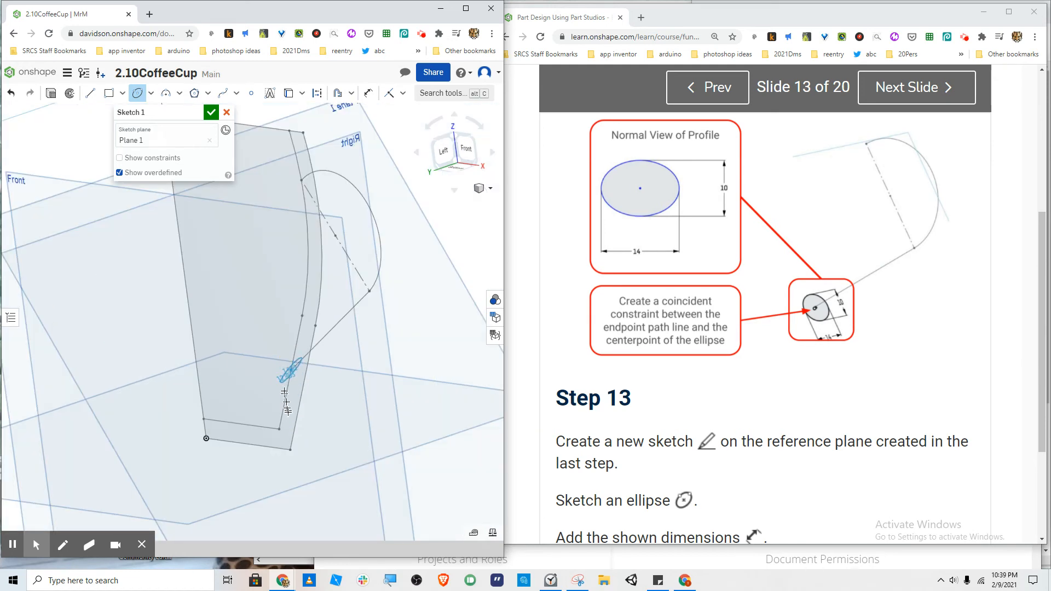
Step: Complete the profile ellipse around the handle path's lower endpoint, about 12.9 mm across one axis, and leave the ellipse tool
{"action": "scroll", "coordinate": [281, 370], "scroll_direction": "up", "scroll_amount": 5}
{"action": "scroll", "coordinate": [279, 369], "scroll_direction": "up", "scroll_amount": 4}
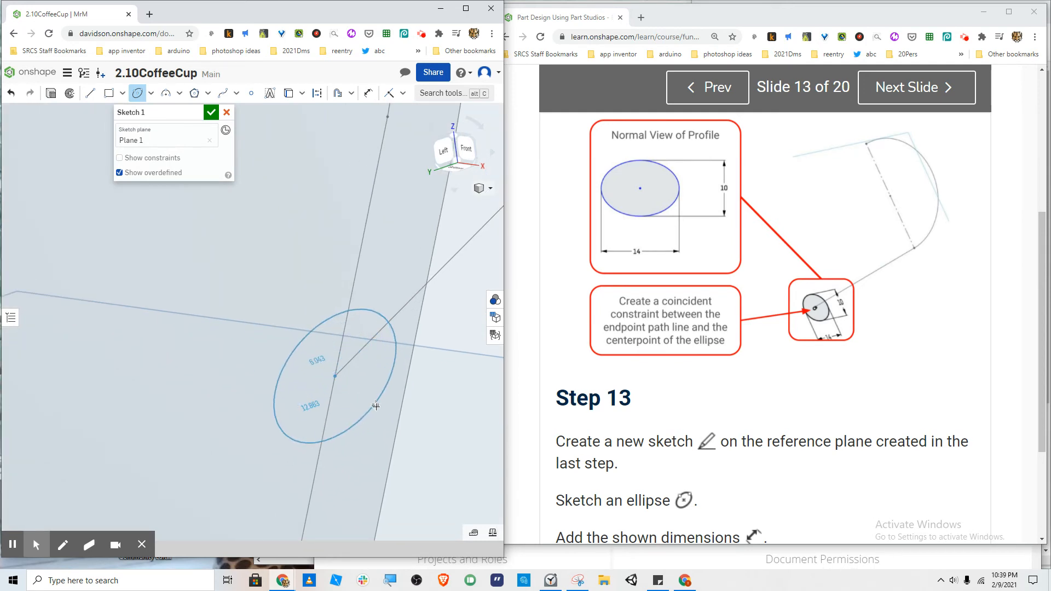
{"action": "left_click", "coordinate": [383, 418]}
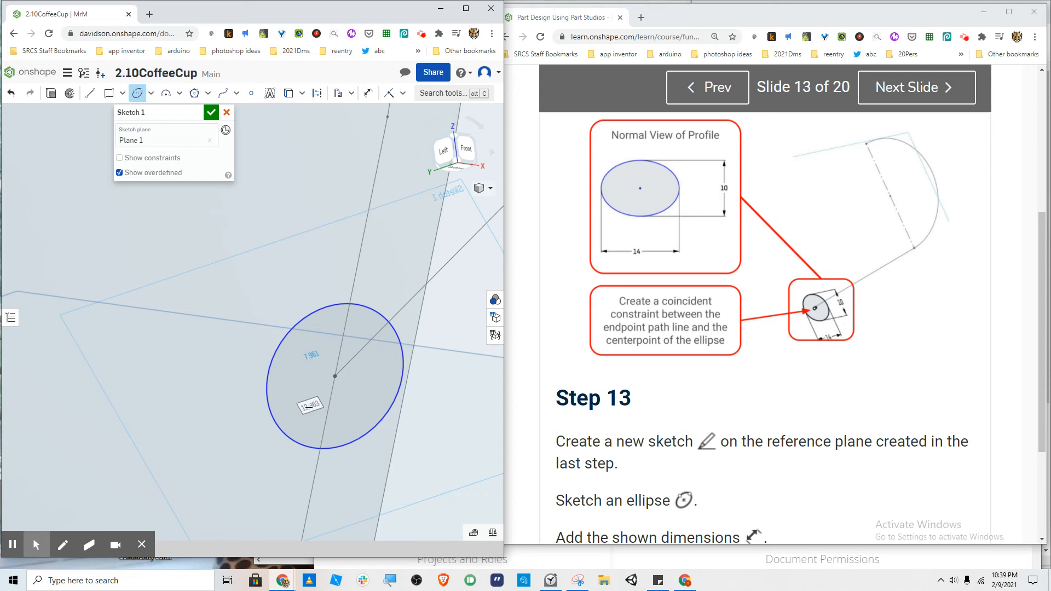
{"action": "left_click", "coordinate": [309, 407]}
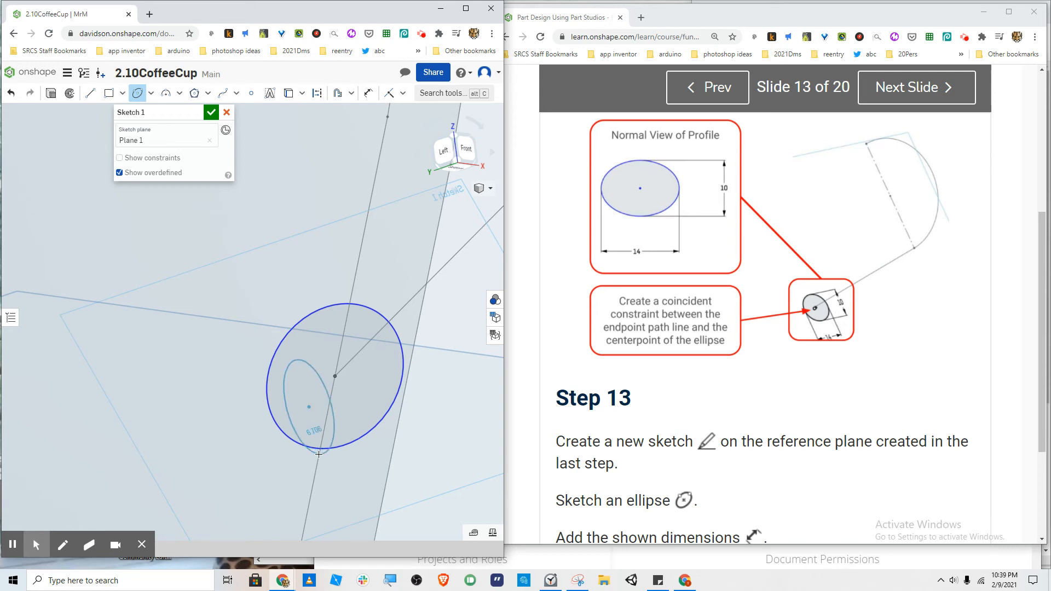
{"action": "key", "text": "Escape"}
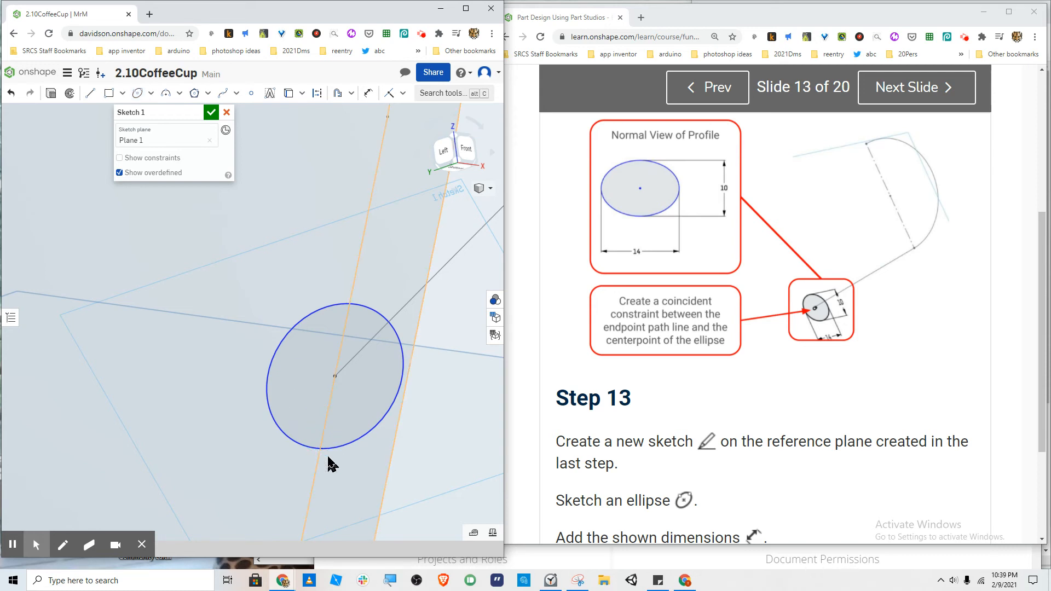
Step: Dimension the ellipse's first axis on Plane 1 and set it to 10 mm
{"action": "key", "text": "u"}
{"action": "left_click", "coordinate": [332, 448]}
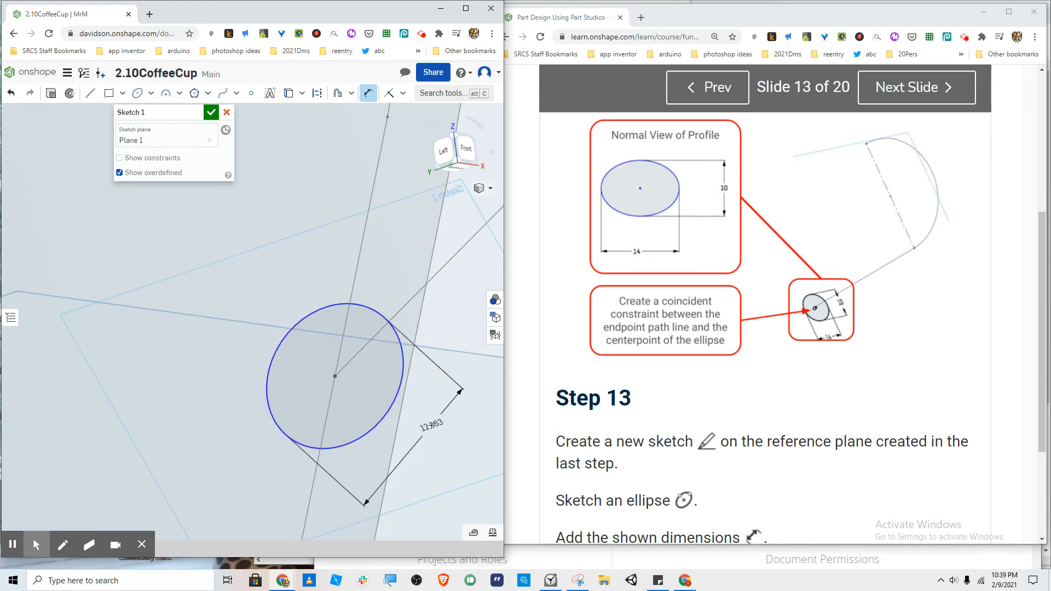
{"action": "left_click", "coordinate": [430, 474]}
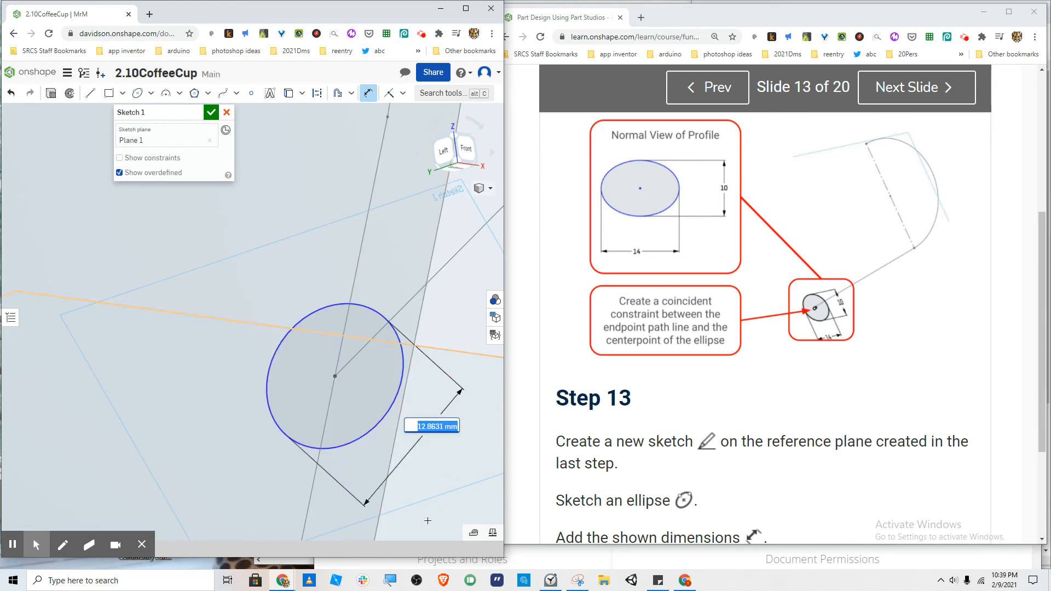
{"action": "type", "text": "10"}
{"action": "key", "text": "Return"}
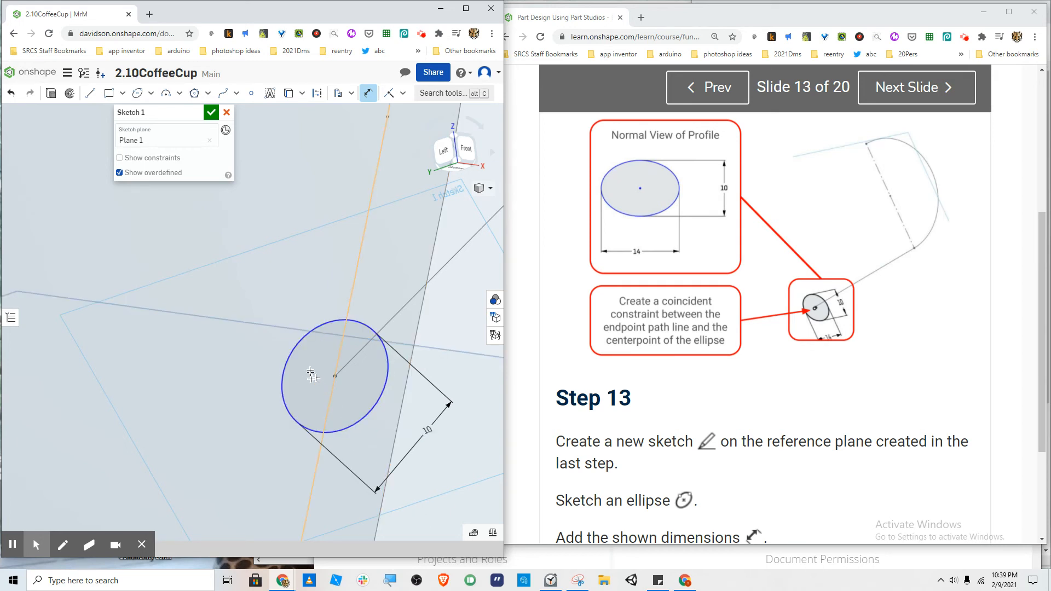
Step: Dimension the ellipse's other axis, perpendicular to the 10 mm one, and set it to 14 mm
{"action": "left_click", "coordinate": [301, 339]}
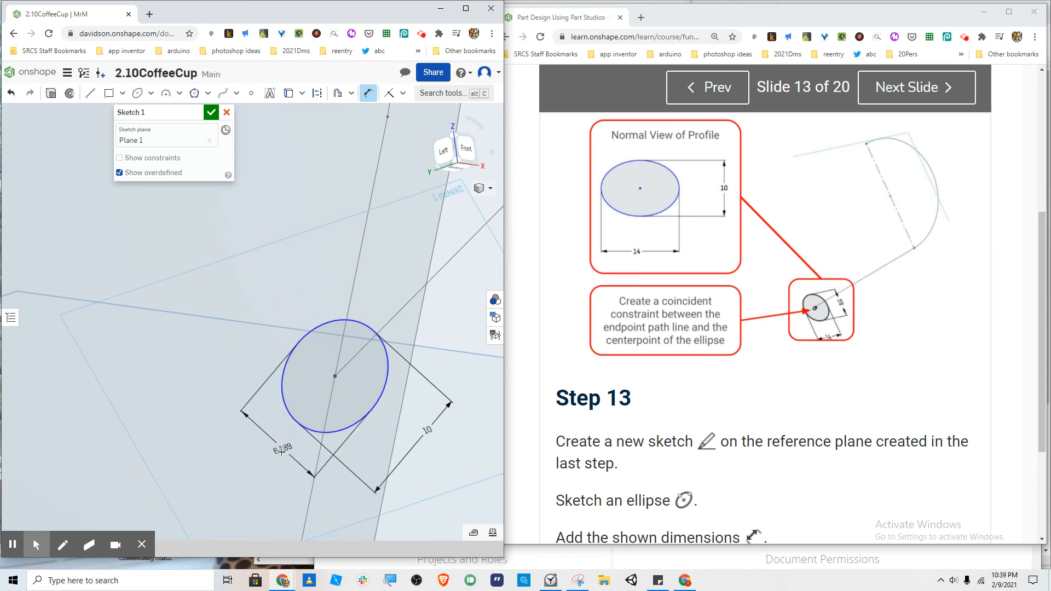
{"action": "left_click", "coordinate": [281, 447]}
{"action": "type", "text": "1"}
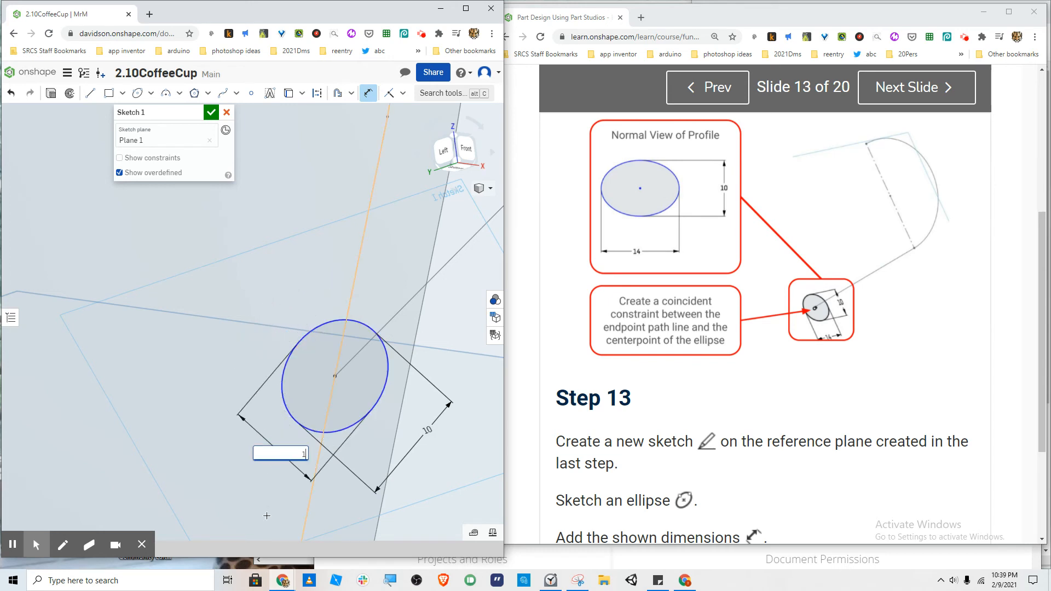
{"action": "type", "text": "4"}
{"action": "key", "text": "Return"}
Step: Read the Step 13 coincident constraint instruction and examine the ellipse's centre at the handle path's endpoint
{"action": "scroll", "coordinate": [257, 454], "scroll_direction": "down", "scroll_amount": 3}
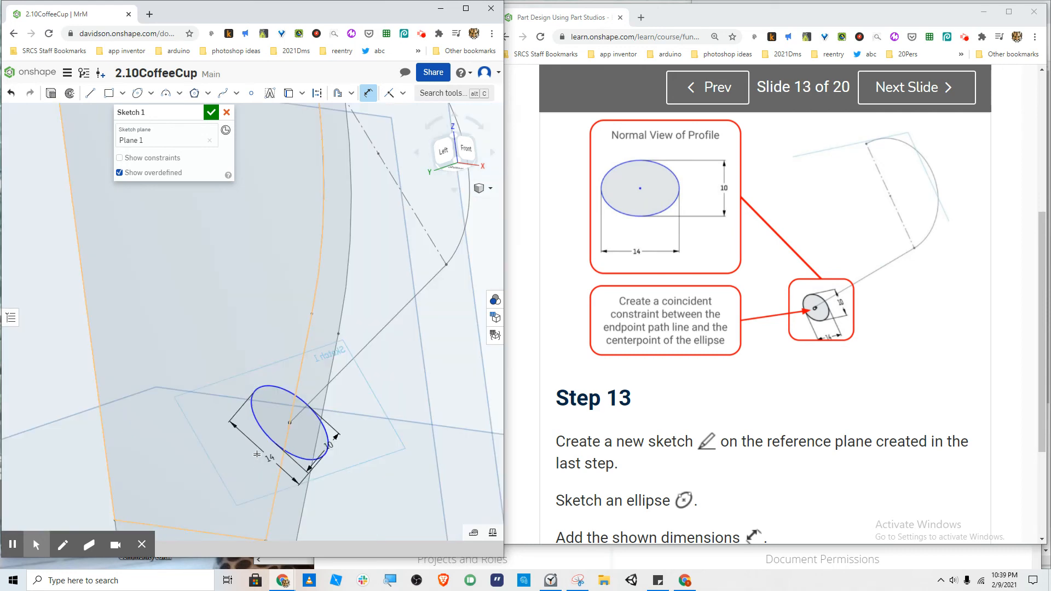
{"action": "scroll", "coordinate": [276, 450], "scroll_direction": "down", "scroll_amount": 3}
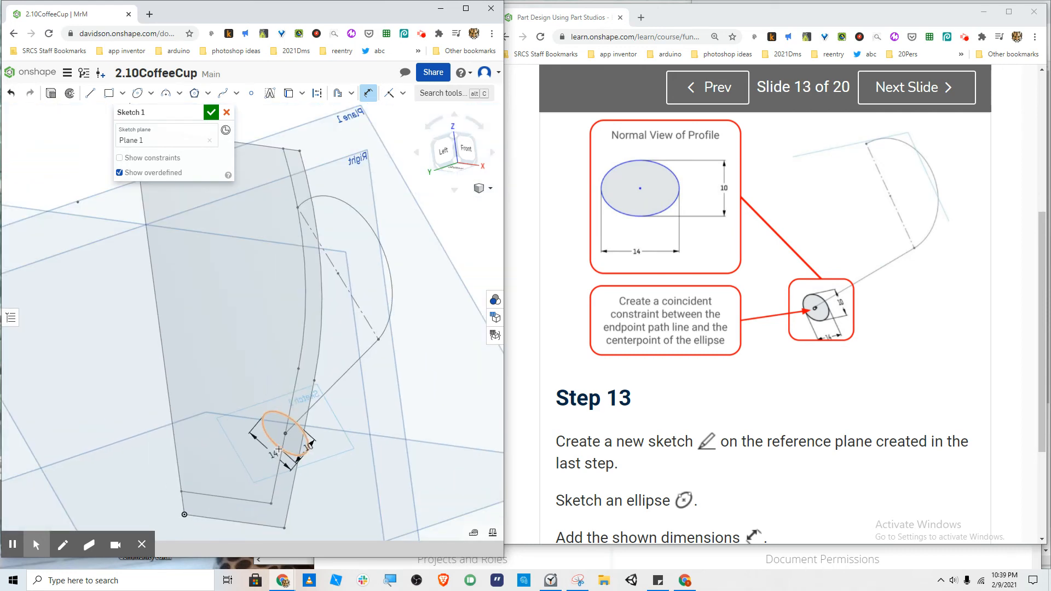
{"action": "scroll", "coordinate": [872, 398], "scroll_direction": "down", "scroll_amount": 3}
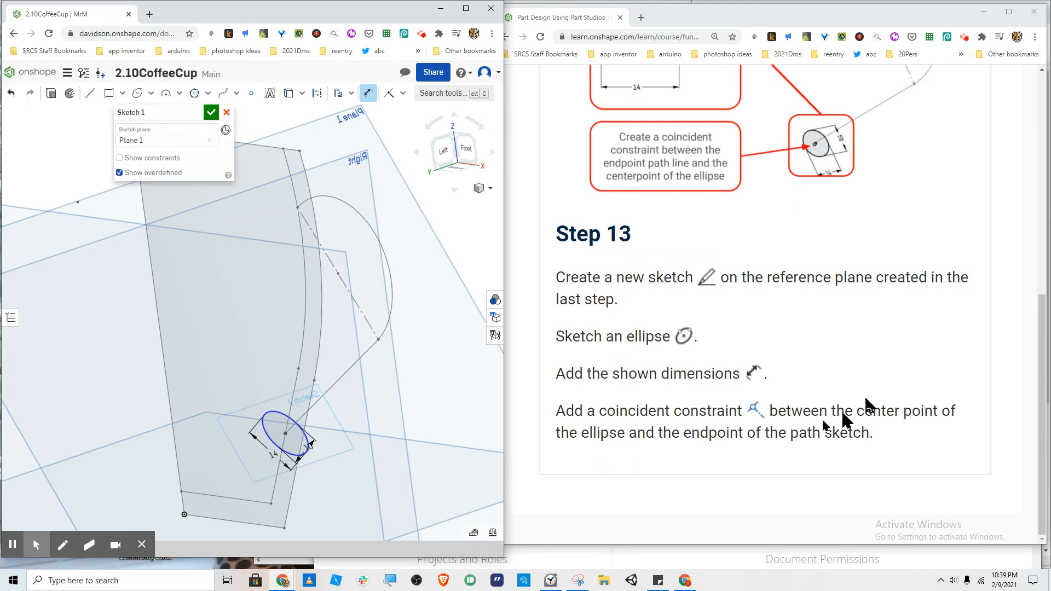
{"action": "scroll", "coordinate": [297, 470], "scroll_direction": "up", "scroll_amount": 2}
{"action": "scroll", "coordinate": [297, 470], "scroll_direction": "up", "scroll_amount": 3}
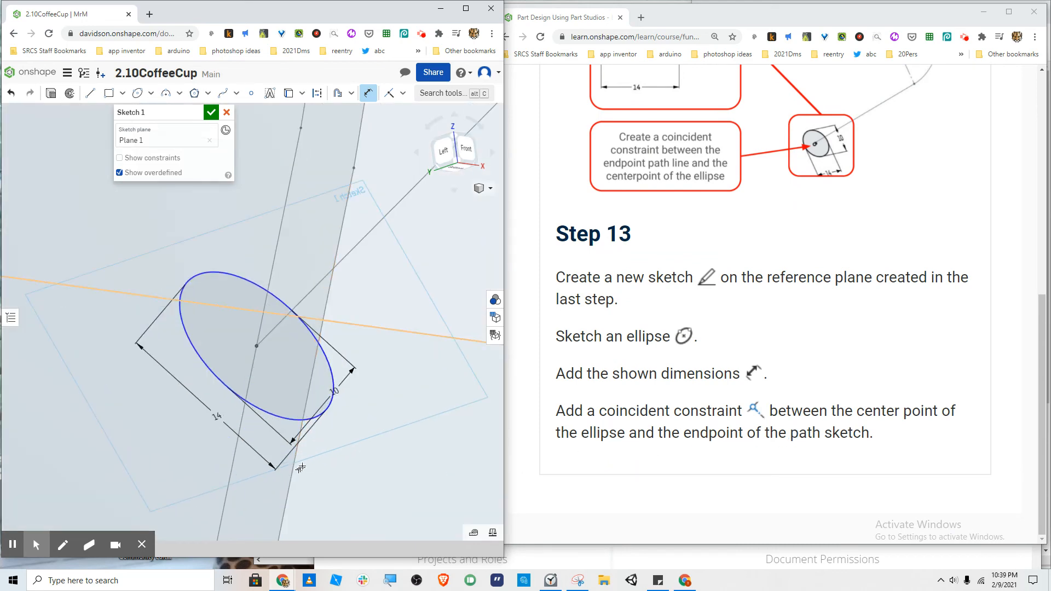
{"action": "scroll", "coordinate": [311, 427], "scroll_direction": "down", "scroll_amount": 5}
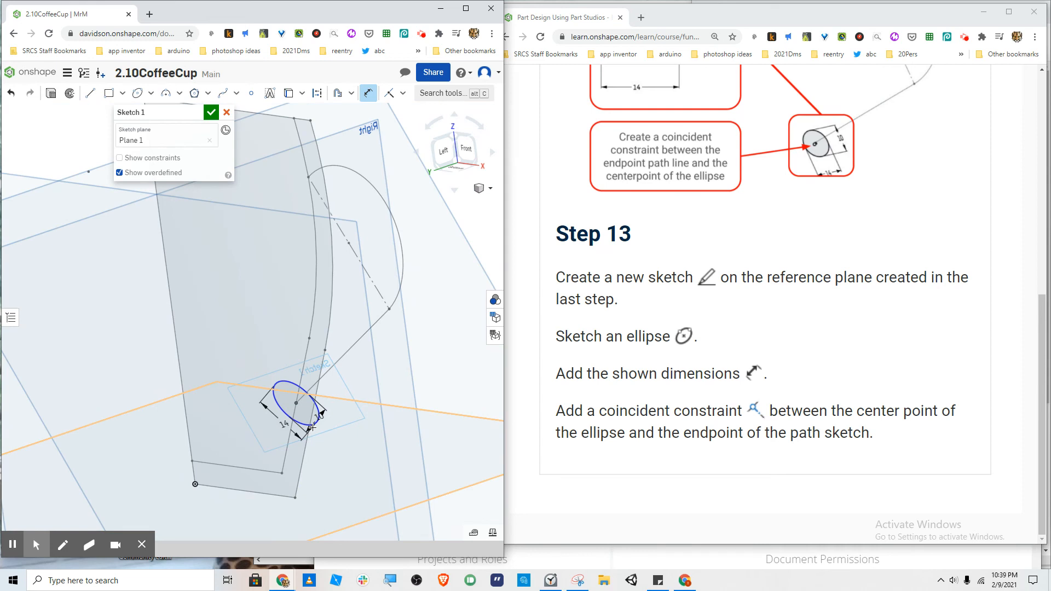
{"action": "scroll", "coordinate": [311, 427], "scroll_direction": "up", "scroll_amount": 8}
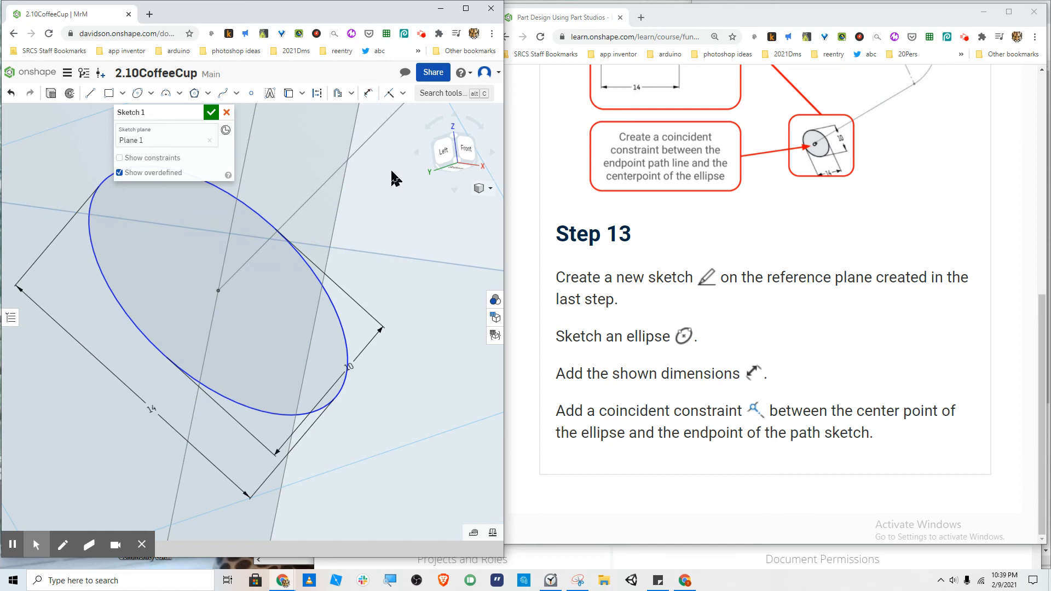
Step: Find the Coincident constraint and try to apply it between the ellipse's inner point and the path line's endpoint
{"action": "left_click", "coordinate": [429, 93]}
{"action": "type", "text": "co"}
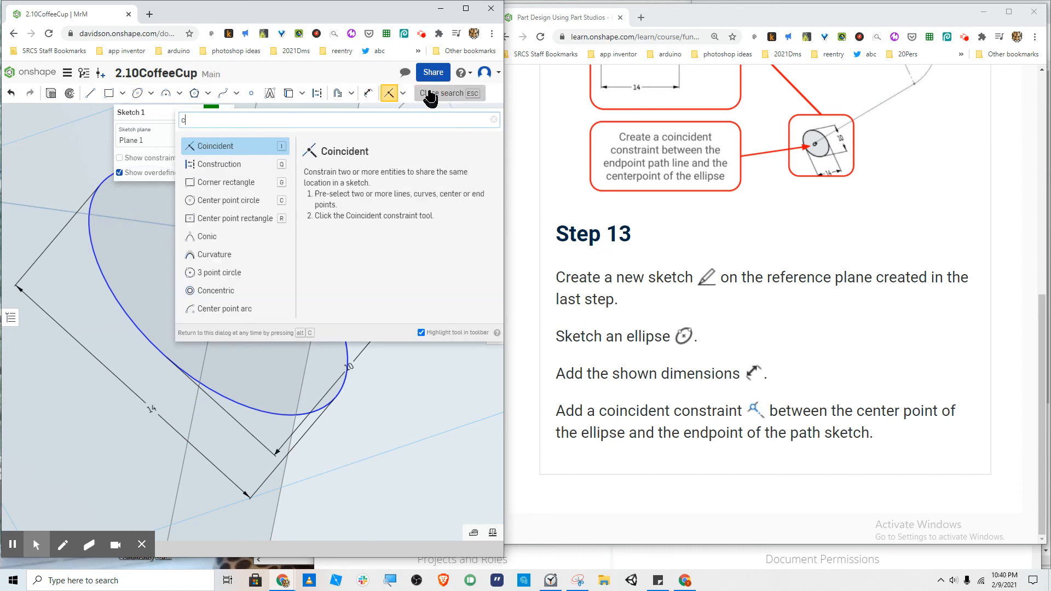
{"action": "left_click", "coordinate": [218, 149]}
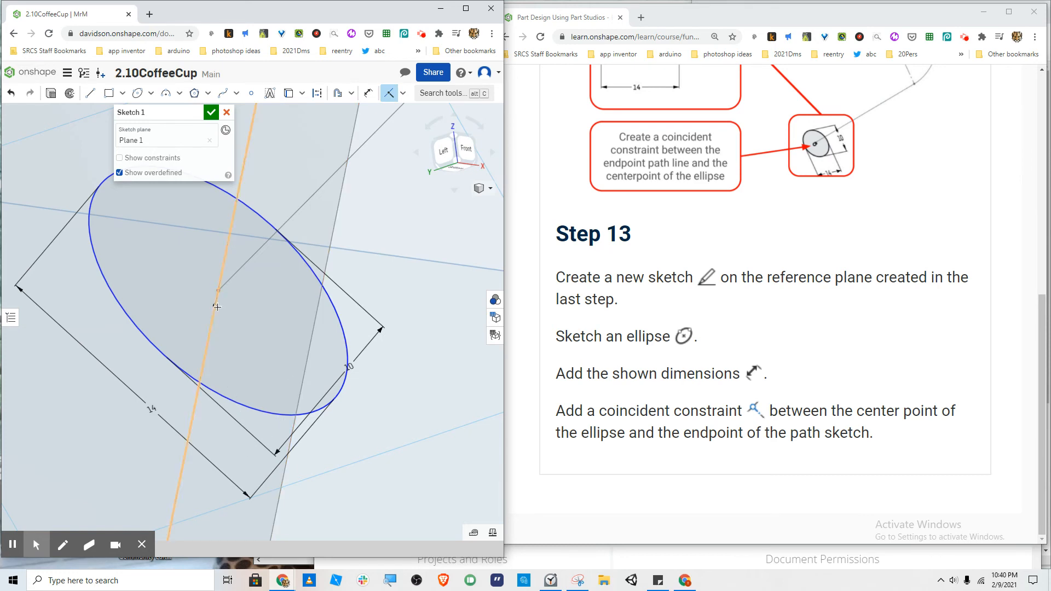
{"action": "scroll", "coordinate": [217, 303], "scroll_direction": "down", "scroll_amount": 3}
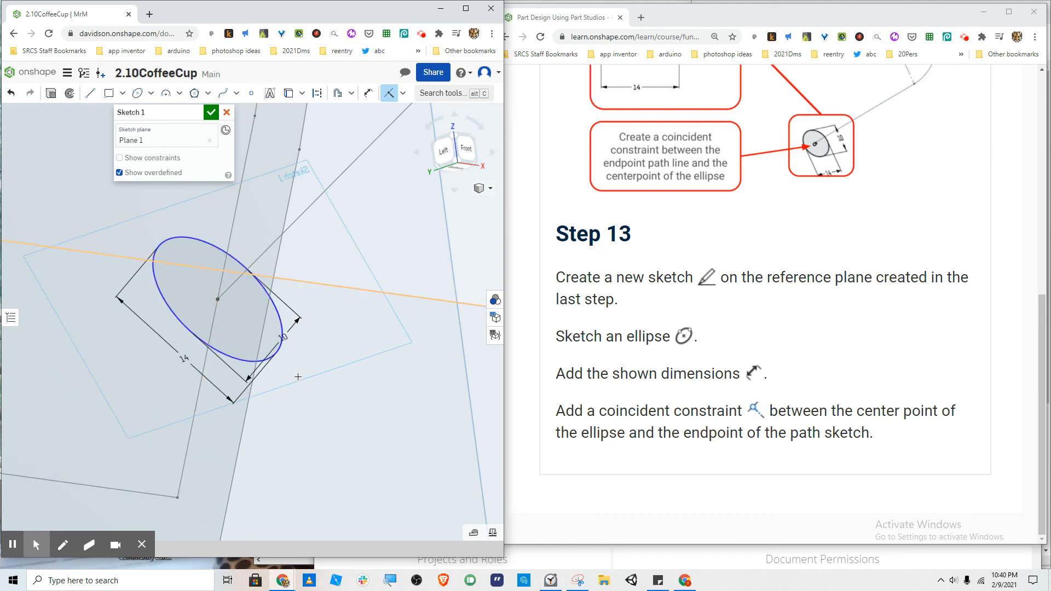
{"action": "mouse_move", "coordinate": [298, 376]}
{"action": "right_mouse_down"}
{"action": "mouse_move", "coordinate": [263, 380]}
{"action": "mouse_move", "coordinate": [224, 407]}
{"action": "mouse_move", "coordinate": [194, 369]}
{"action": "right_mouse_up"}
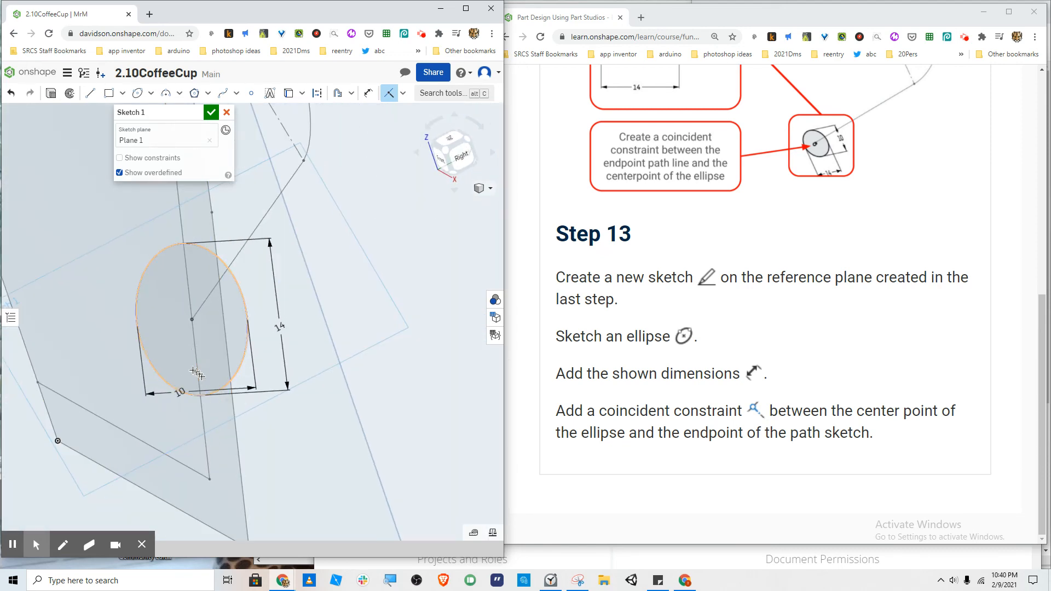
{"action": "scroll", "coordinate": [193, 352], "scroll_direction": "up", "scroll_amount": 5}
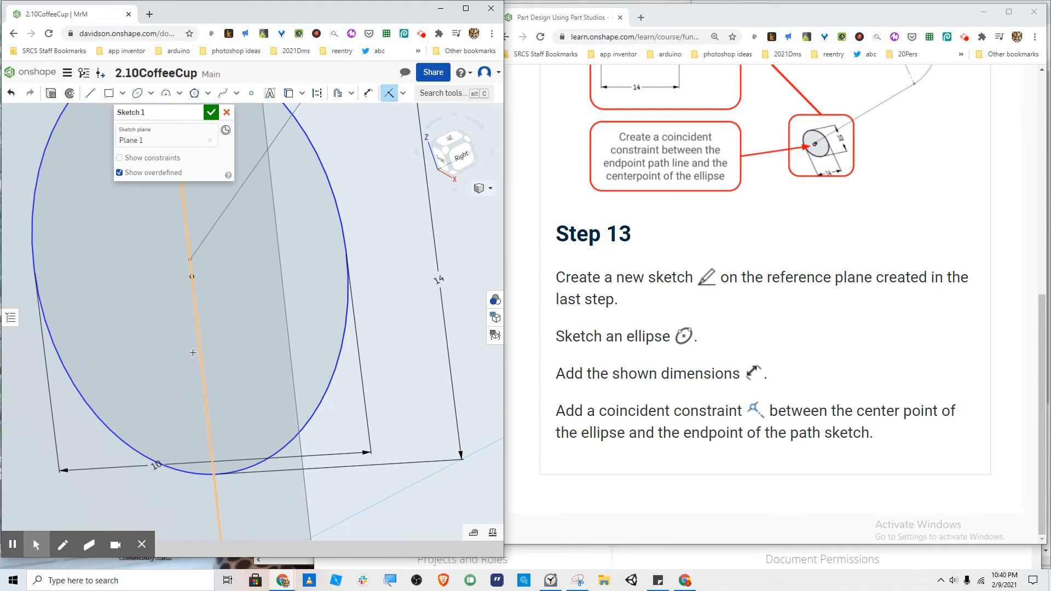
{"action": "left_click", "coordinate": [190, 275]}
{"action": "left_click", "coordinate": [190, 259]}
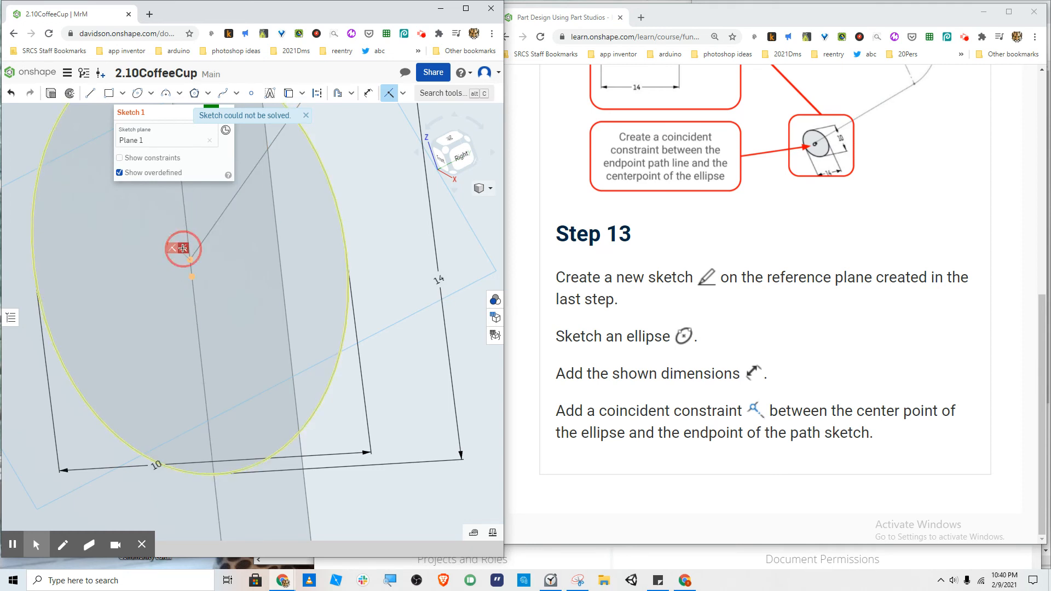
Step: Remove the added coincident constraint and retry it between the ellipse's inner points and the path endpoint
{"action": "key", "text": "Delete"}
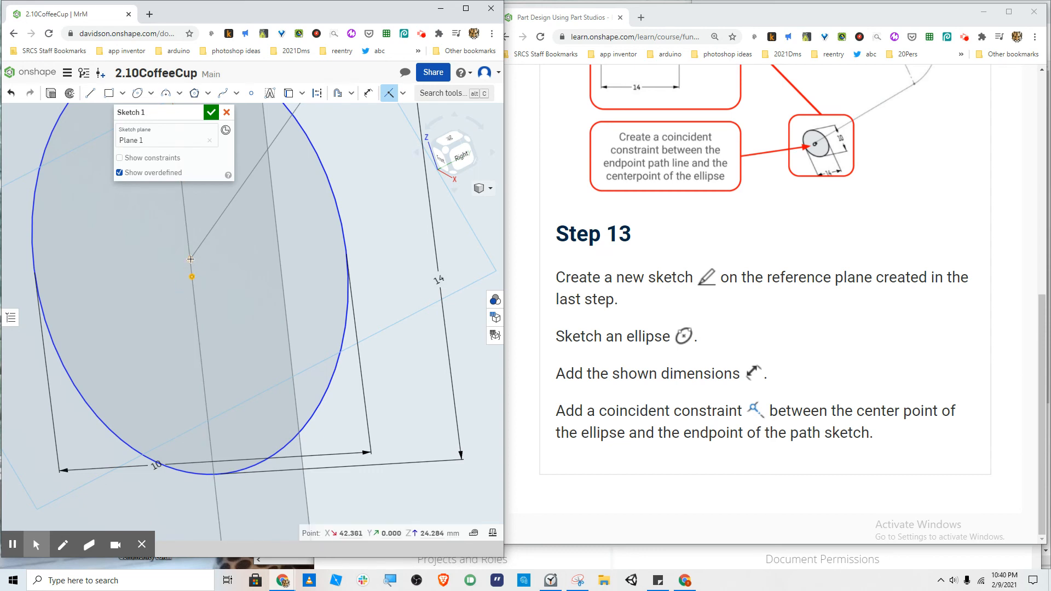
{"action": "left_click", "coordinate": [190, 260]}
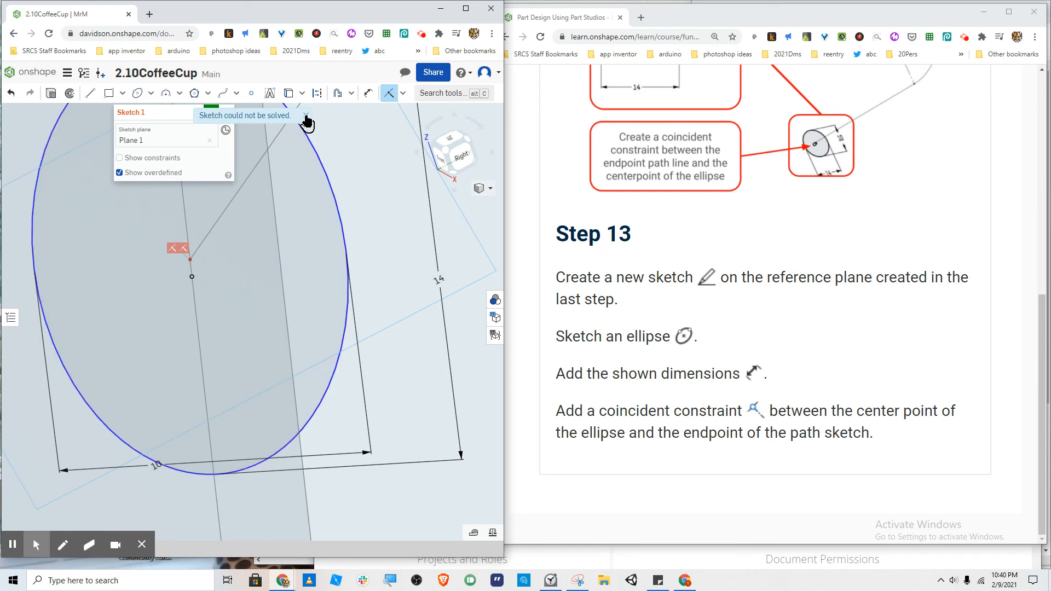
{"action": "left_click", "coordinate": [306, 116]}
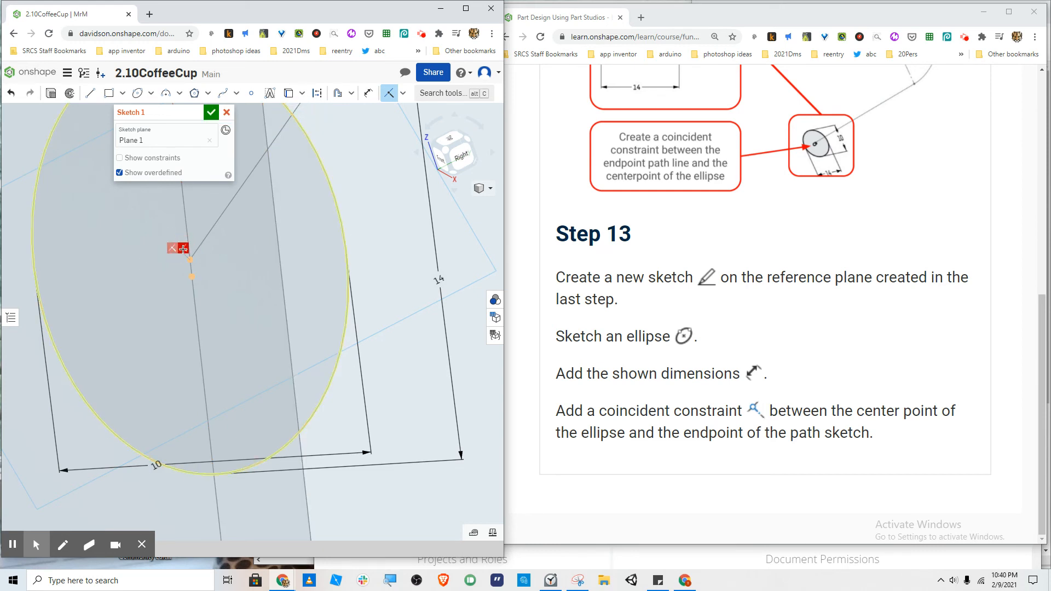
{"action": "left_click", "coordinate": [183, 249]}
{"action": "left_click", "coordinate": [189, 277]}
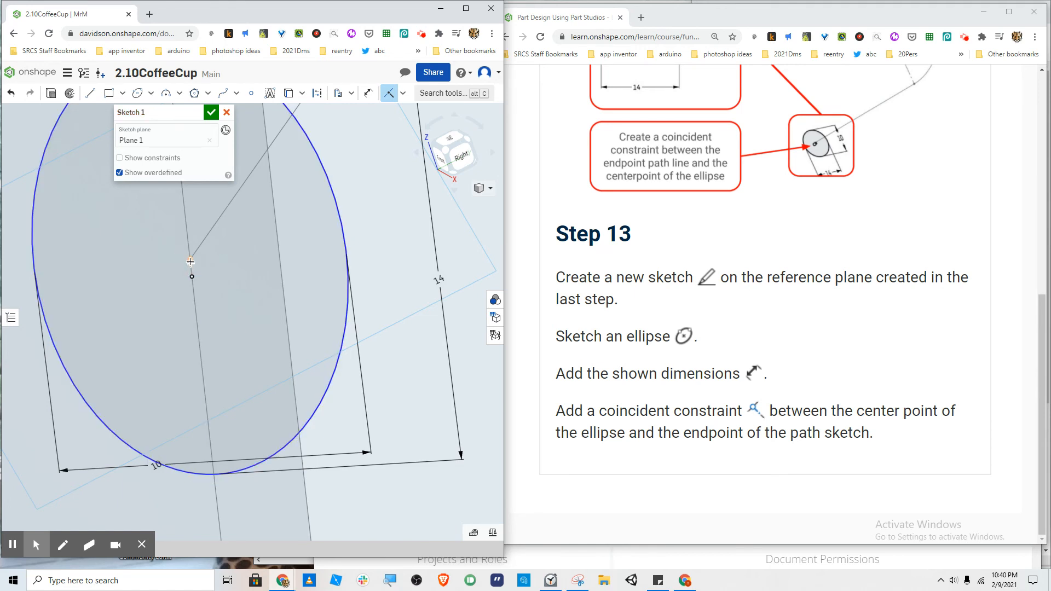
{"action": "left_click", "coordinate": [190, 259]}
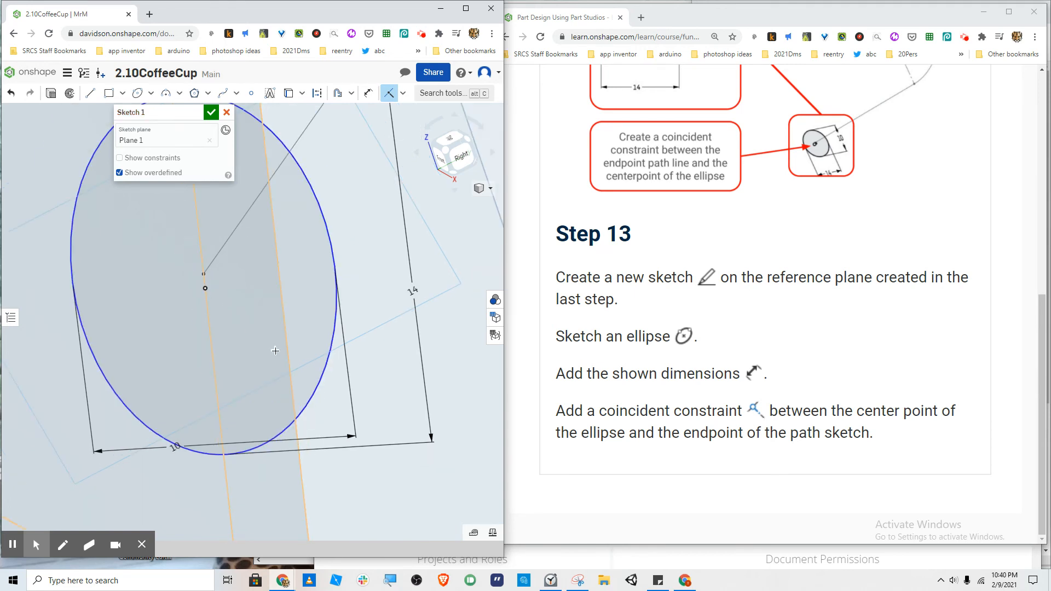
Step: Advance the Coffee Cup tutorial to Step 14 and read its instruction
{"action": "scroll", "coordinate": [276, 350], "scroll_direction": "down", "scroll_amount": 5}
{"action": "scroll", "coordinate": [751, 411], "scroll_direction": "up", "scroll_amount": 6}
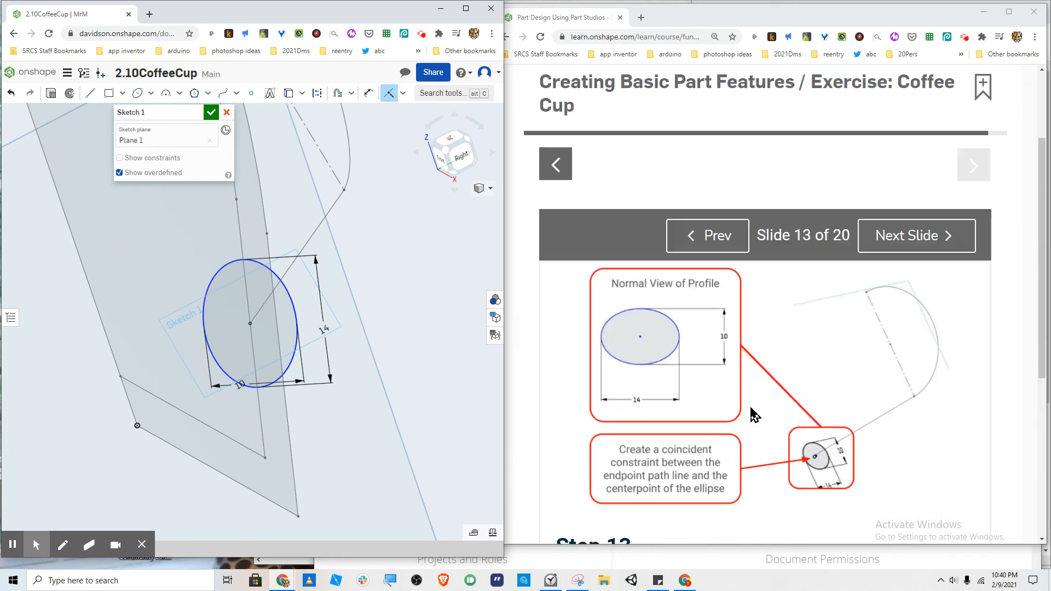
{"action": "left_click", "coordinate": [900, 308]}
{"action": "left_click", "coordinate": [900, 308]}
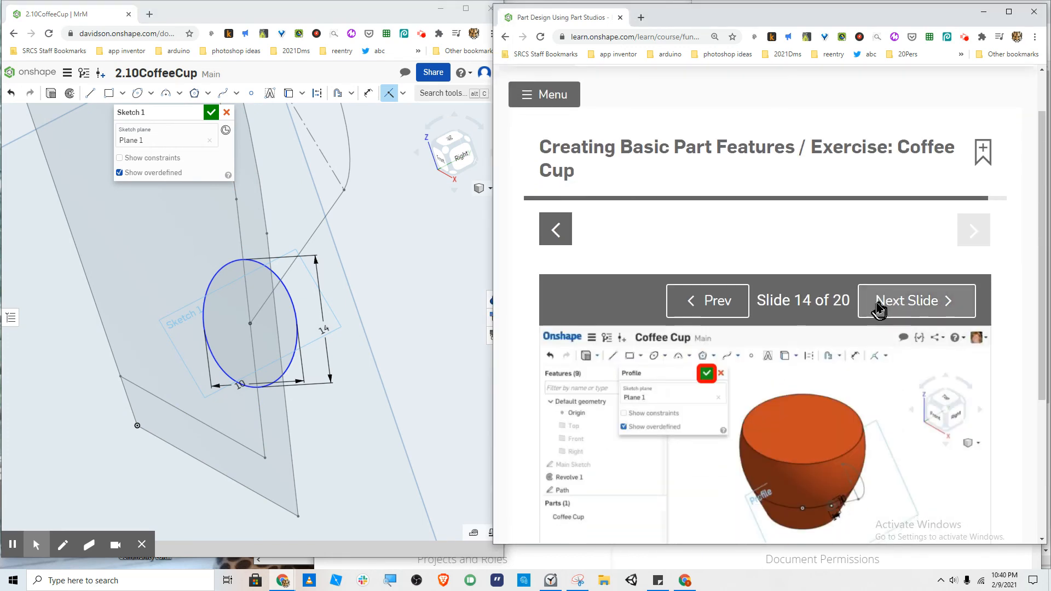
{"action": "scroll", "coordinate": [878, 309], "scroll_direction": "down", "scroll_amount": 4}
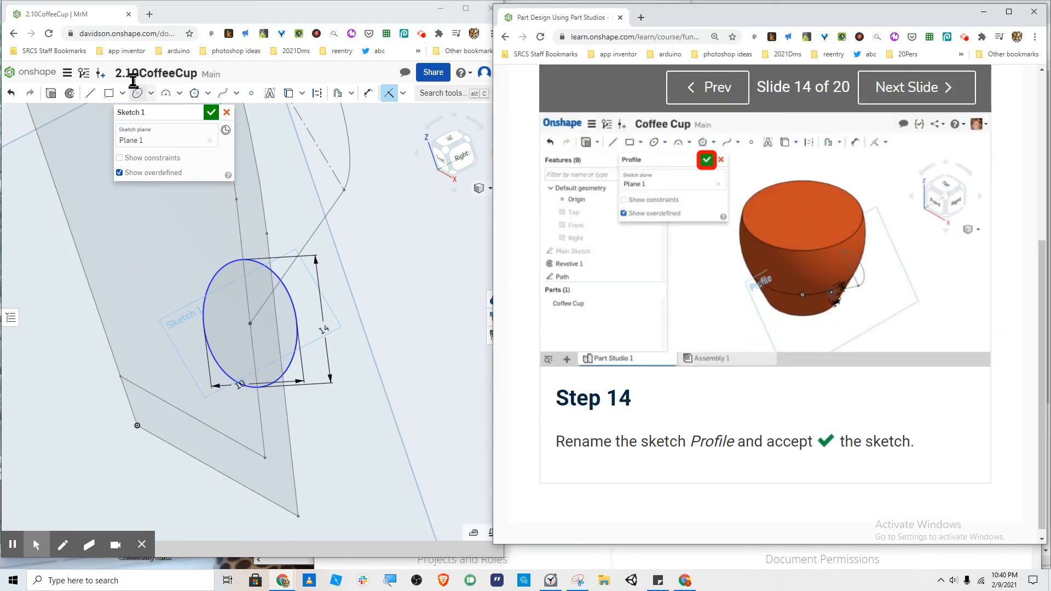
Step: Rename the ellipse sketch Profile and accept it
{"action": "left_click", "coordinate": [196, 118]}
{"action": "left_click", "coordinate": [195, 112]}
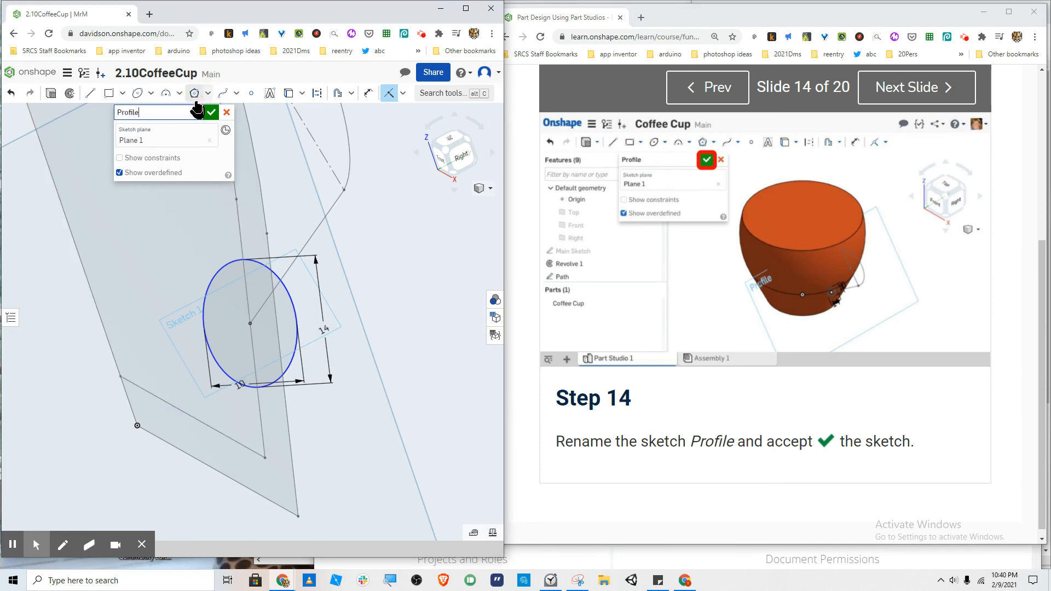
{"action": "left_click", "coordinate": [212, 113]}
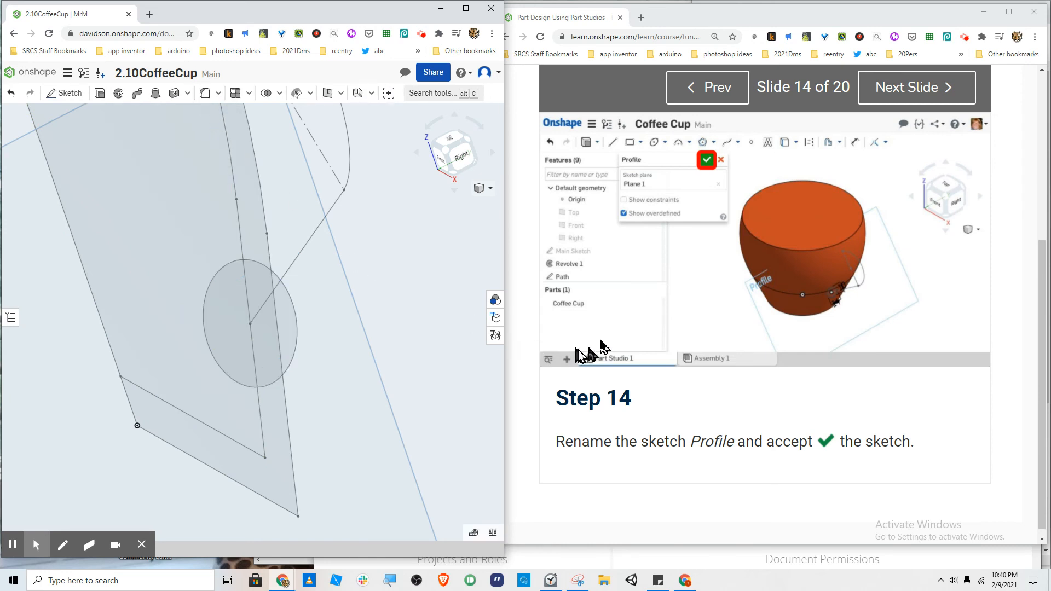
Step: Advance the tutorial to Step 15, read the Solid Sweep instructions, and orbit the model to inspect the profile and handle path
{"action": "left_click", "coordinate": [914, 89]}
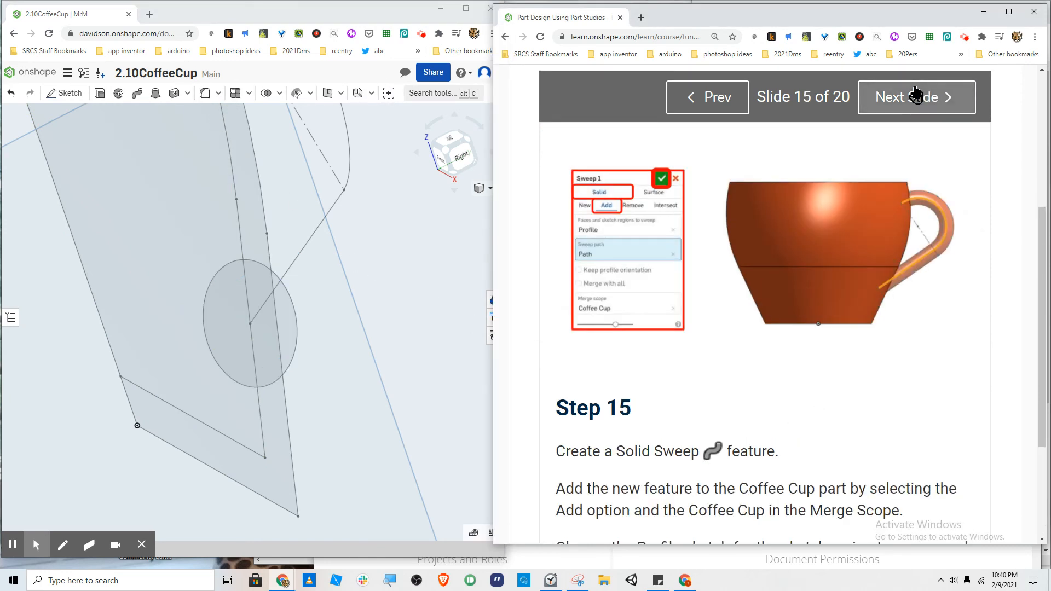
{"action": "scroll", "coordinate": [316, 355], "scroll_direction": "down", "scroll_amount": 5}
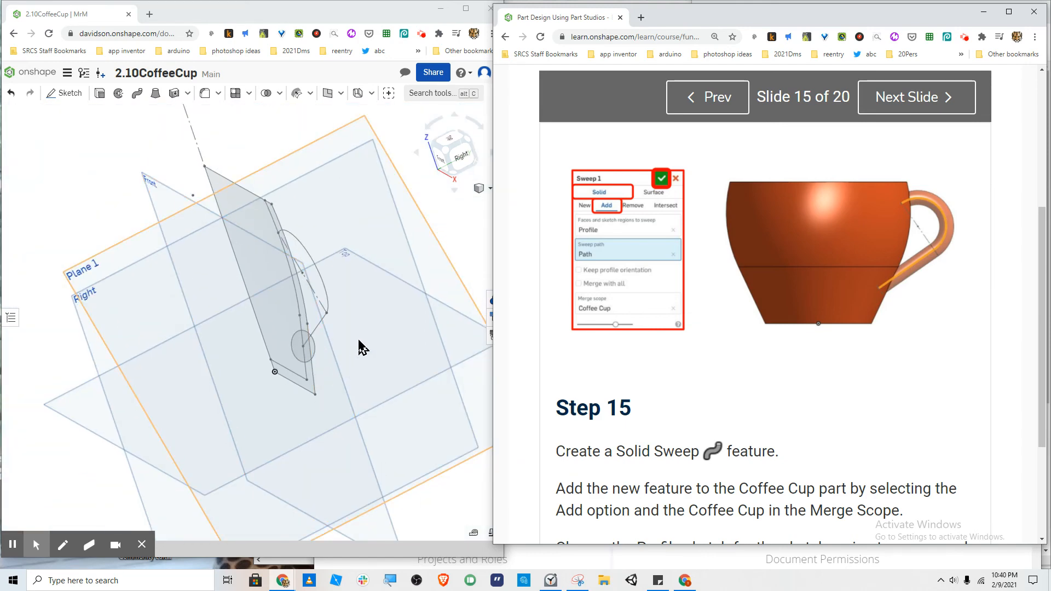
{"action": "mouse_move", "coordinate": [359, 347]}
{"action": "right_mouse_down"}
{"action": "mouse_move", "coordinate": [328, 366]}
{"action": "mouse_move", "coordinate": [354, 374]}
{"action": "mouse_move", "coordinate": [352, 338]}
{"action": "mouse_move", "coordinate": [364, 331]}
{"action": "mouse_move", "coordinate": [350, 313]}
{"action": "mouse_move", "coordinate": [364, 339]}
{"action": "right_mouse_up"}
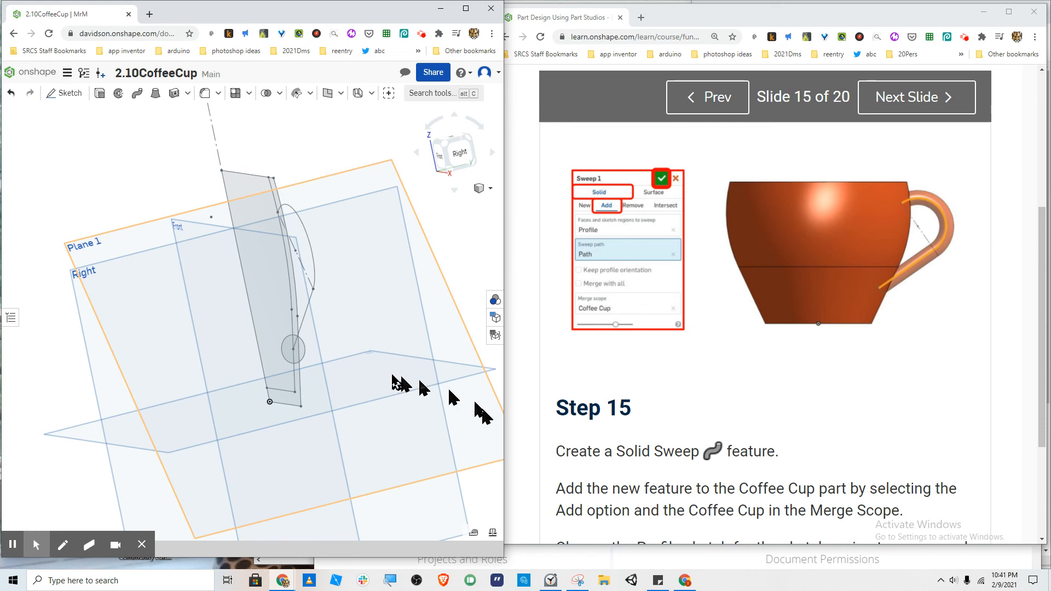
{"action": "right_click_drag", "start_coordinate": [356, 378], "coordinate": [400, 378]}
{"action": "scroll", "coordinate": [725, 421], "scroll_direction": "down", "scroll_amount": 1}
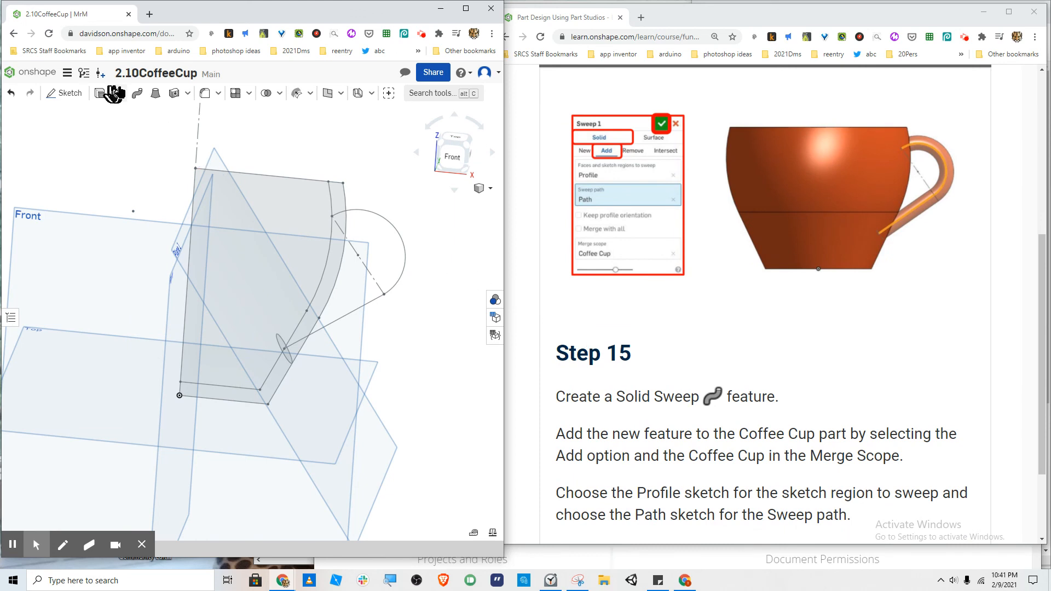
Step: Start a solid sweep in Add mode and choose the ellipse face of the Profile sketch as the region to sweep
{"action": "left_click", "coordinate": [137, 94]}
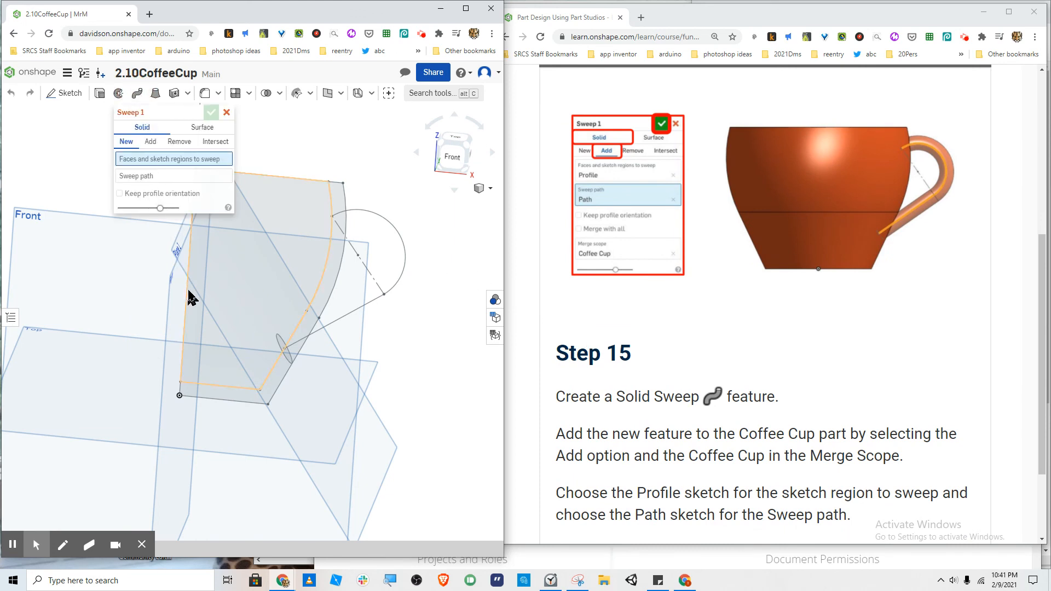
{"action": "left_click", "coordinate": [150, 142]}
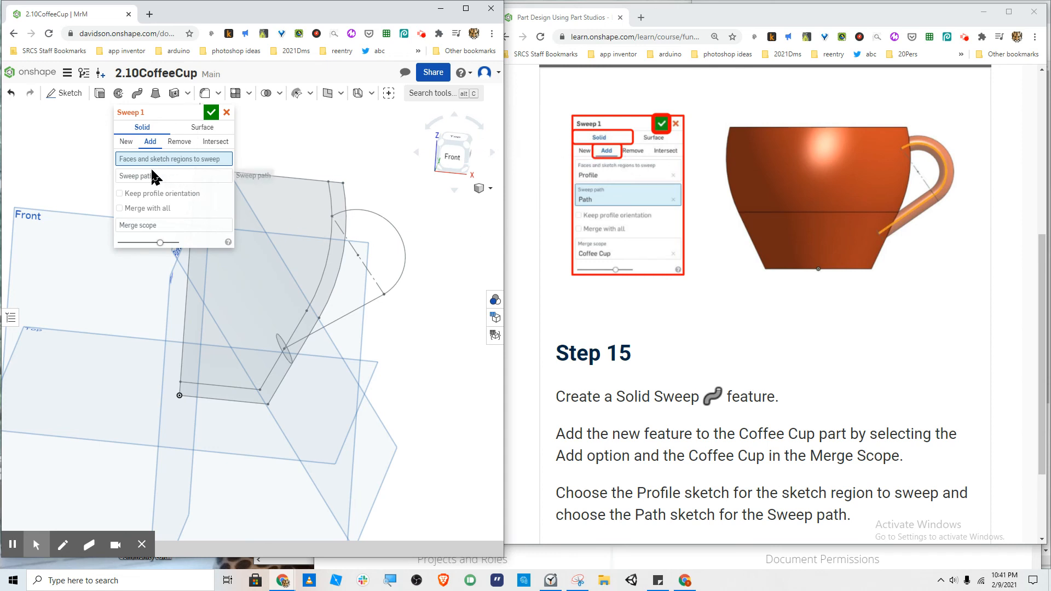
{"action": "left_click", "coordinate": [278, 348]}
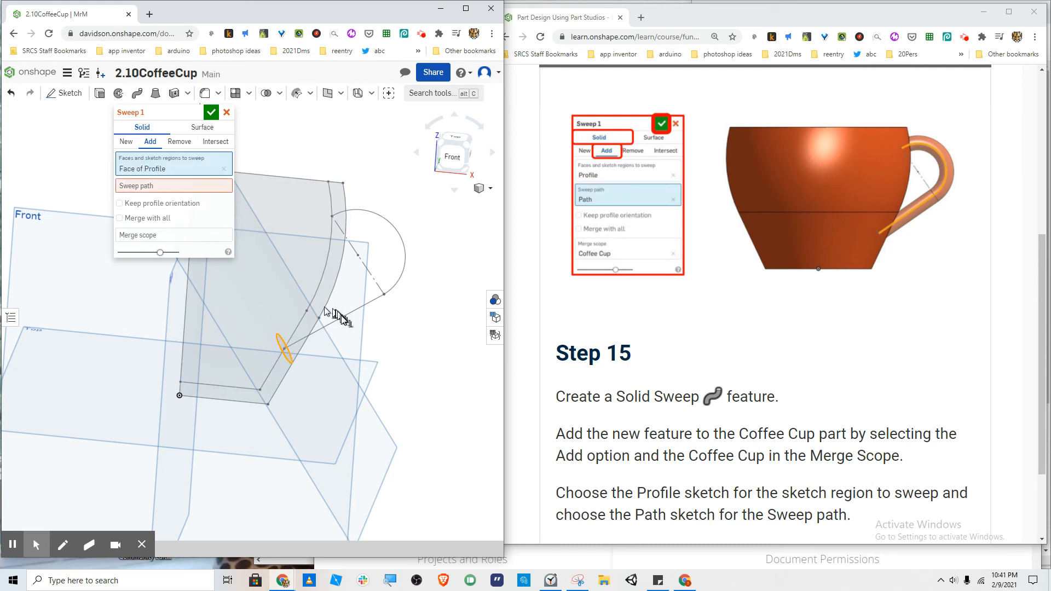
Step: Set the handle's straight line and connecting arc from the Path sketch as the sweep path
{"action": "scroll", "coordinate": [351, 317], "scroll_direction": "up", "scroll_amount": 4}
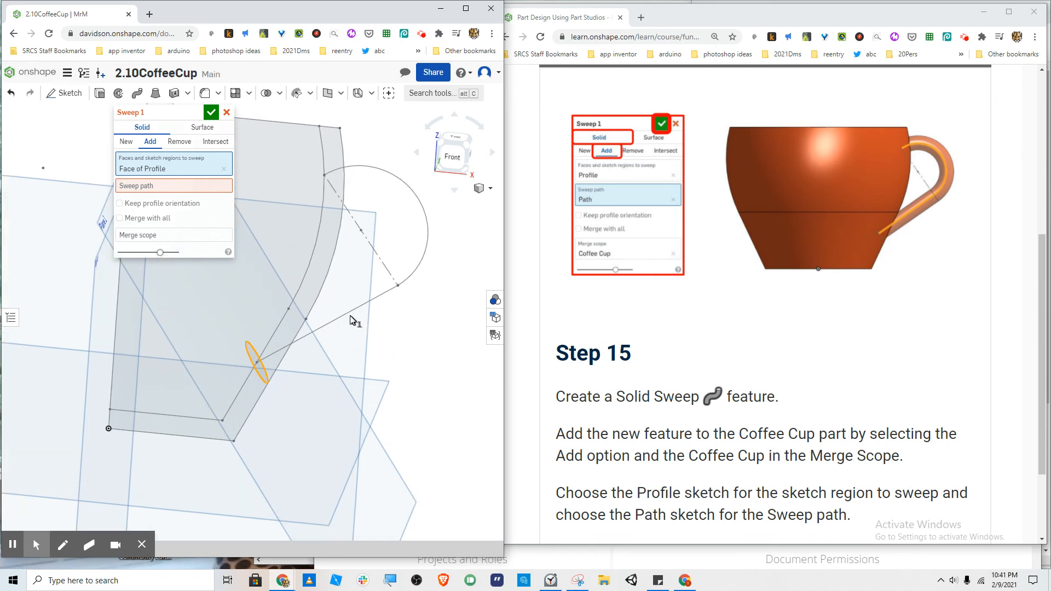
{"action": "left_click", "coordinate": [132, 186]}
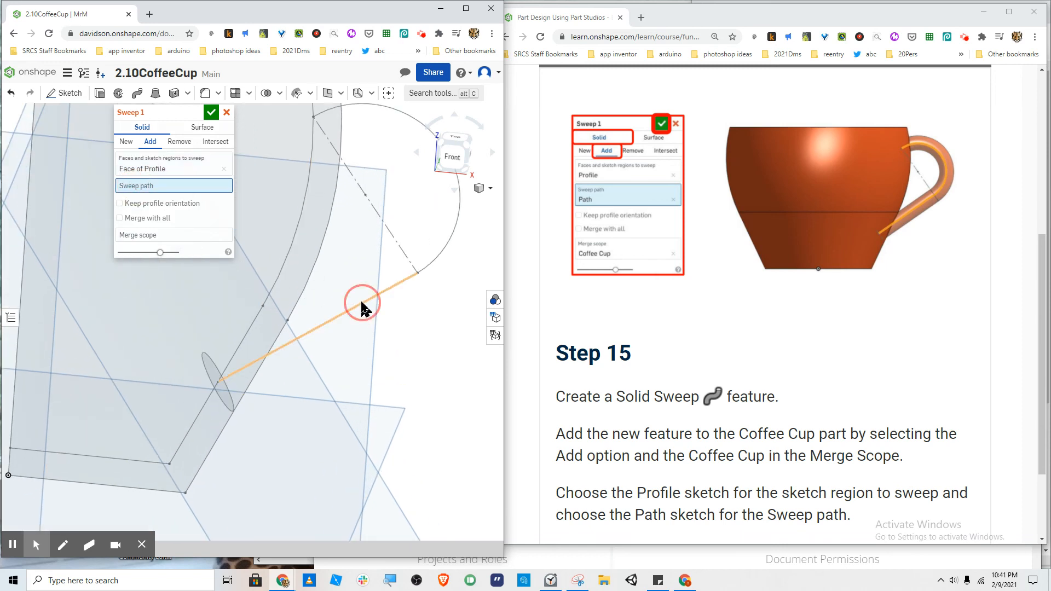
{"action": "left_click", "coordinate": [363, 307]}
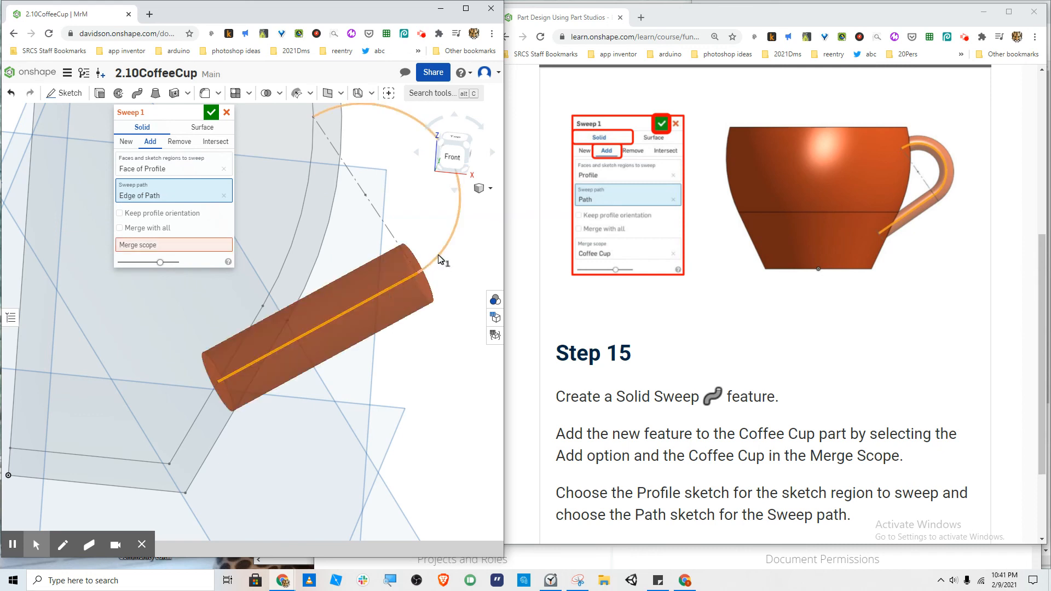
{"action": "left_click", "coordinate": [438, 254]}
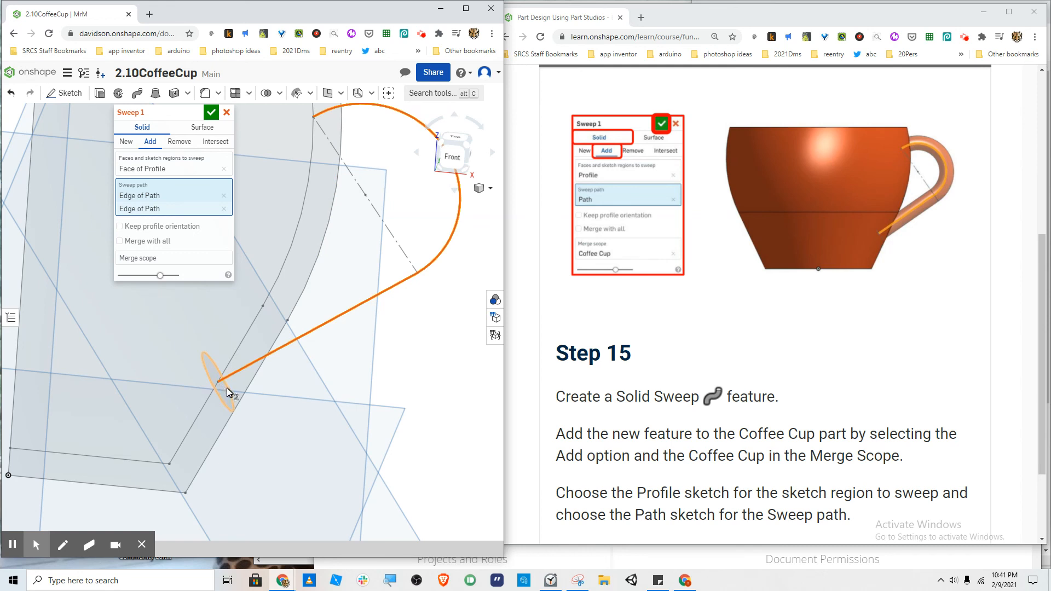
Step: Set Coffee Cup as the sweep's merge scope, show the hidden part, and accept the feature
{"action": "left_click", "coordinate": [160, 259]}
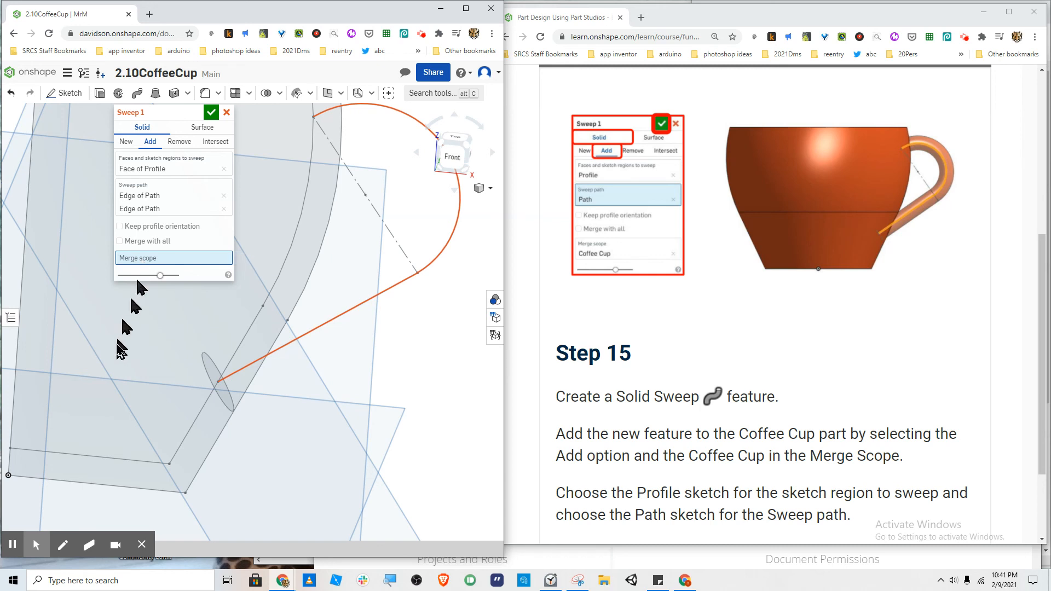
{"action": "left_click", "coordinate": [9, 316]}
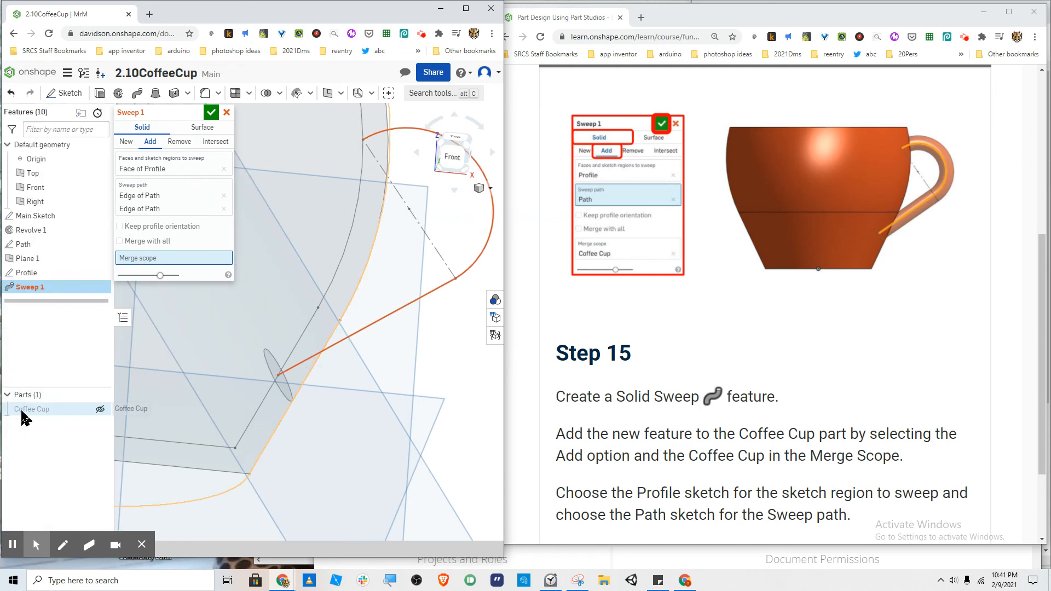
{"action": "left_click", "coordinate": [28, 410]}
{"action": "left_click", "coordinate": [100, 411]}
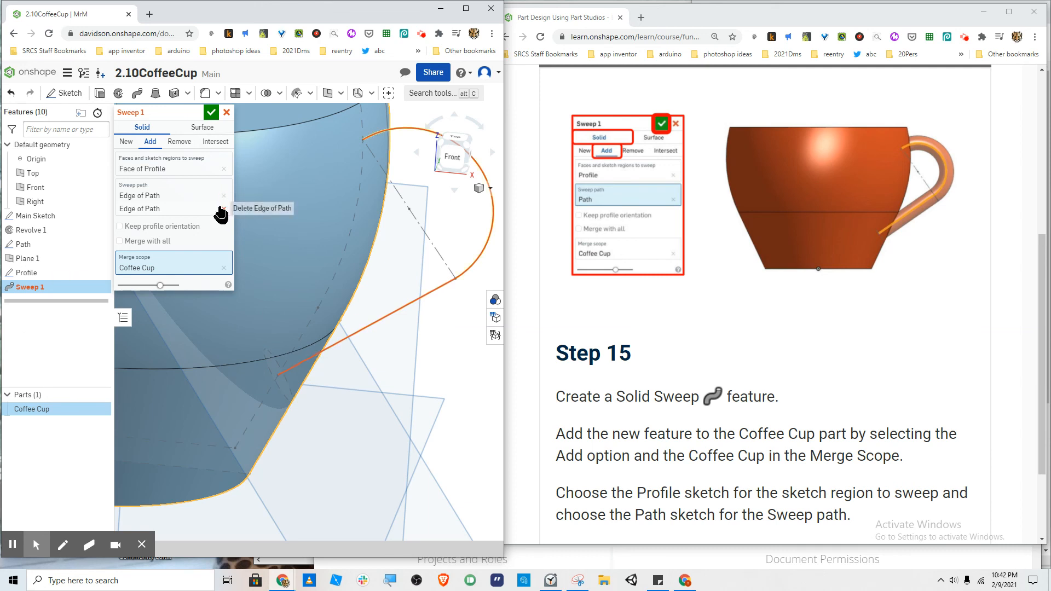
{"action": "left_click", "coordinate": [212, 113]}
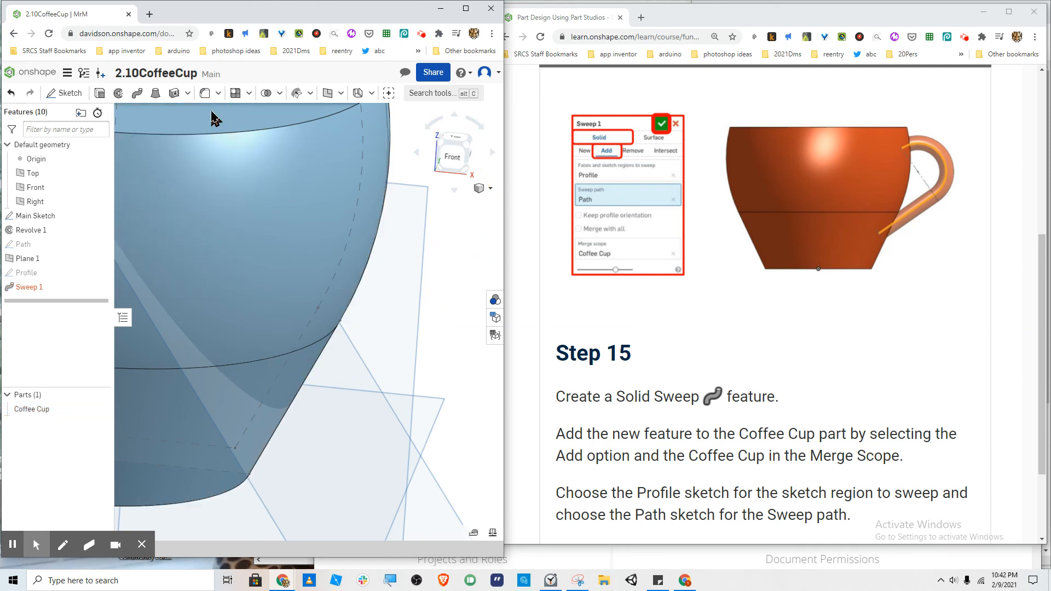
Step: Reopen Sweep 1 for editing and remove the arc from its sweep path
{"action": "key", "text": "f"}
{"action": "scroll", "coordinate": [351, 300], "scroll_direction": "up", "scroll_amount": 5}
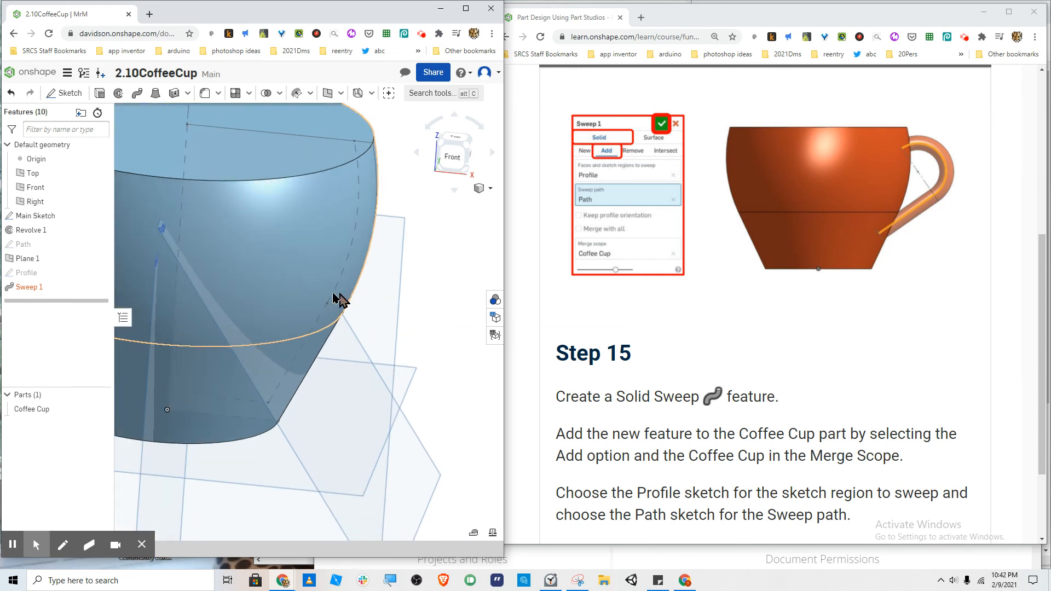
{"action": "double_click", "coordinate": [29, 288]}
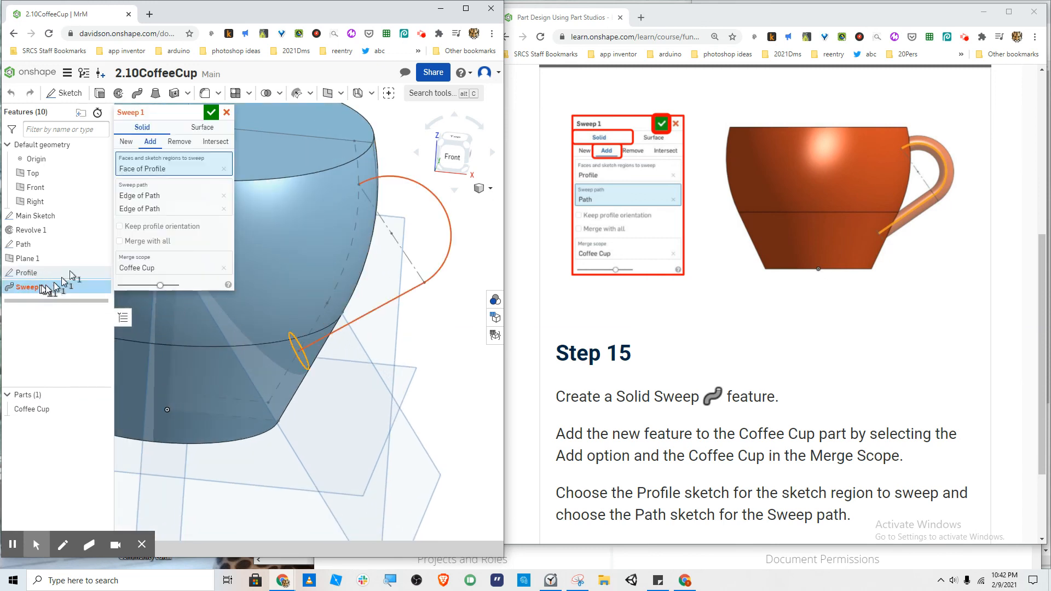
{"action": "left_click", "coordinate": [224, 210]}
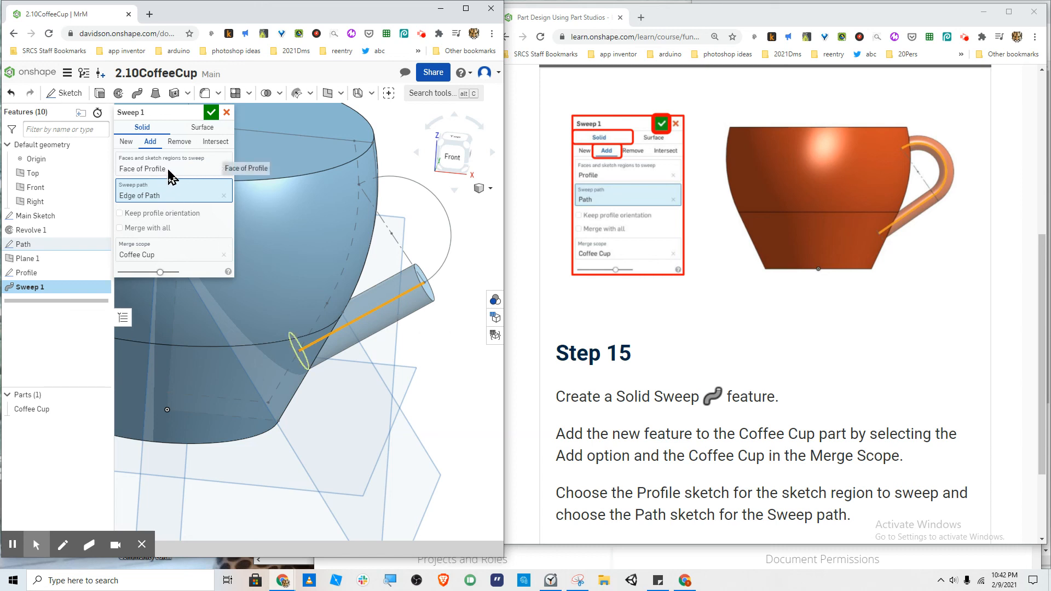
Step: Replace the sweep's profile face with the whole Profile sketch, hide the Coffee Cup part, and accept the sweep
{"action": "left_click", "coordinate": [224, 169]}
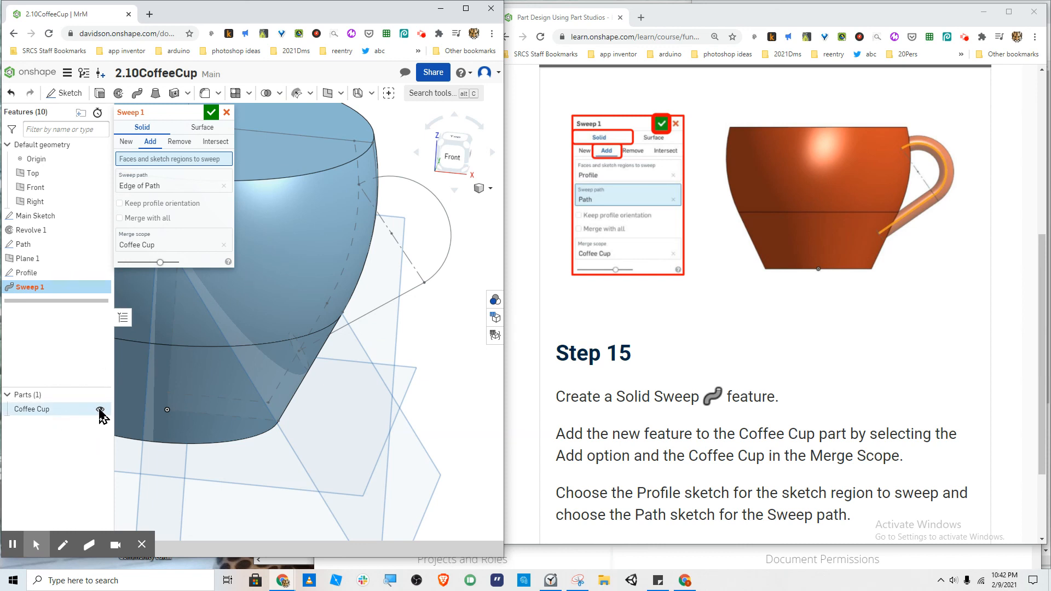
{"action": "left_click", "coordinate": [102, 409]}
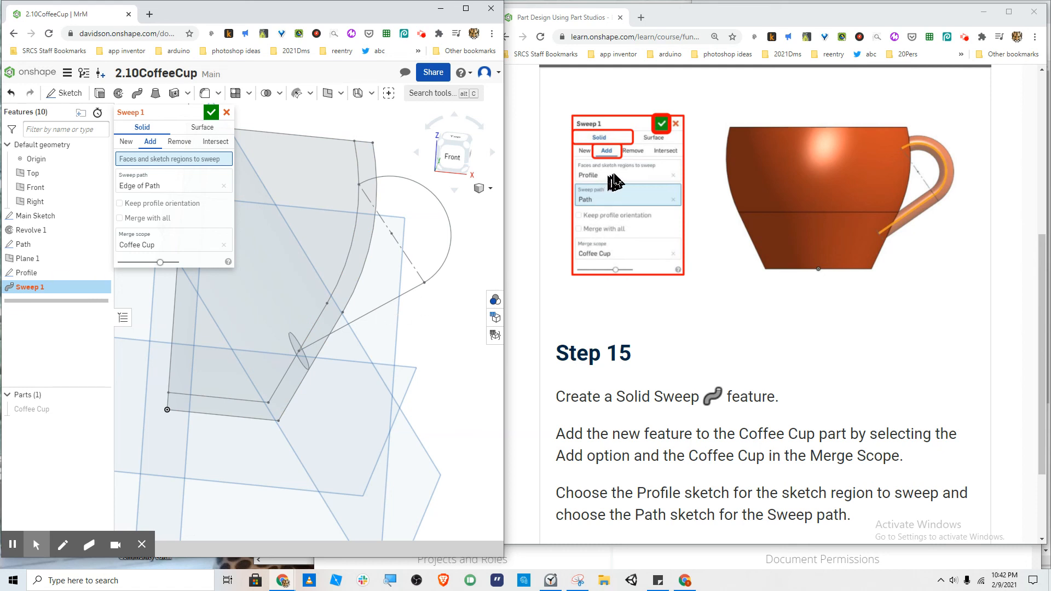
{"action": "left_click", "coordinate": [33, 273]}
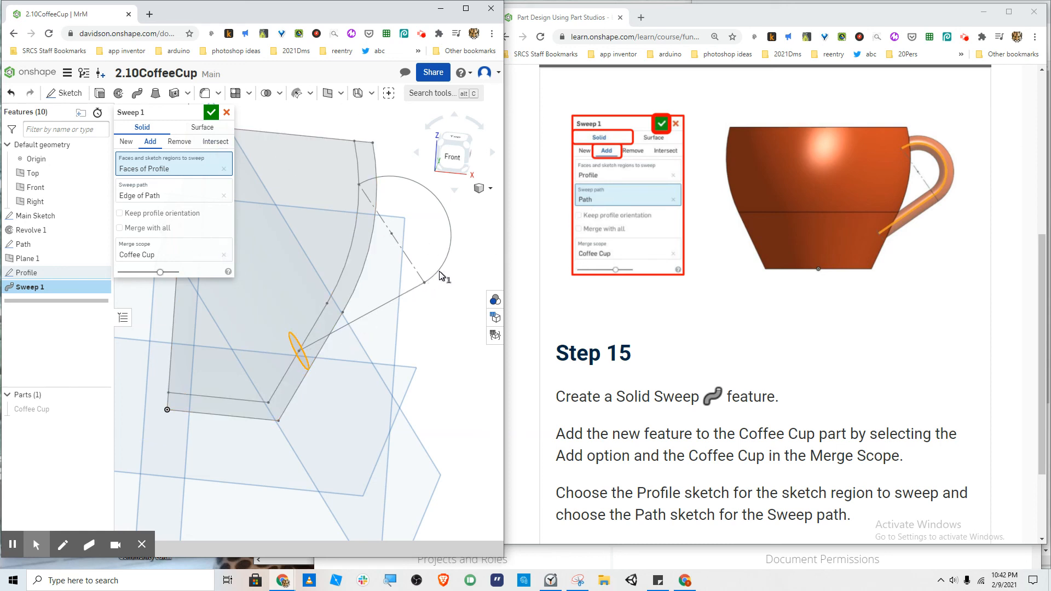
{"action": "left_click", "coordinate": [211, 113]}
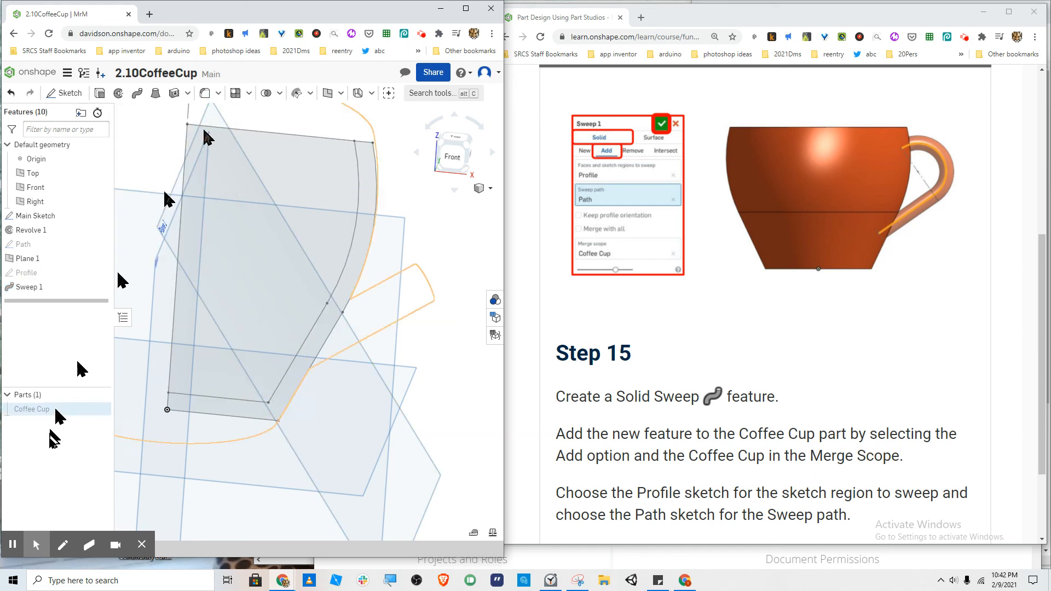
Step: Show the Coffee Cup part and examine the swept handle against the Step 15 instructions
{"action": "left_click", "coordinate": [100, 410]}
{"action": "mouse_move", "coordinate": [416, 361]}
{"action": "right_mouse_down"}
{"action": "mouse_move", "coordinate": [356, 369]}
{"action": "mouse_move", "coordinate": [376, 383]}
{"action": "mouse_move", "coordinate": [364, 369]}
{"action": "mouse_move", "coordinate": [426, 373]}
{"action": "right_mouse_up"}
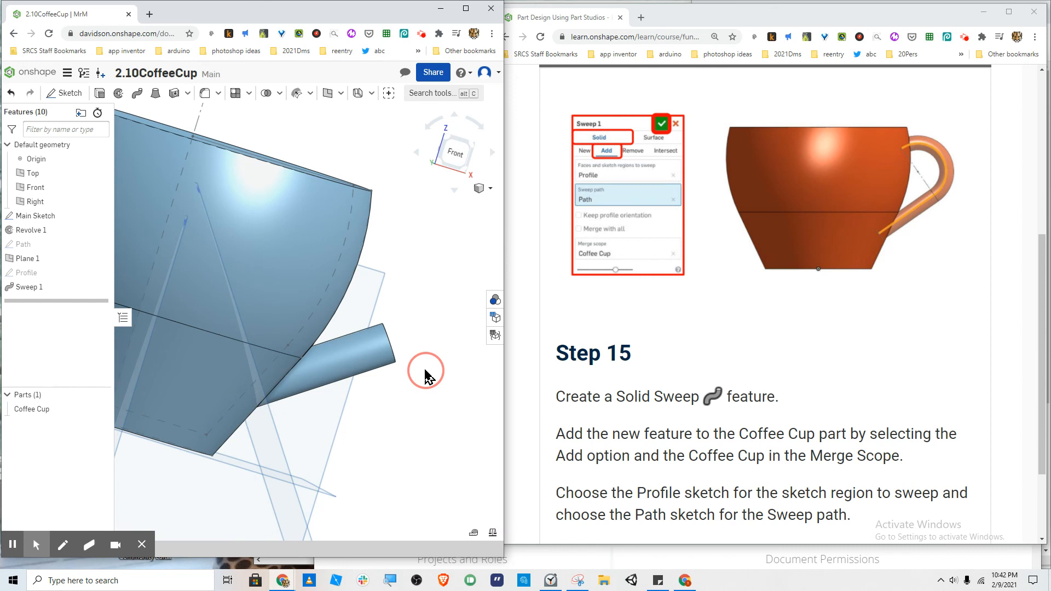
{"action": "scroll", "coordinate": [675, 469], "scroll_direction": "down", "scroll_amount": 2}
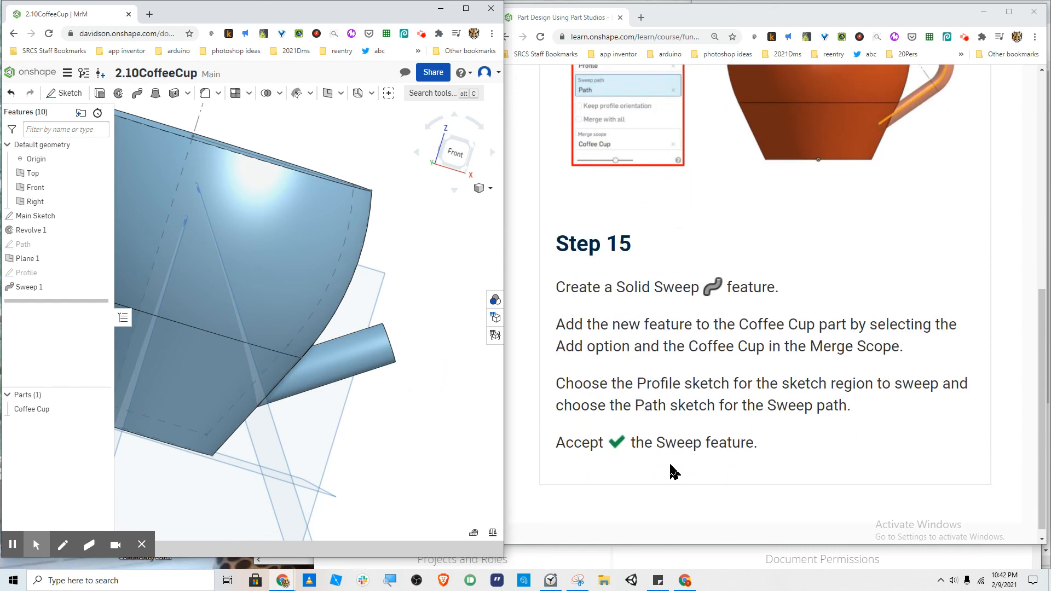
{"action": "scroll", "coordinate": [675, 472], "scroll_direction": "up", "scroll_amount": 2}
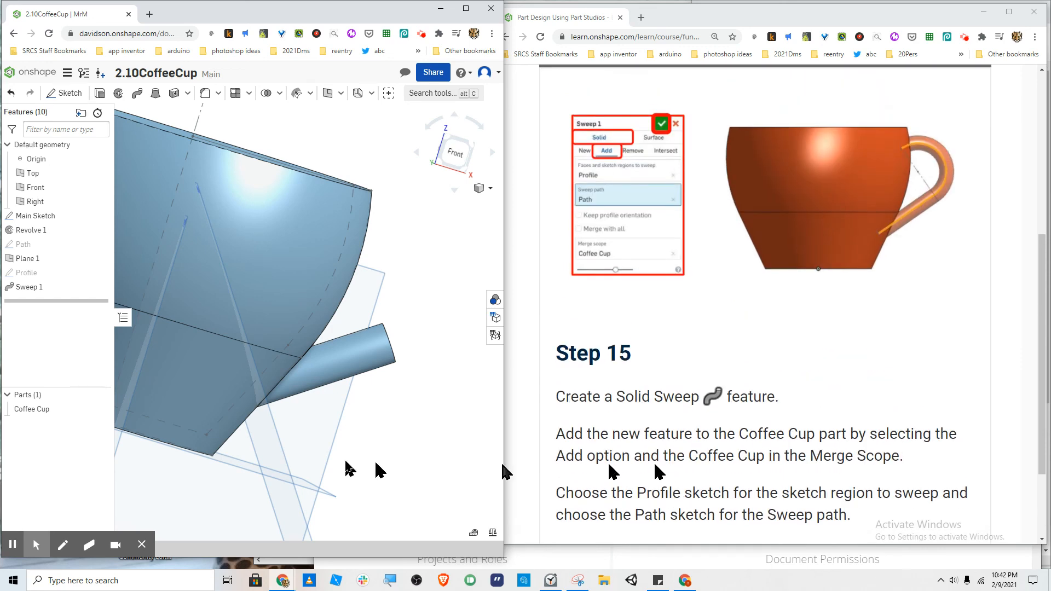
Step: Reopen Sweep 1 and add the handle's arc back to the sweep path
{"action": "double_click", "coordinate": [30, 287]}
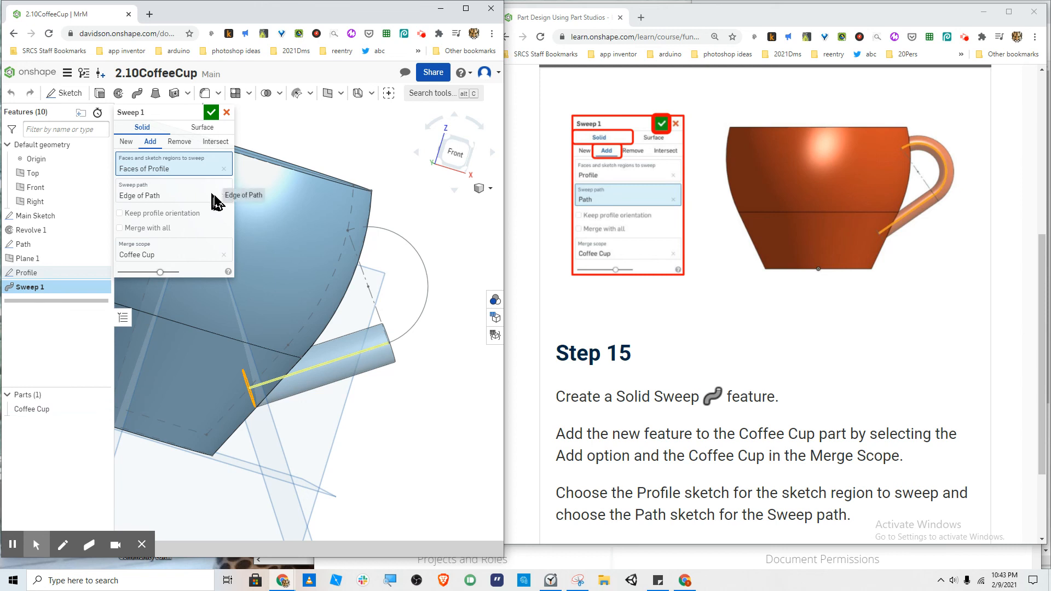
{"action": "left_click", "coordinate": [162, 192]}
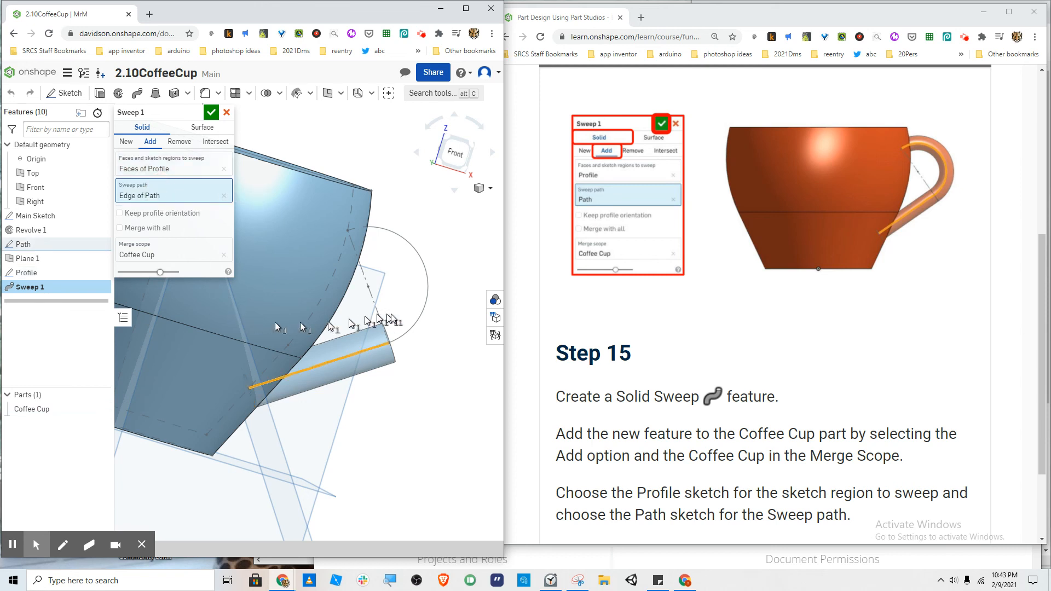
{"action": "left_click", "coordinate": [416, 321]}
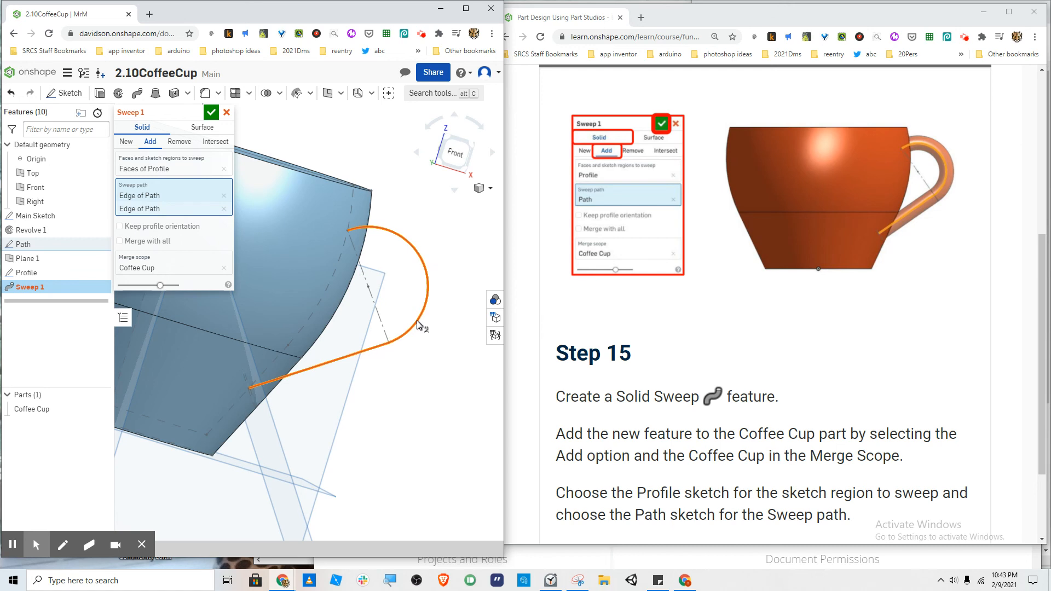
Step: Hide the Coffee Cup part and inspect the ellipse profile and handle path from the right side
{"action": "mouse_move", "coordinate": [47, 290]}
{"action": "right_click_drag", "start_coordinate": [373, 377], "coordinate": [164, 434]}
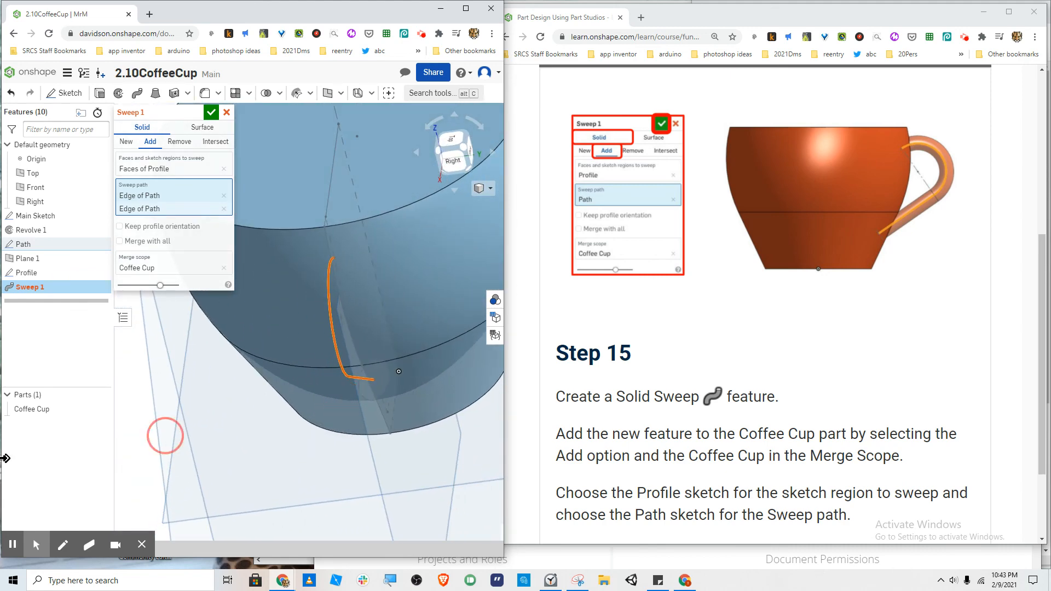
{"action": "left_click", "coordinate": [100, 410]}
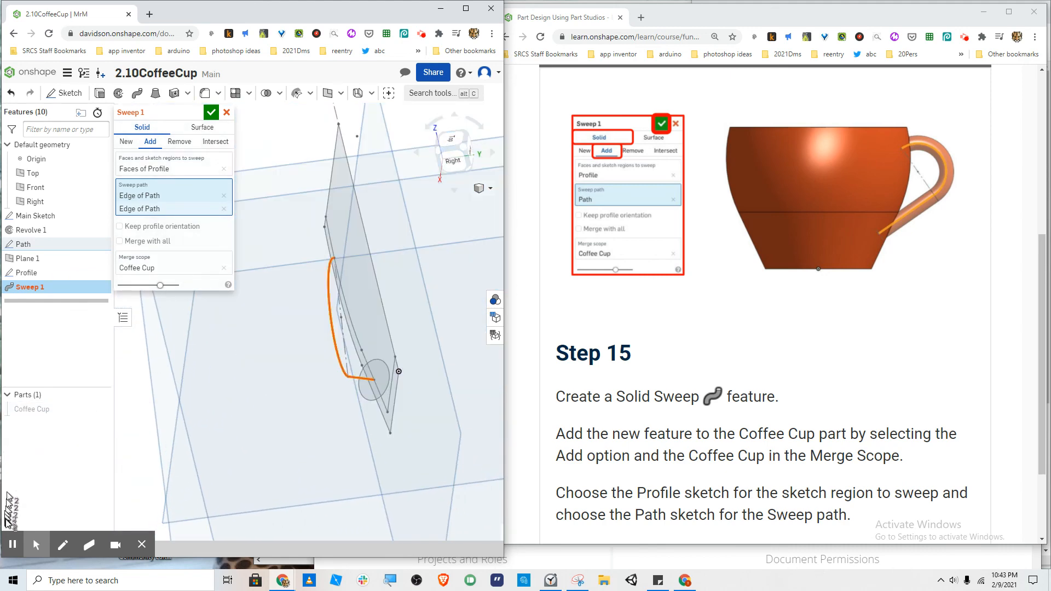